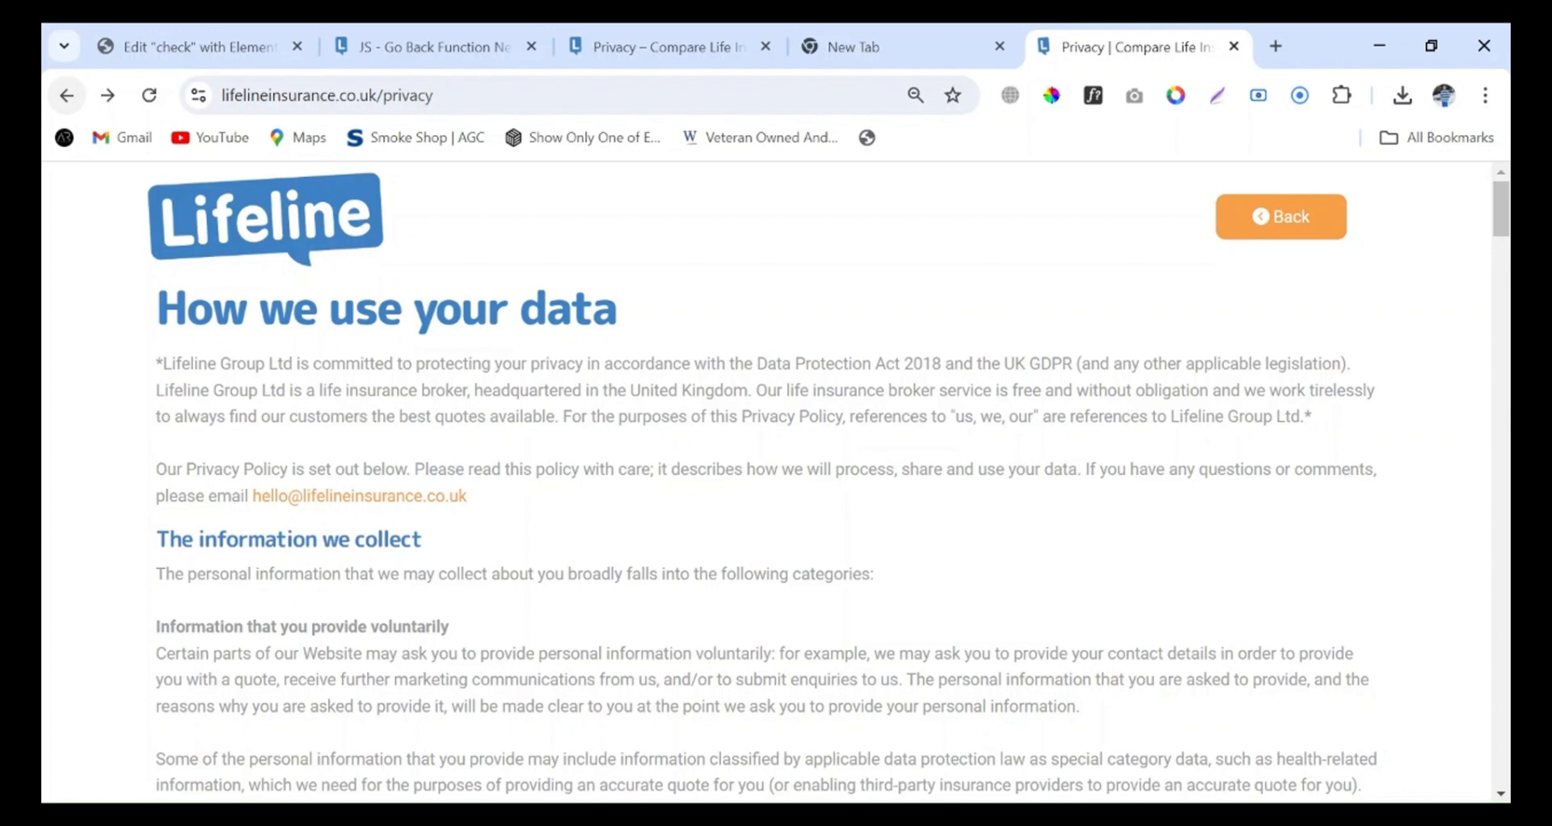
Compare the live lifelineinsurance.co.uk/privacy page and its home page with the lifeline.kaamupdates.net/privacy copy
{"action": "left_click", "coordinate": [65, 98]}
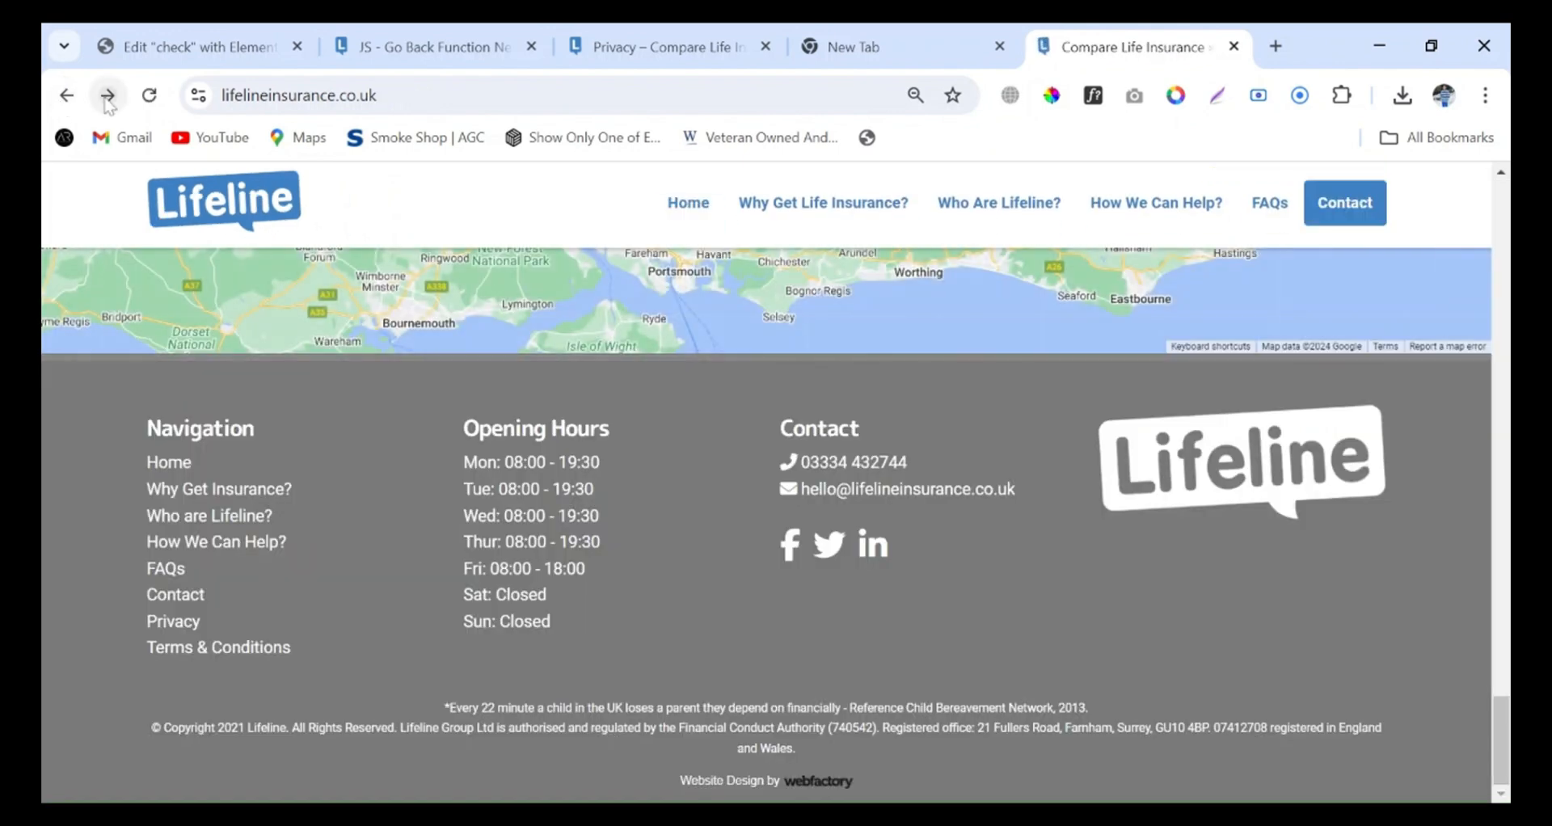
{"action": "left_click", "coordinate": [108, 96]}
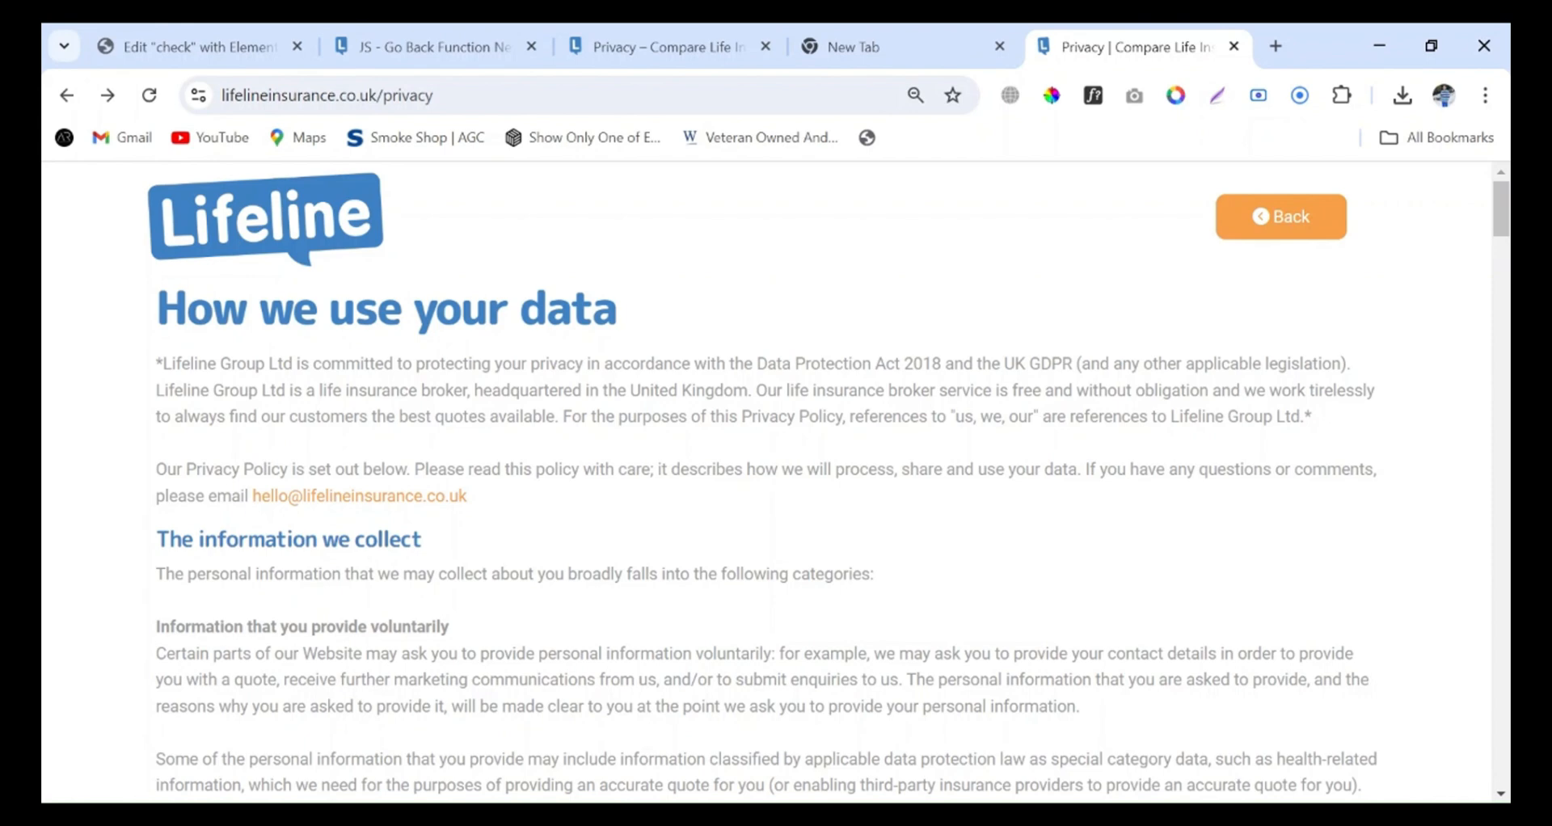
{"action": "left_click", "coordinate": [610, 42]}
{"action": "left_click_drag", "start_coordinate": [504, 95], "coordinate": [223, 97]}
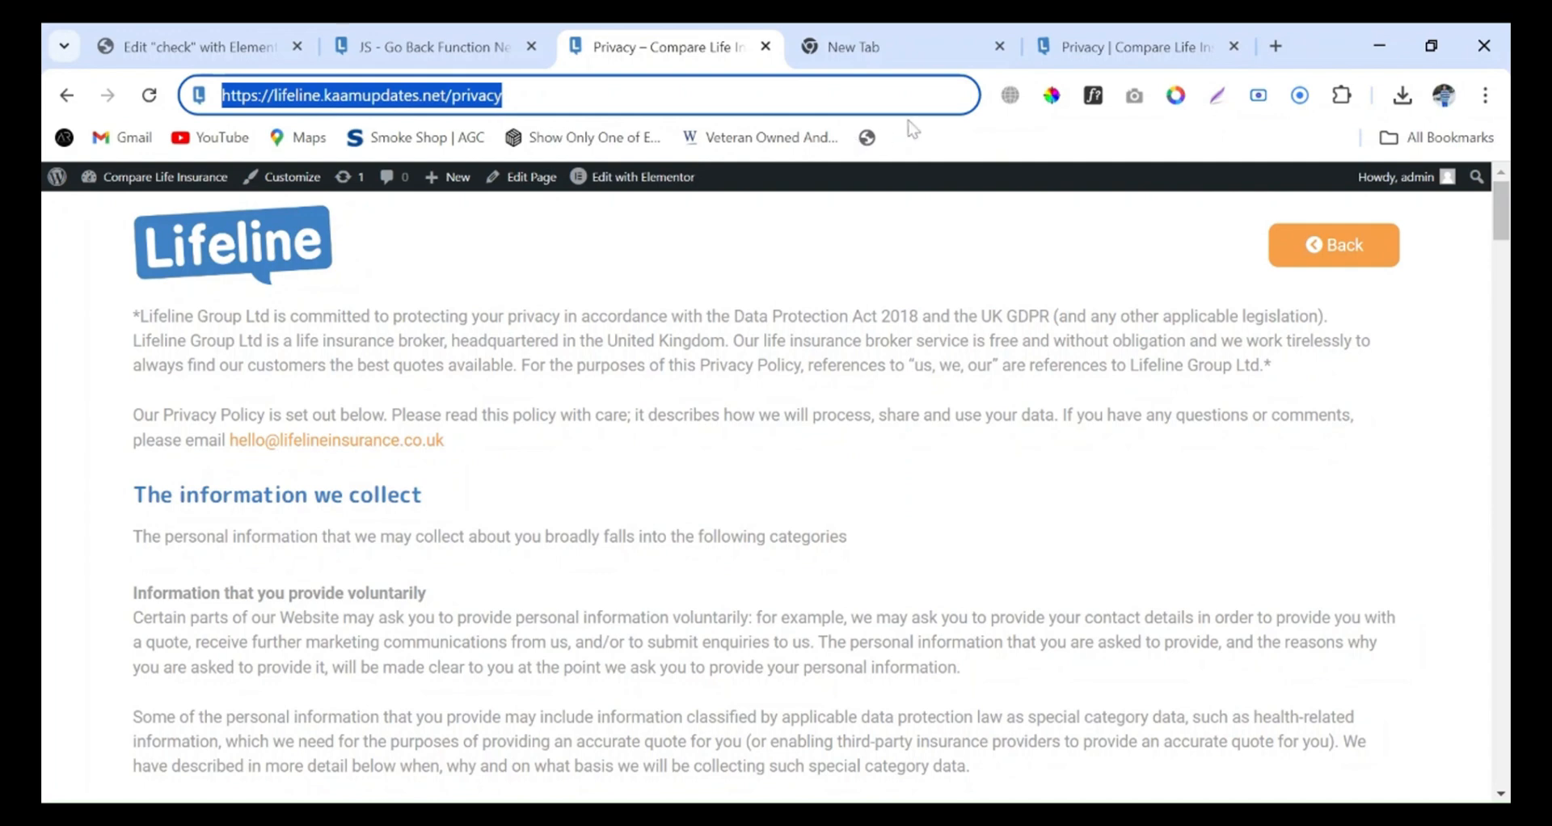
{"action": "left_click", "coordinate": [1083, 45]}
{"action": "key", "text": "ctrl+l"}
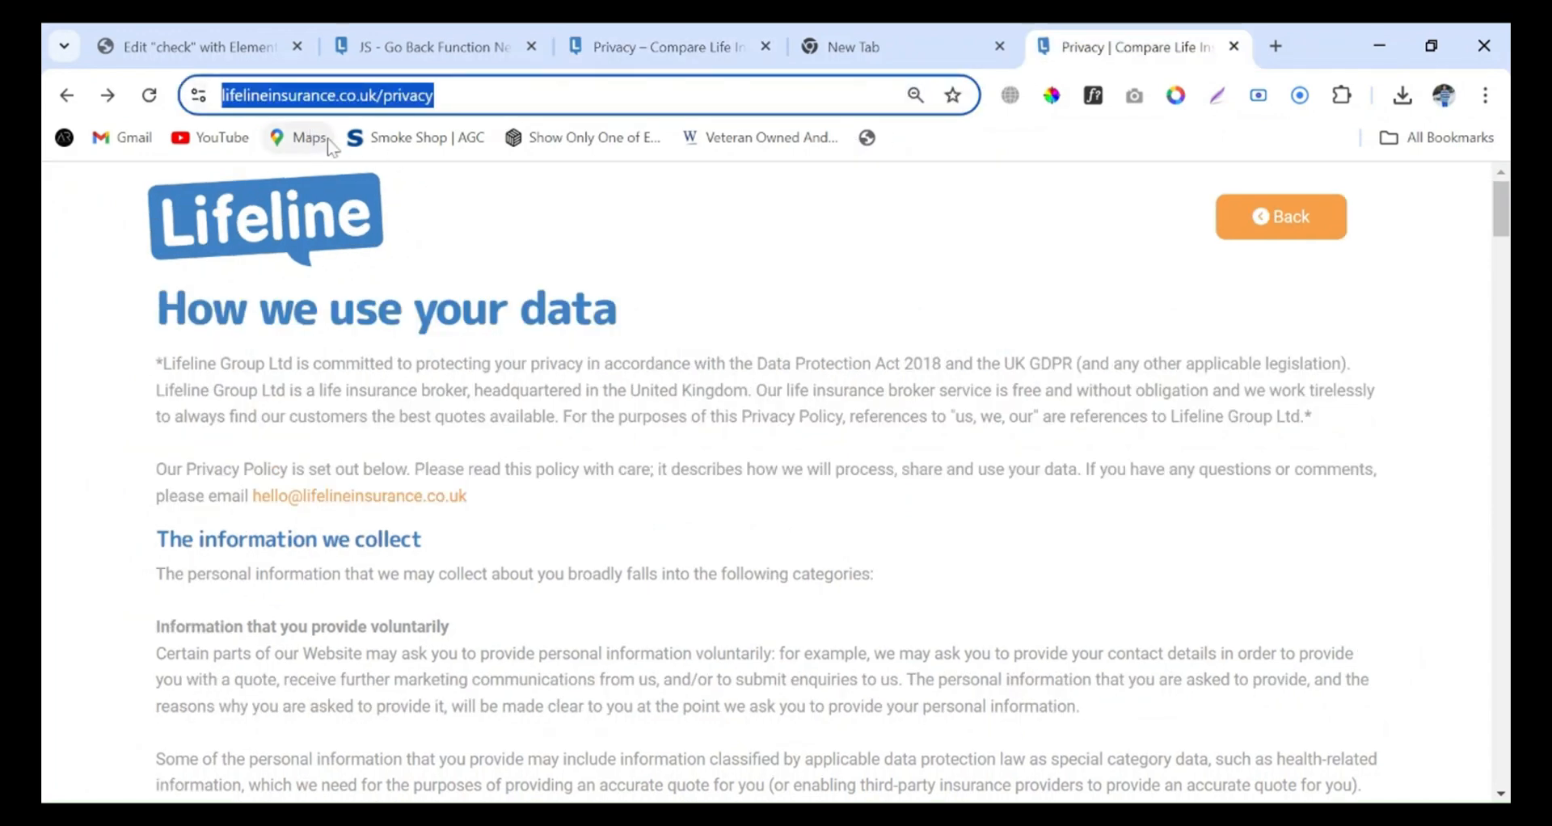
{"action": "left_click", "coordinate": [826, 217]}
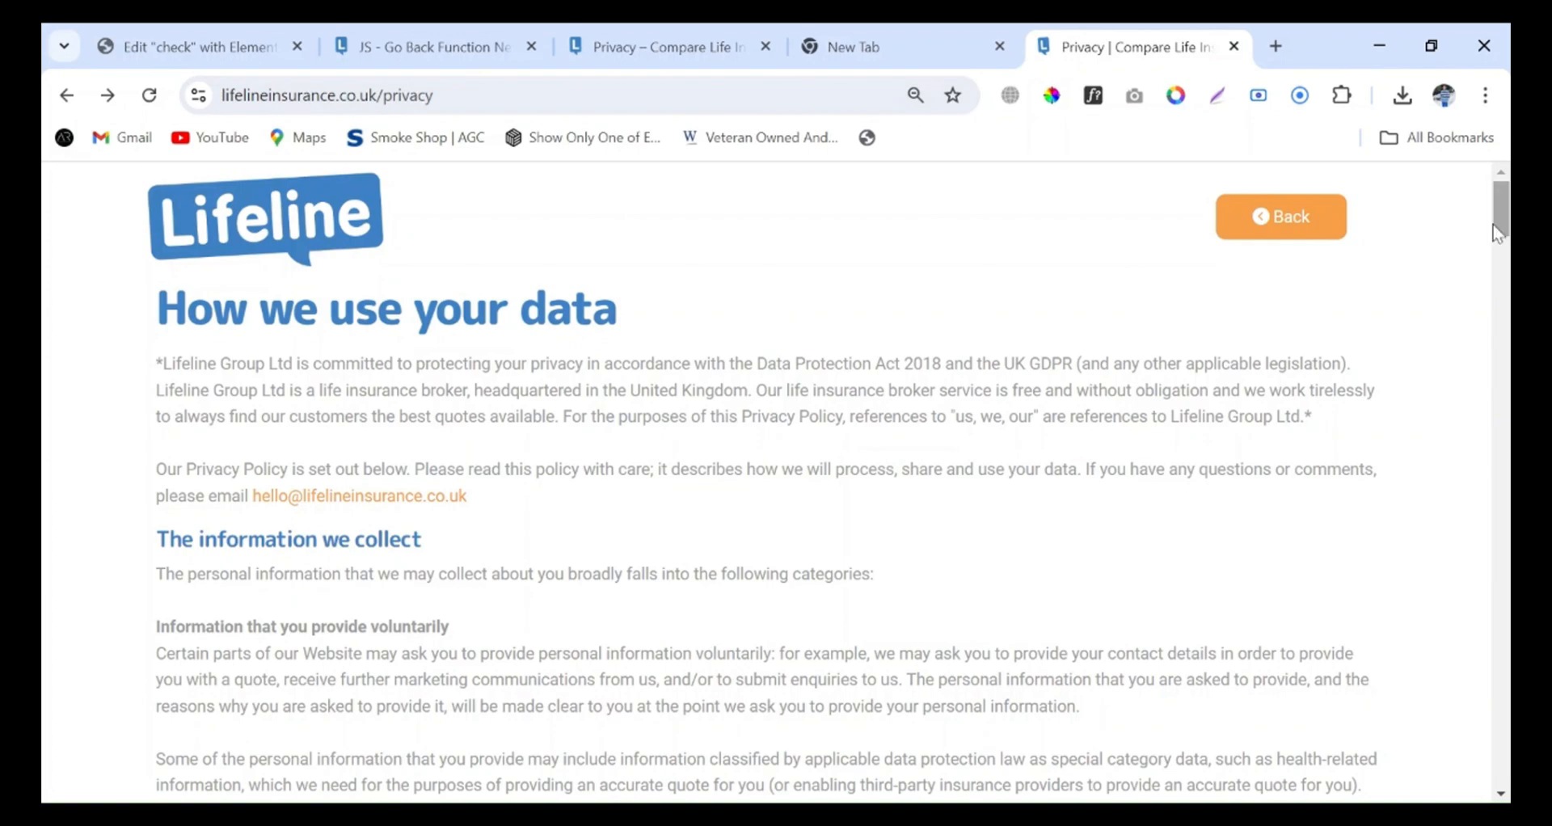
Open Terms & Conditions from the live privacy page's footer and test the site's own Back button until the home page is reached
{"action": "left_click_drag", "start_coordinate": [1500, 223], "coordinate": [1499, 753]}
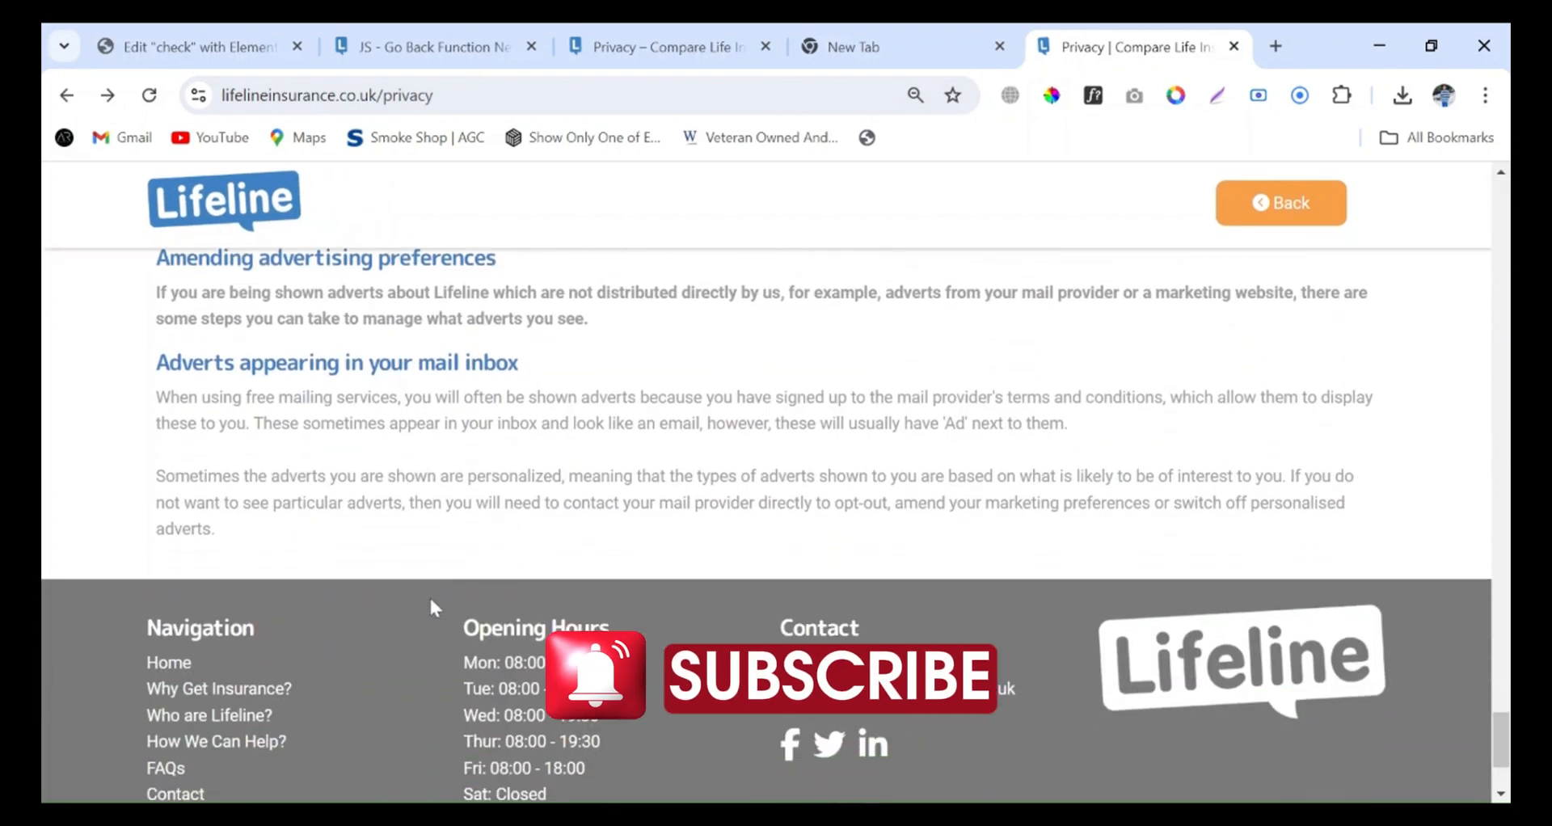
{"action": "scroll", "coordinate": [436, 607], "scroll_direction": "down", "scroll_amount": 3}
{"action": "left_click", "coordinate": [219, 650]}
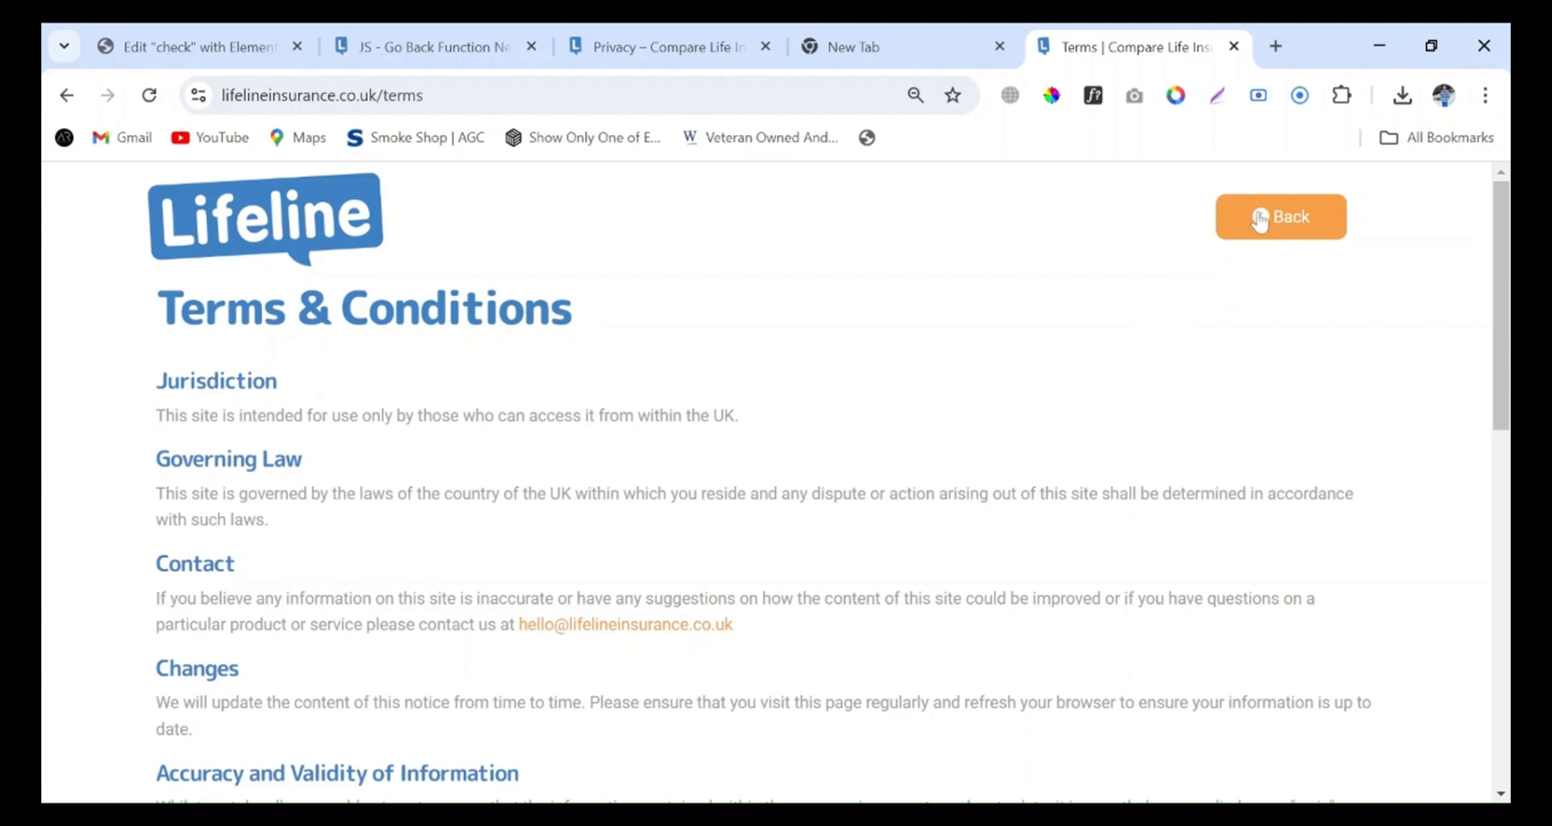
{"action": "left_click", "coordinate": [1307, 238]}
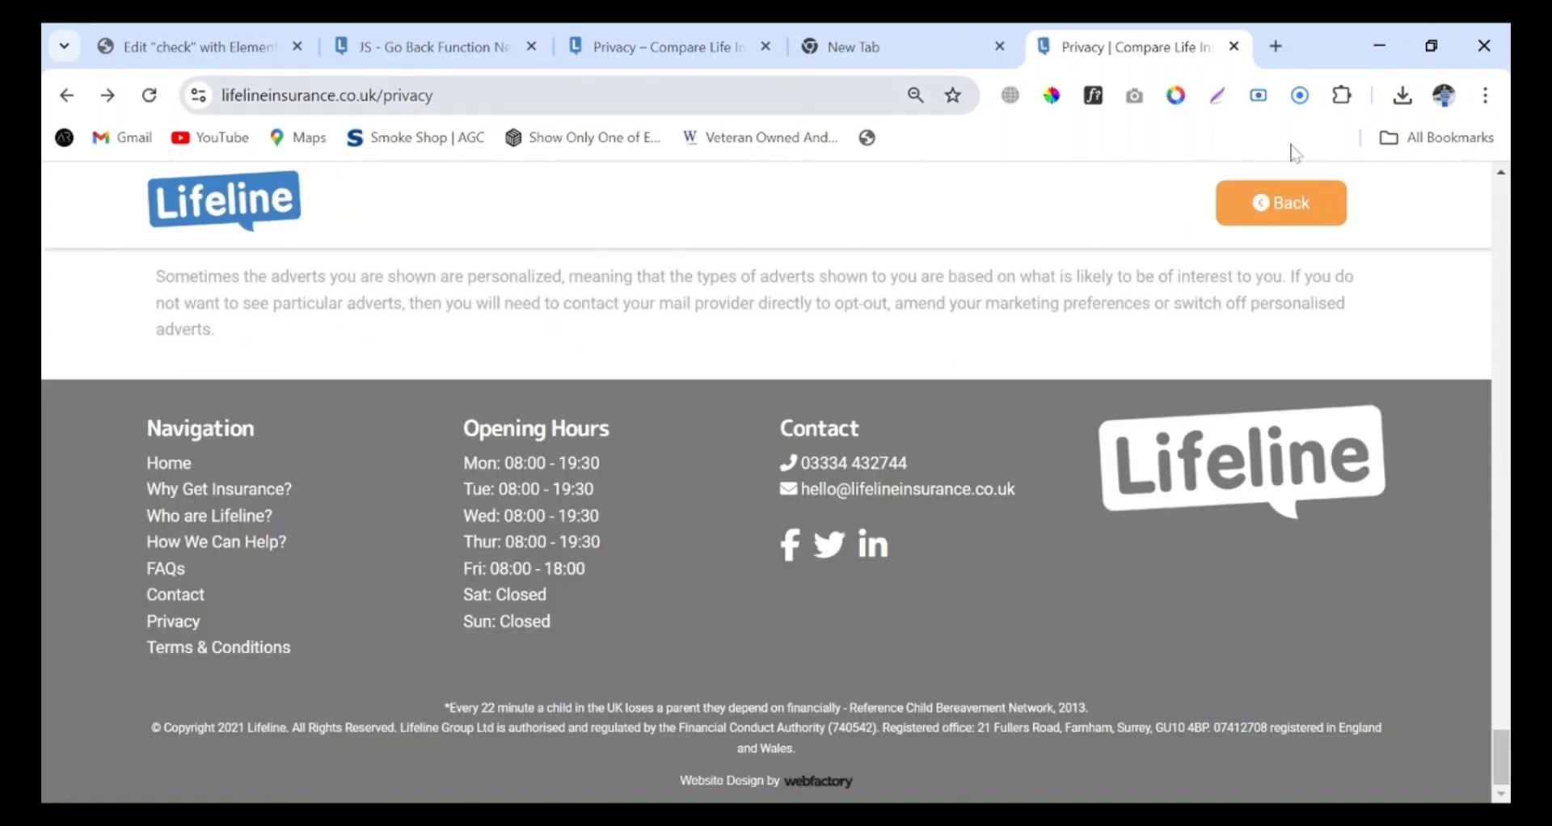
{"action": "left_click", "coordinate": [1277, 223]}
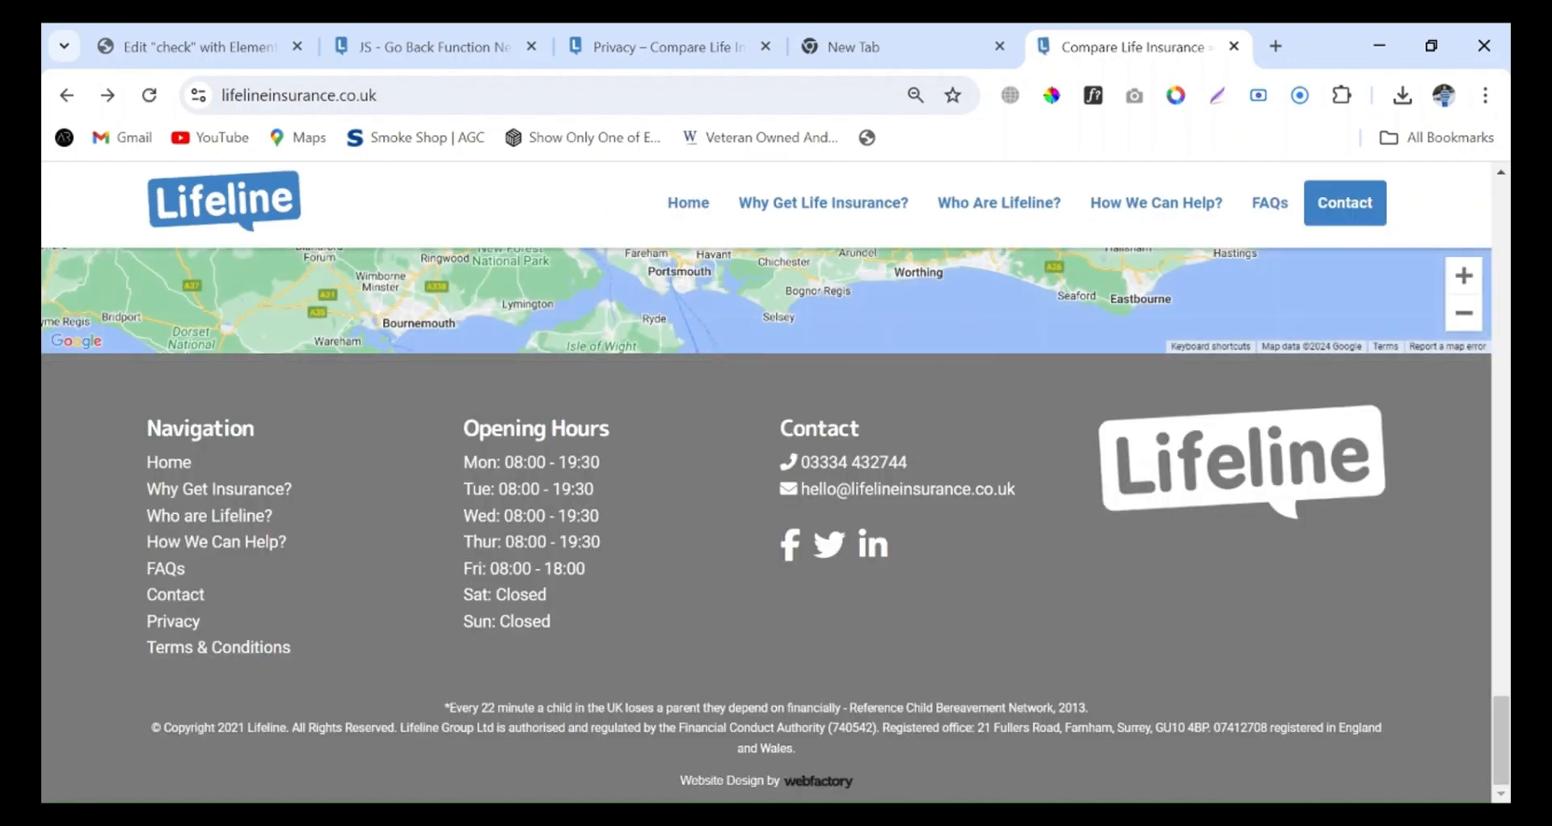
Open the "header for other pages" template in Elementor from the lifeline.kaamupdates.net privacy page
{"action": "left_click", "coordinate": [108, 95]}
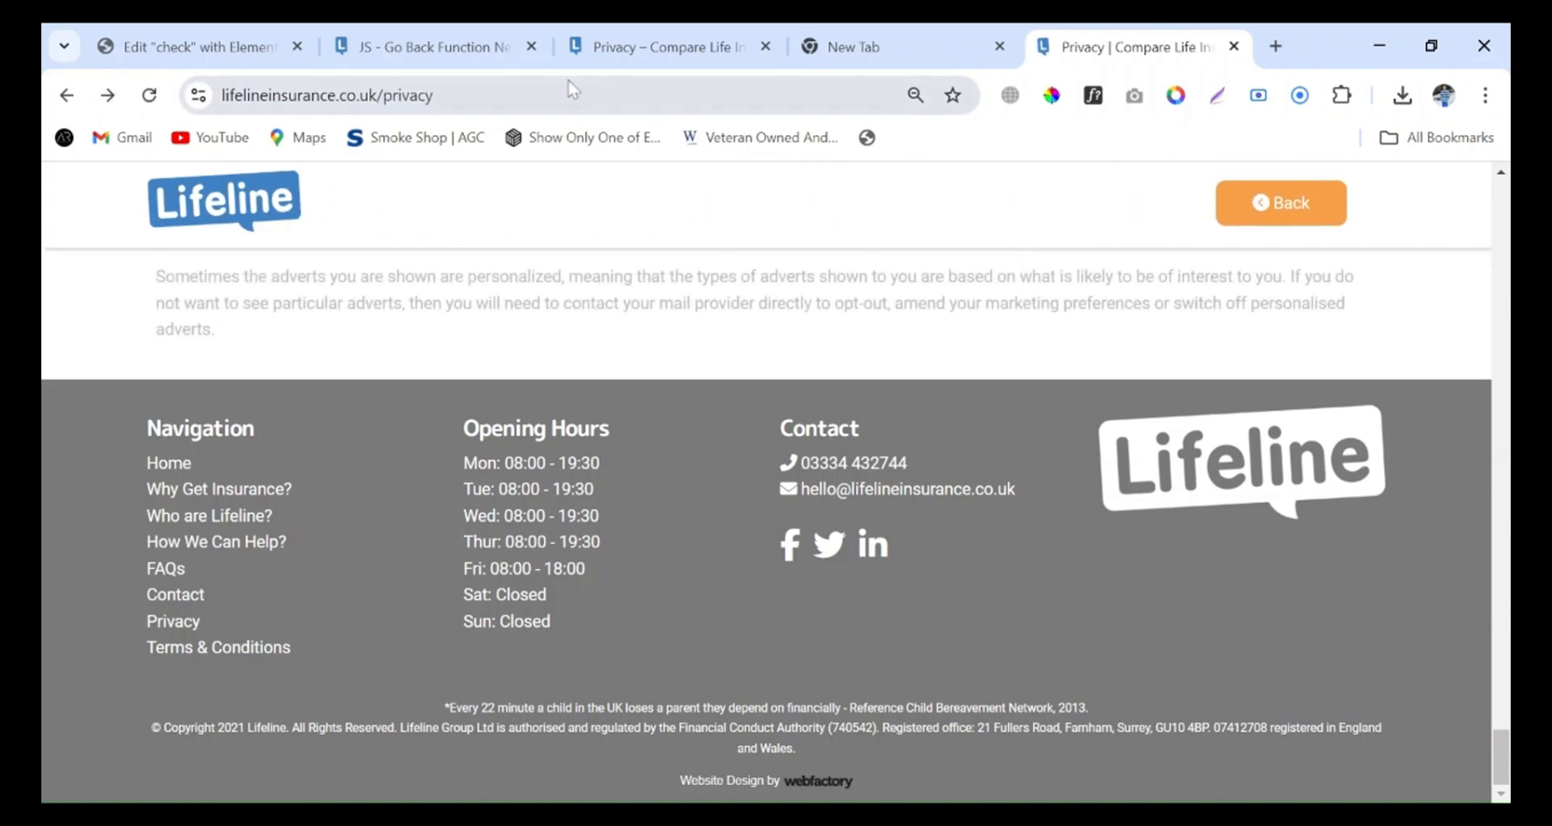
{"action": "left_click", "coordinate": [647, 34]}
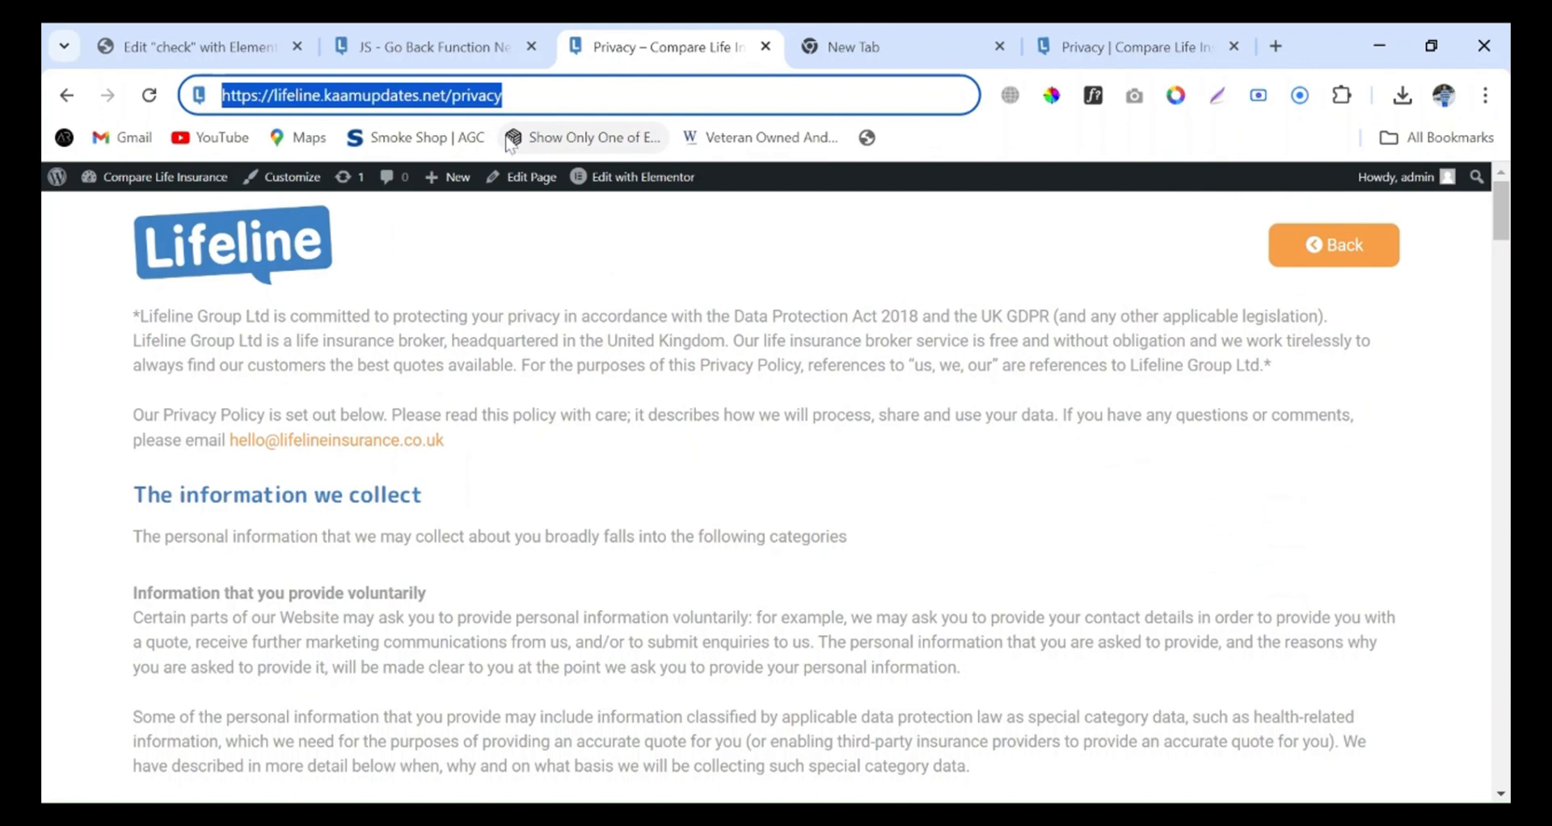
{"action": "key", "text": "End"}
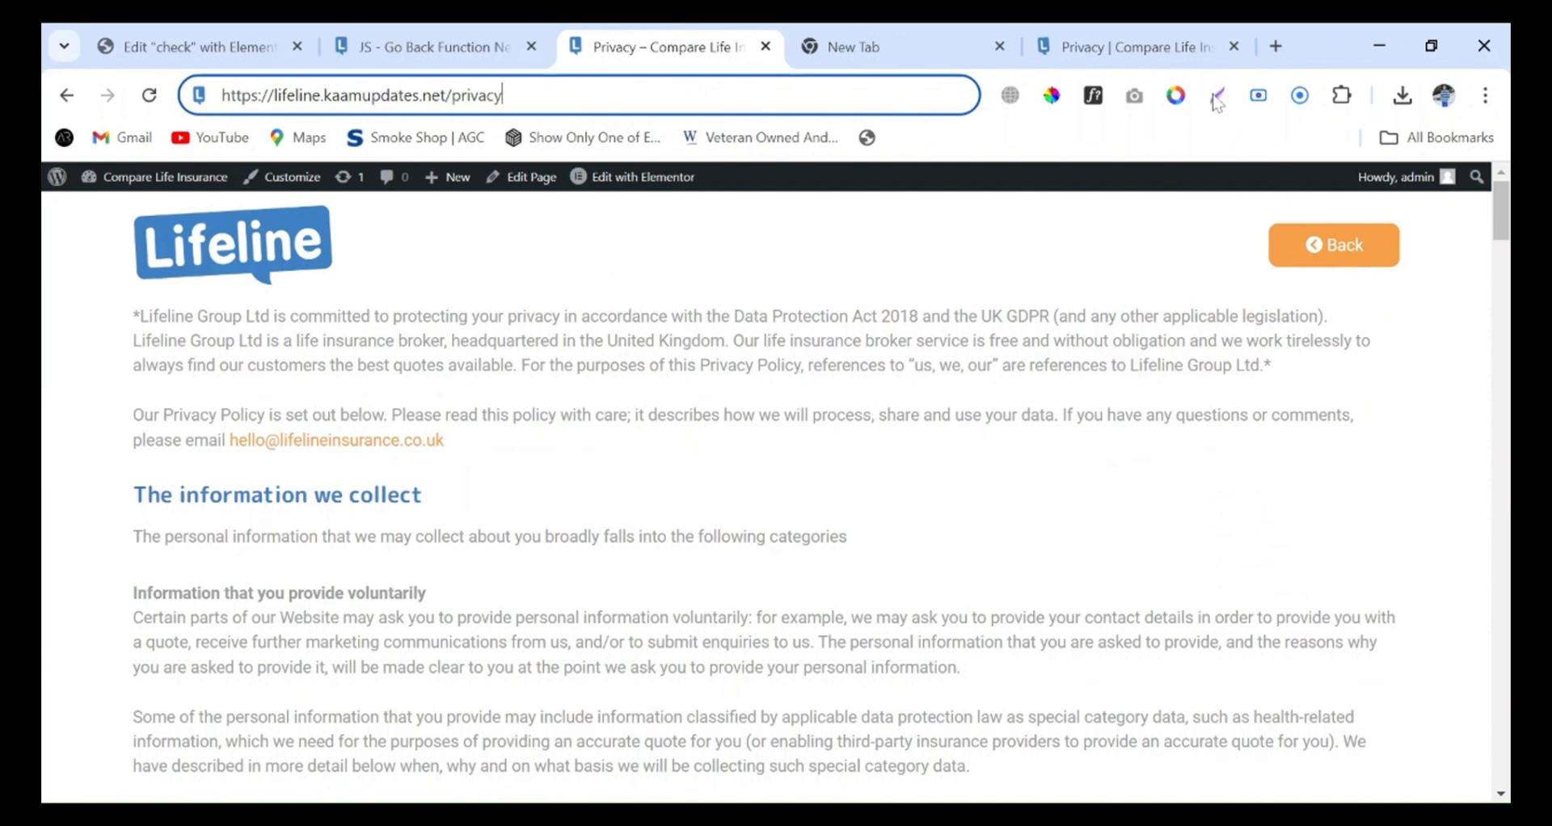
{"action": "left_click", "coordinate": [1212, 47]}
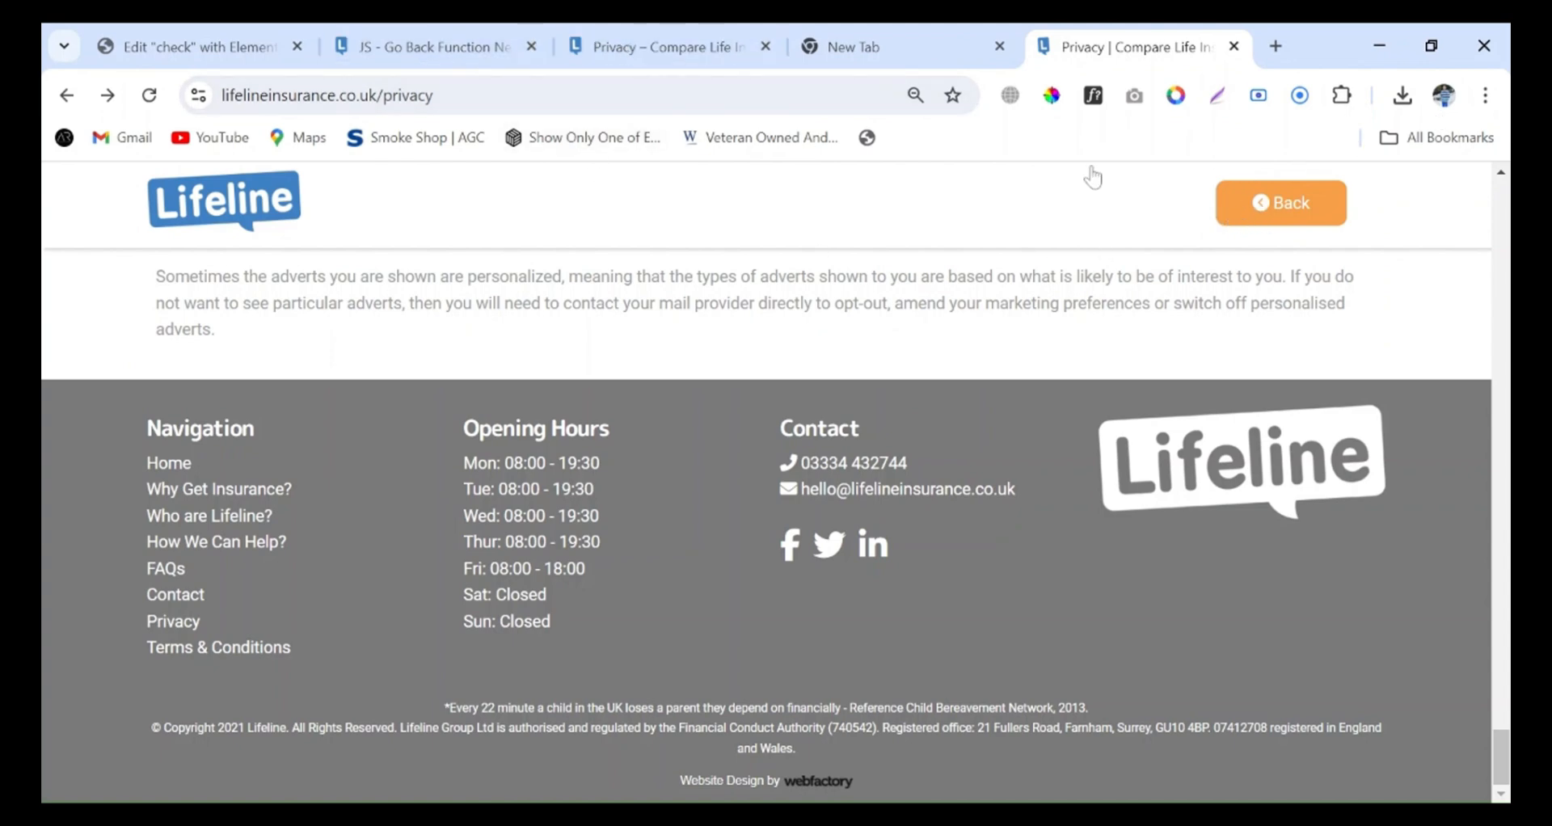
{"action": "left_click", "coordinate": [691, 48]}
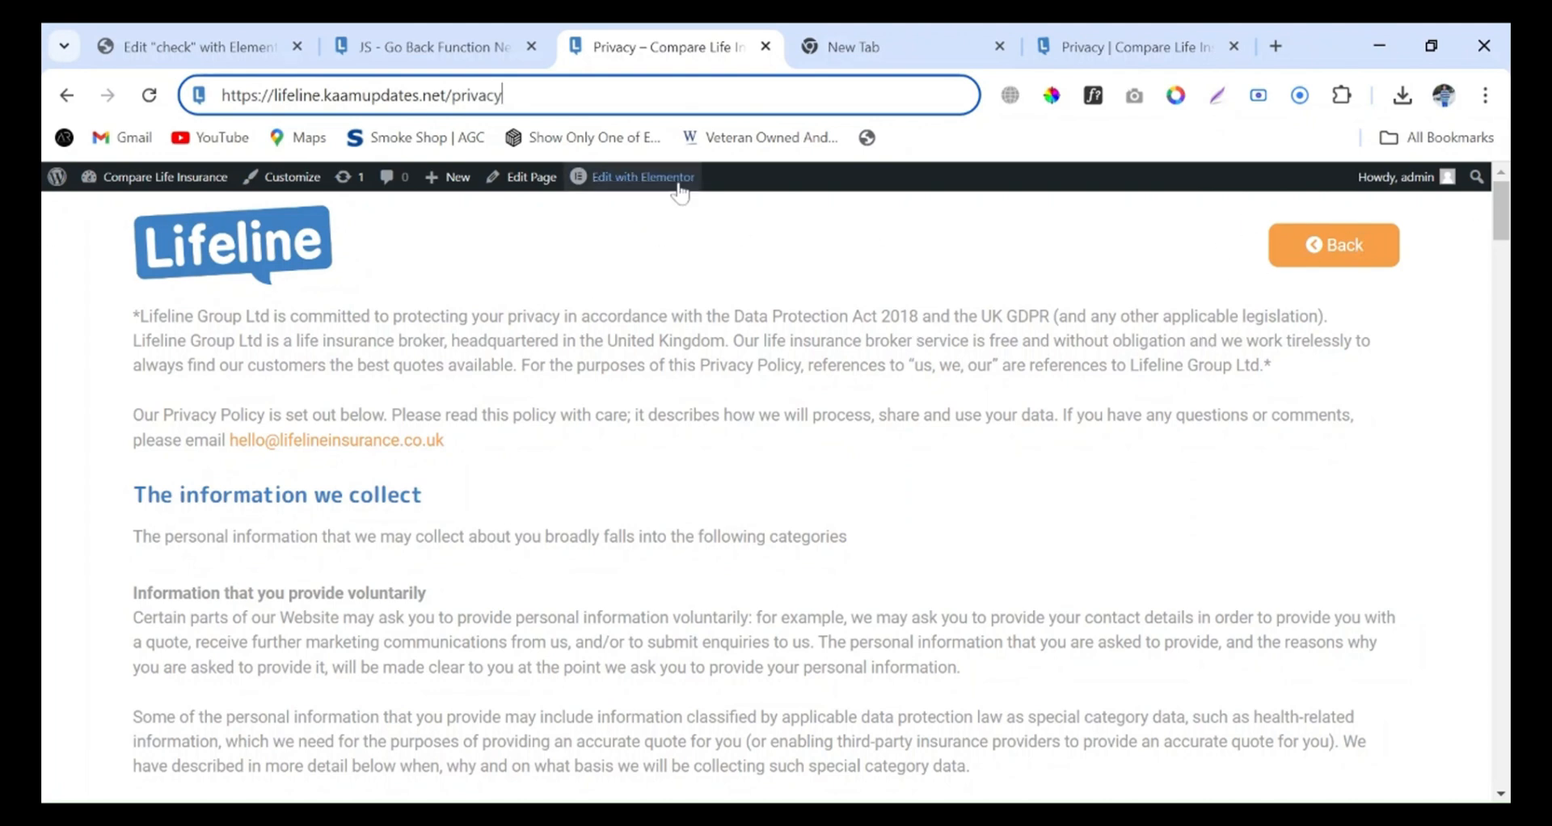
{"action": "mouse_move", "coordinate": [676, 186]}
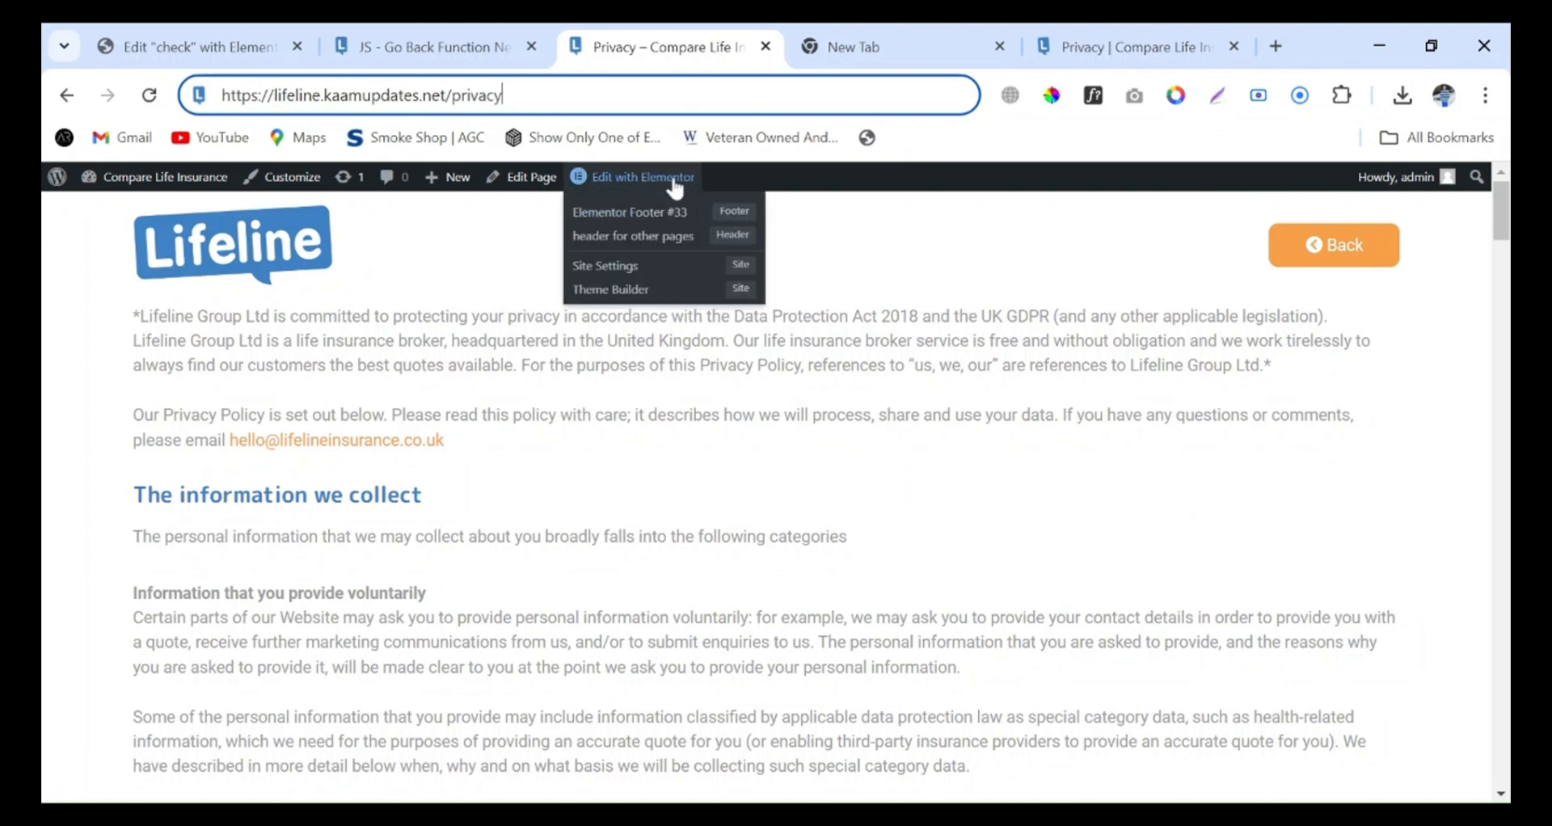
{"action": "left_click", "coordinate": [656, 239]}
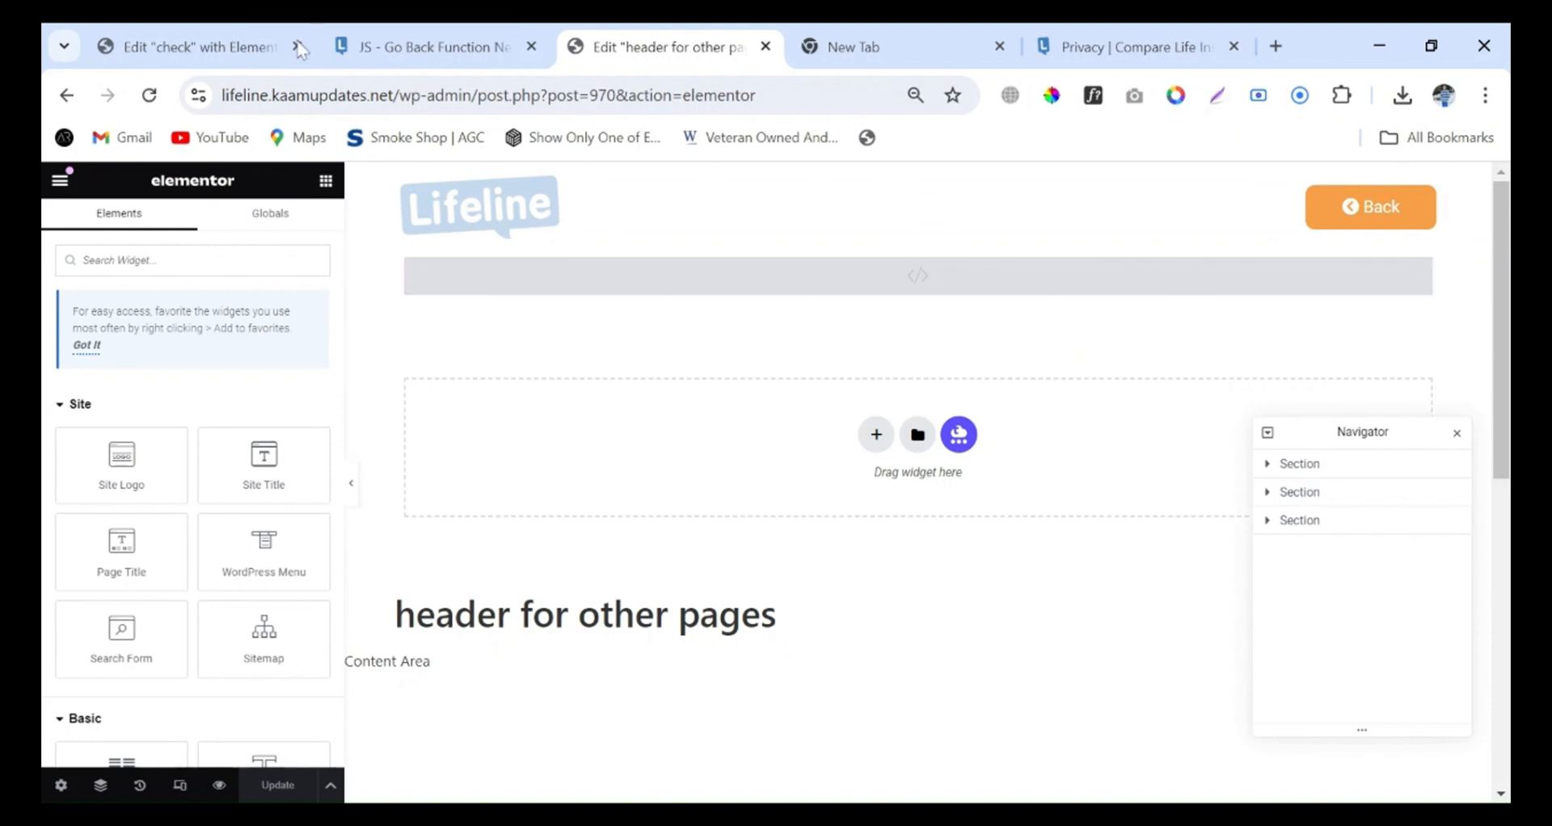
Examine the jQuery script on the "check" page, including its #go-back selector, alongside the "header for other pages" template
{"action": "left_click", "coordinate": [172, 49]}
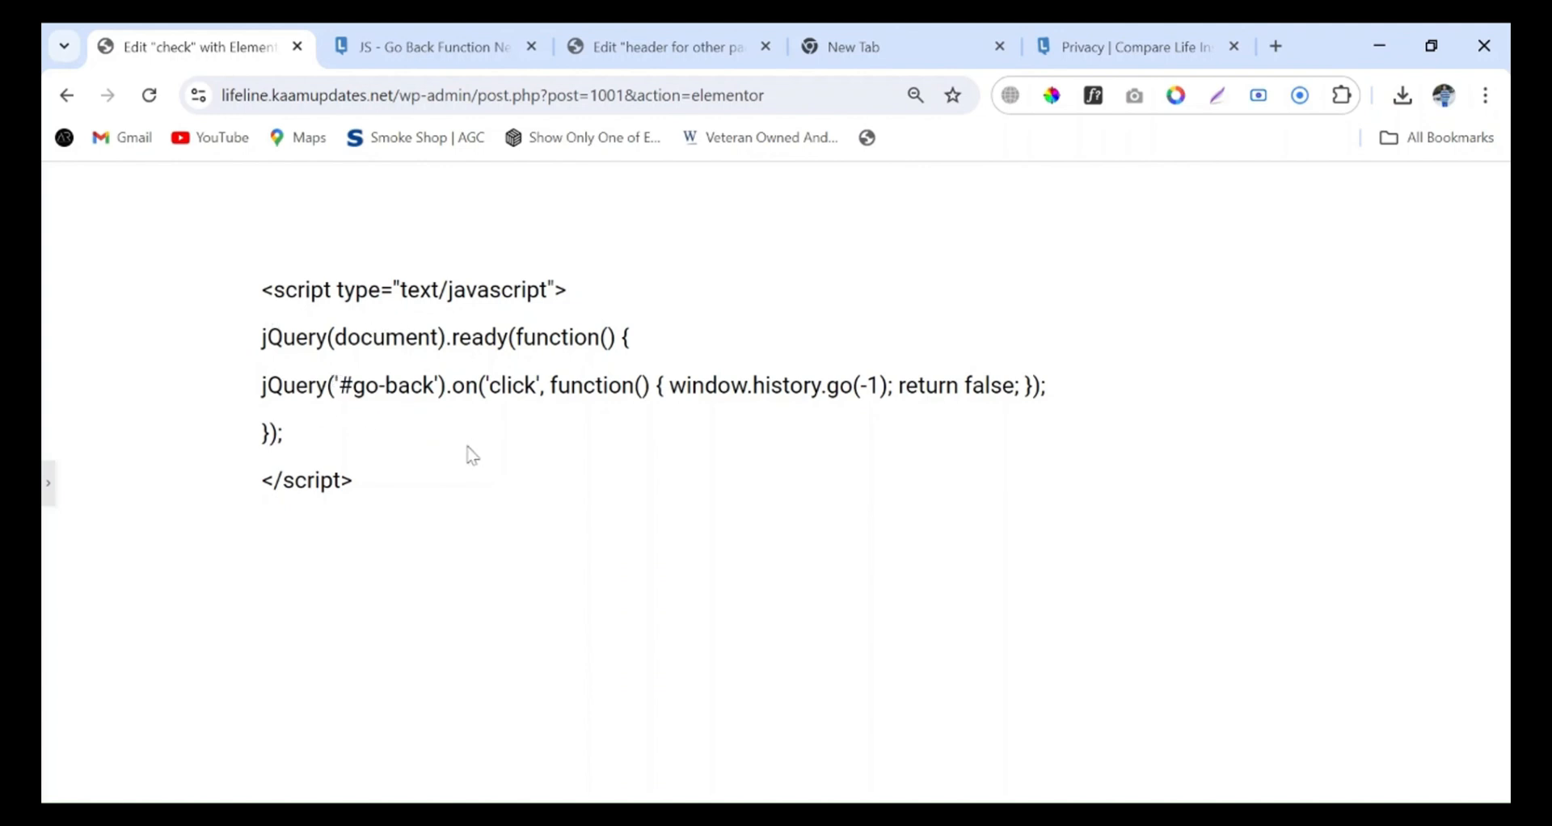
{"action": "left_click_drag", "start_coordinate": [261, 288], "coordinate": [859, 417]}
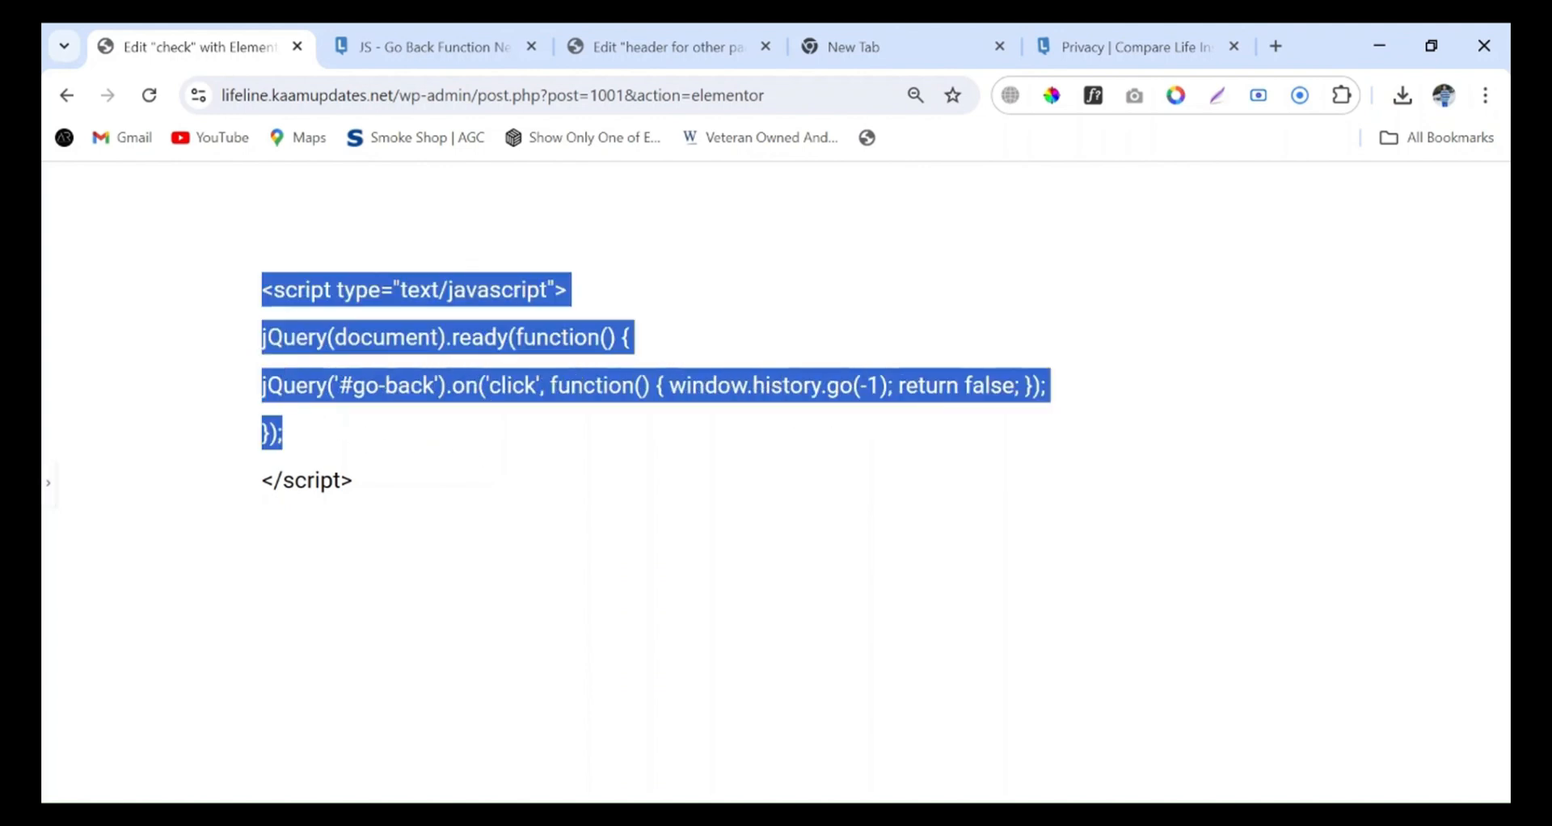
{"action": "left_click", "coordinate": [1073, 400]}
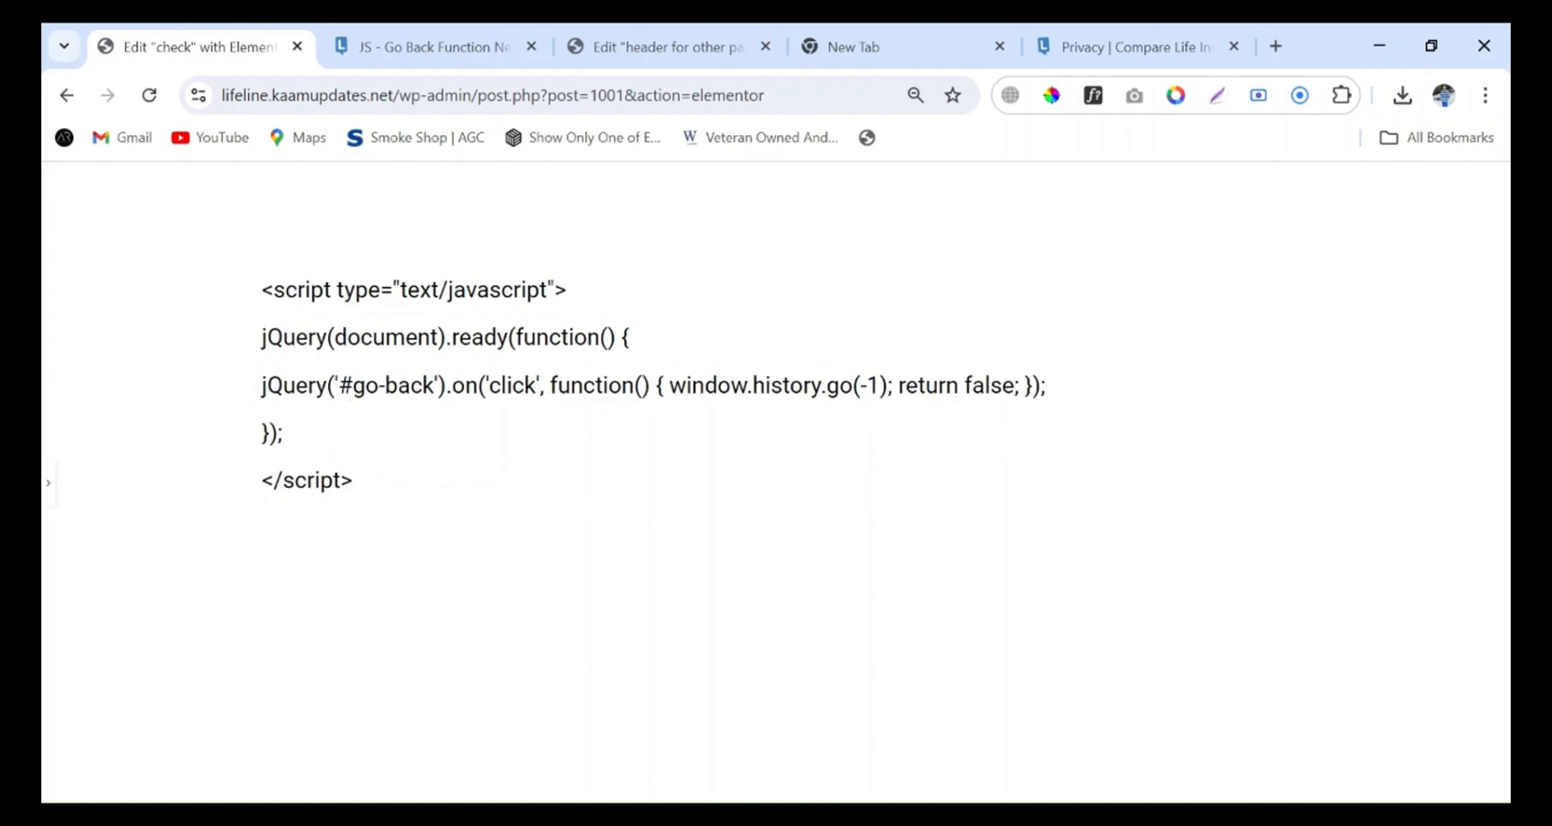
{"action": "left_click_drag", "start_coordinate": [339, 385], "coordinate": [434, 386]}
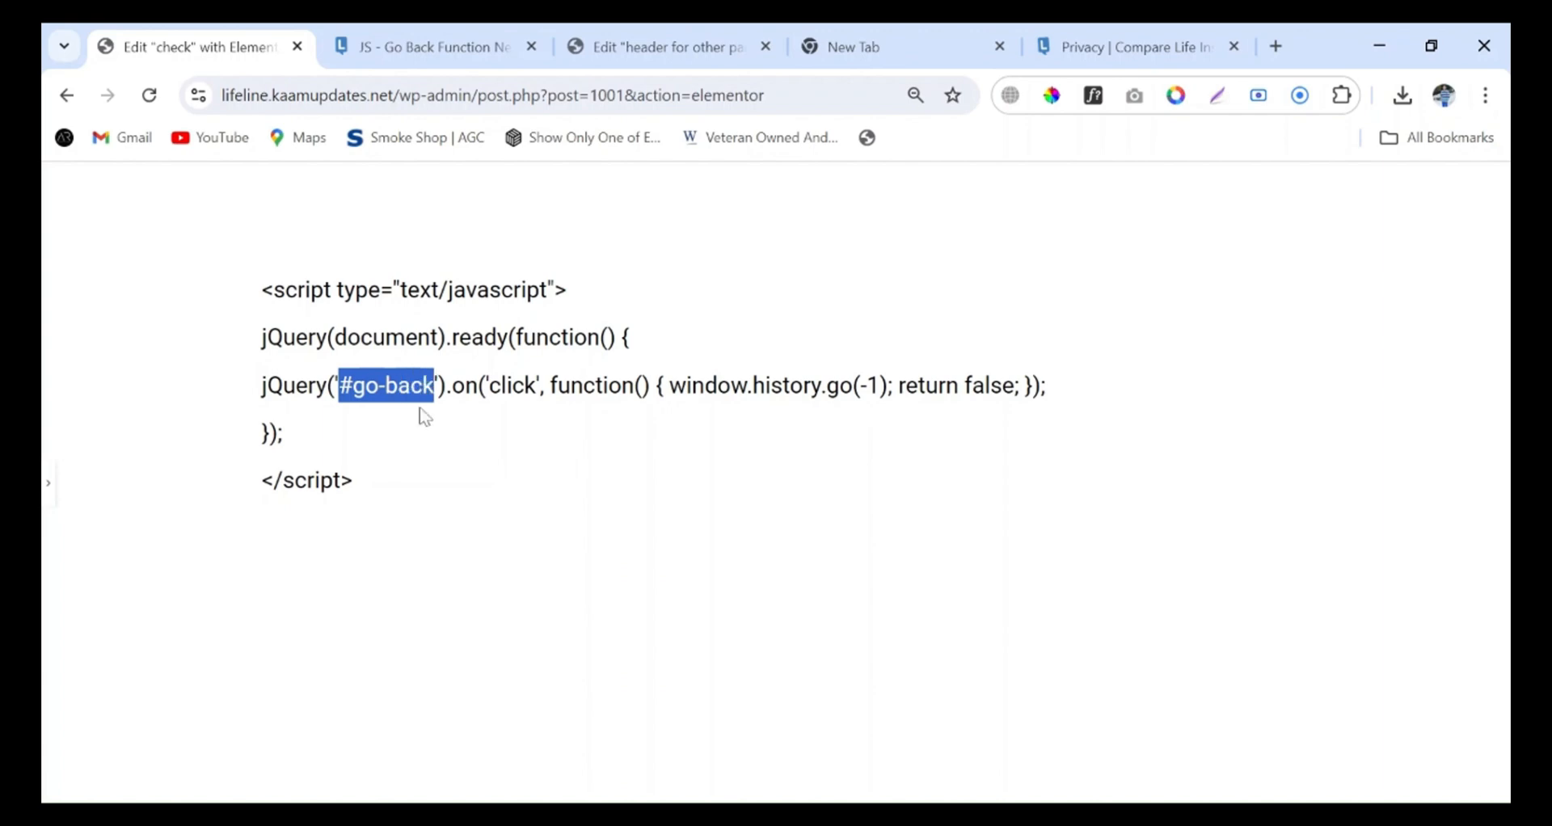
{"action": "left_click", "coordinate": [564, 457]}
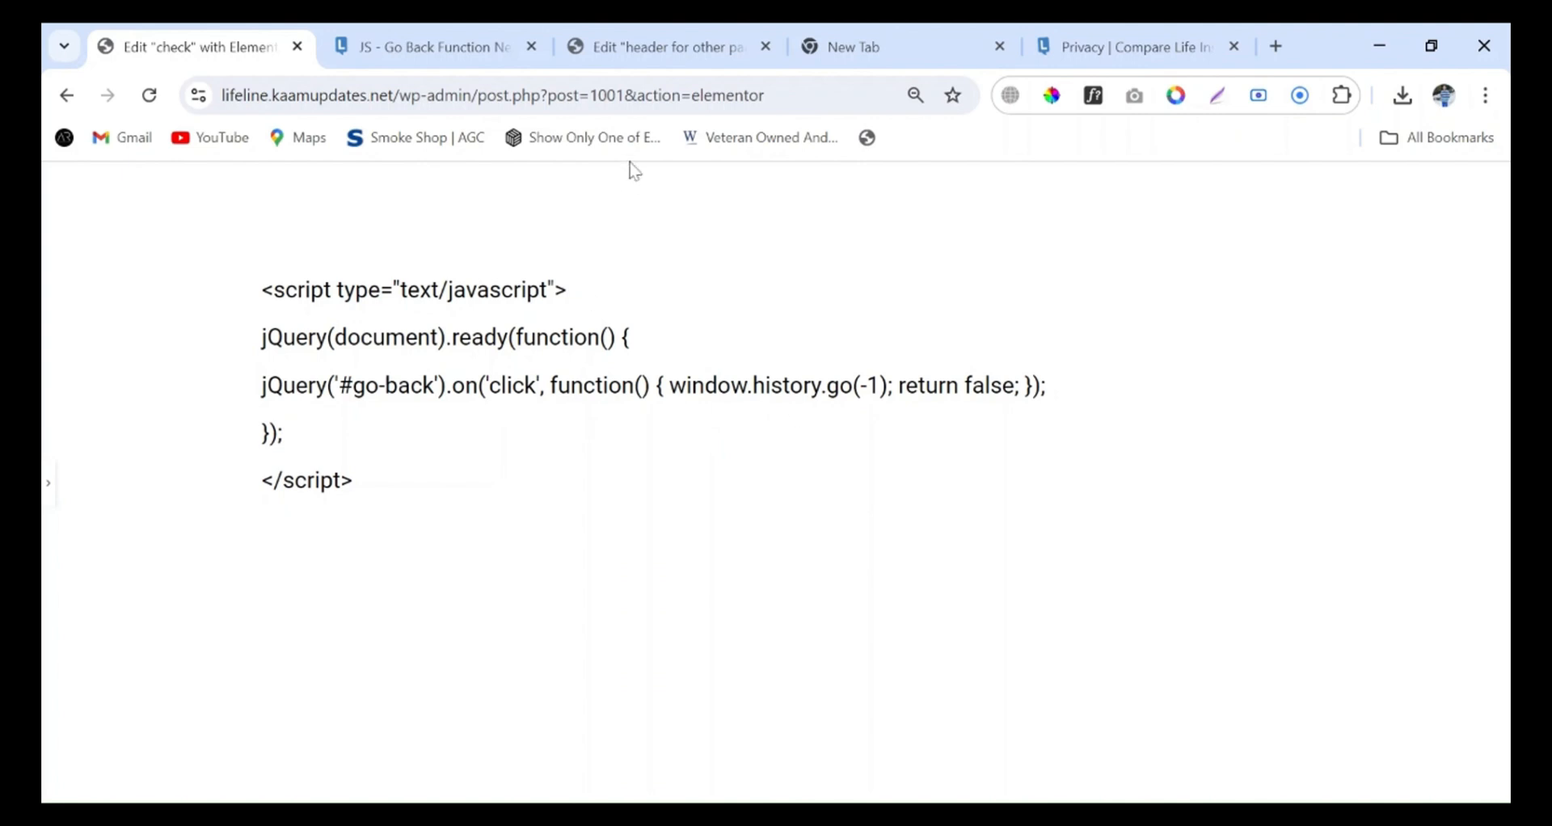
{"action": "left_click_drag", "start_coordinate": [443, 507], "coordinate": [244, 299]}
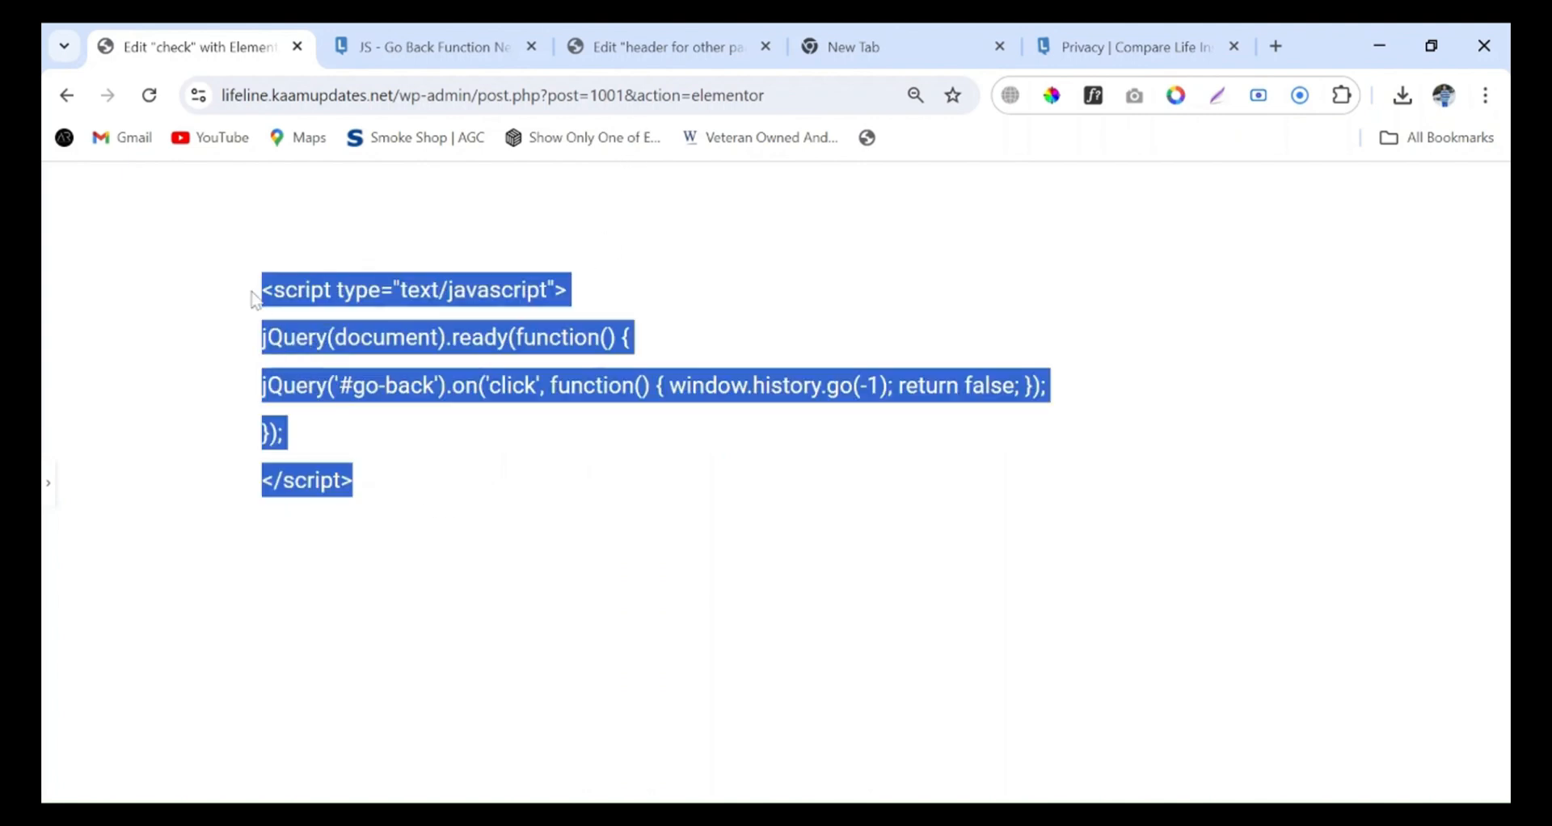
{"action": "left_click", "coordinate": [242, 298]}
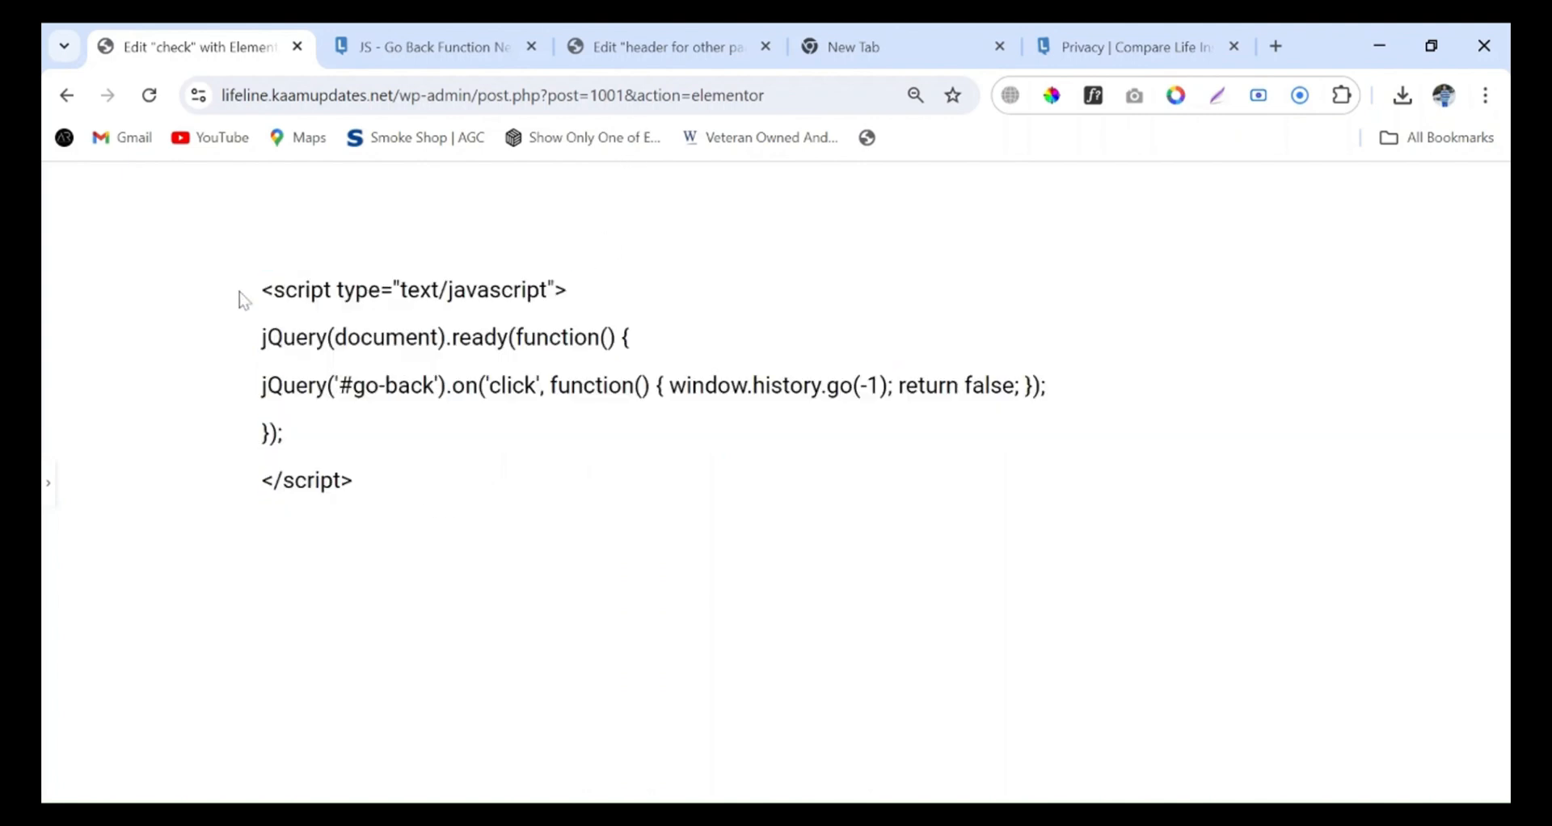
{"action": "left_click", "coordinate": [700, 69]}
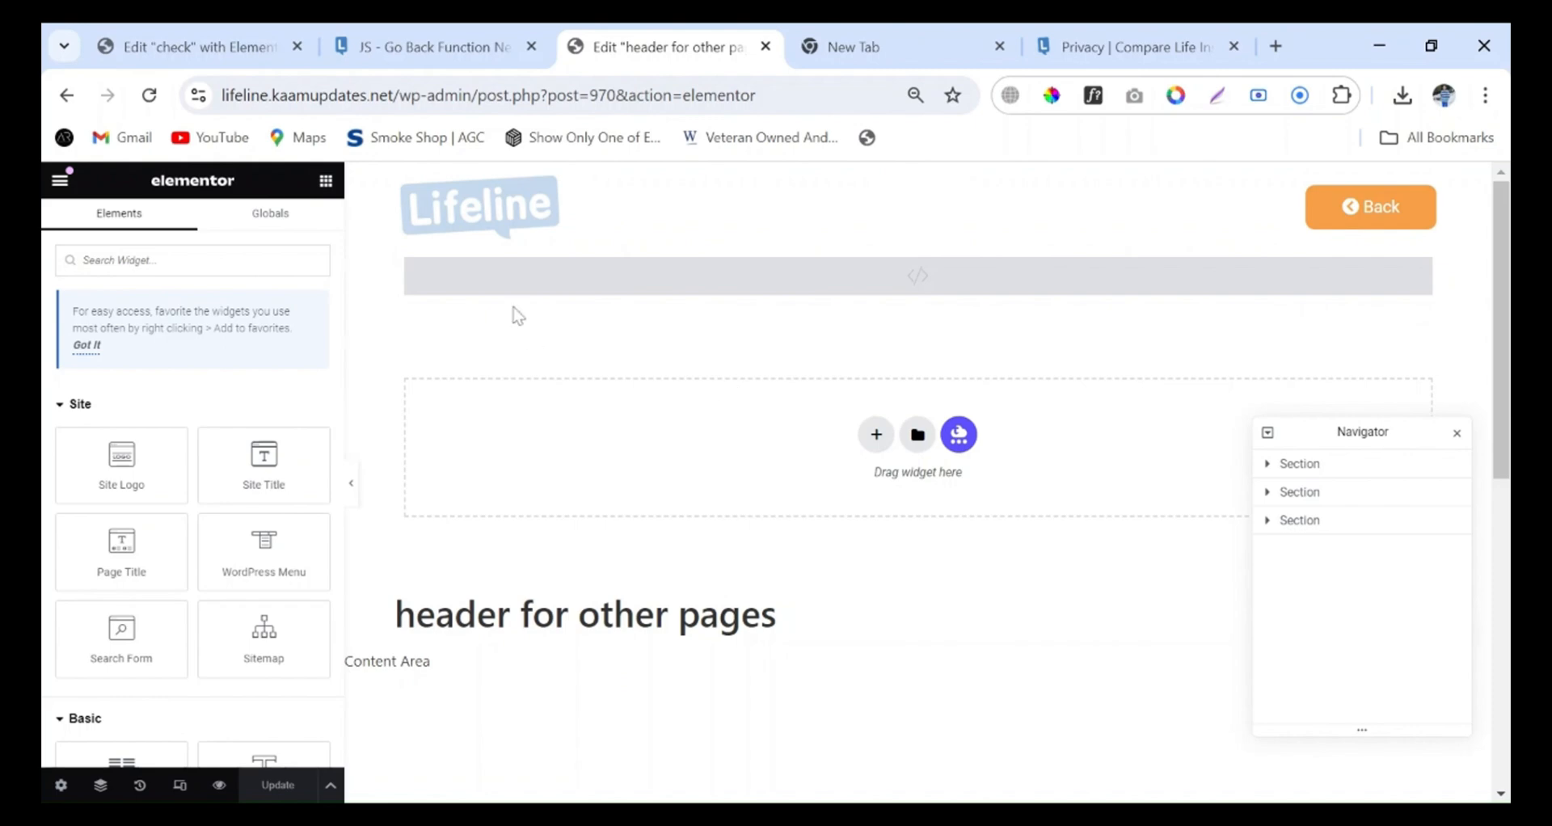
{"action": "left_click", "coordinate": [162, 46]}
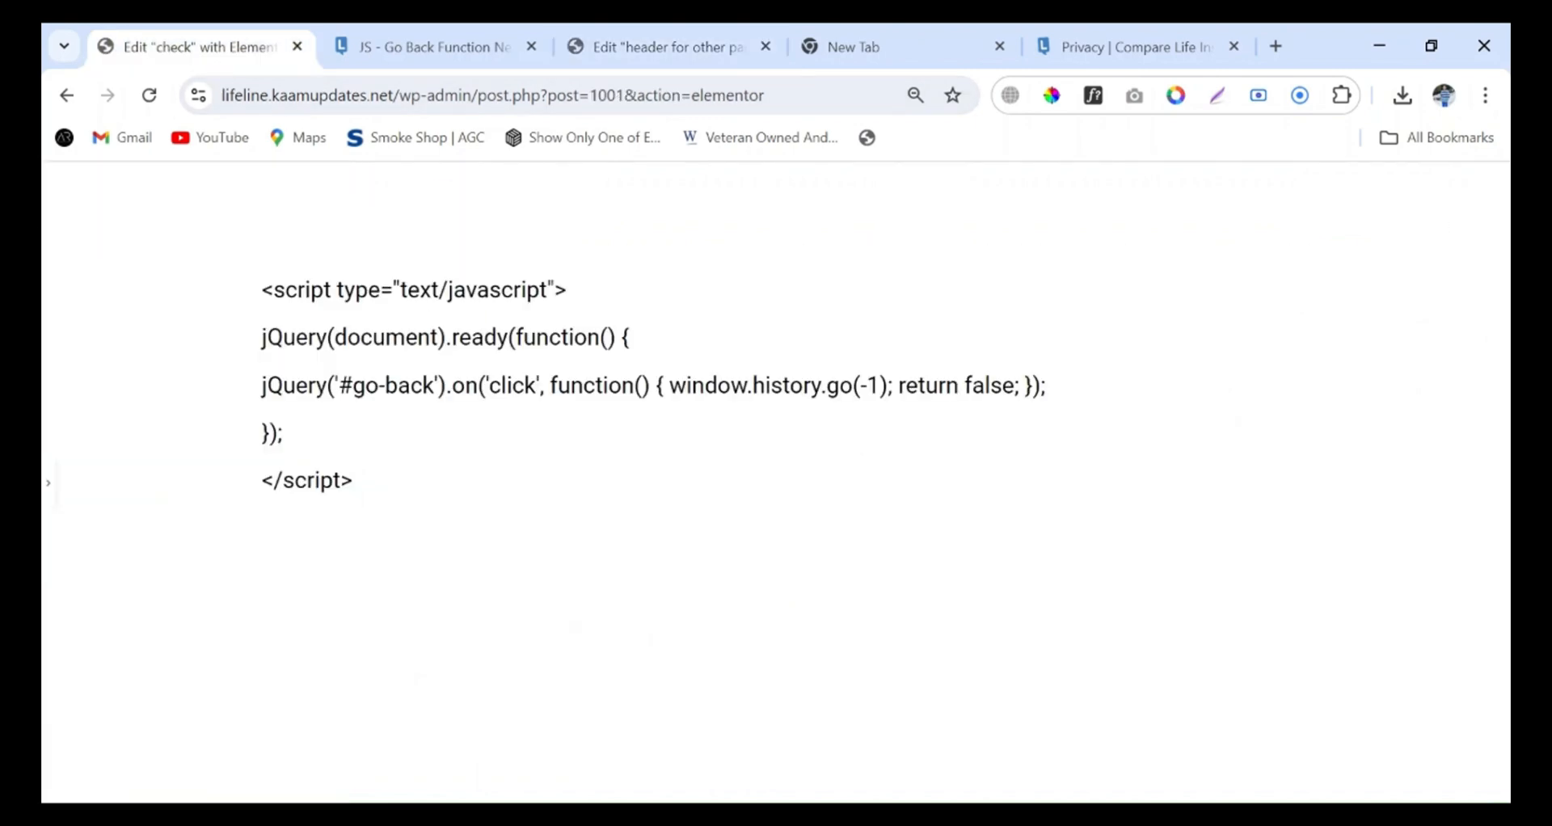
{"action": "left_click", "coordinate": [639, 46]}
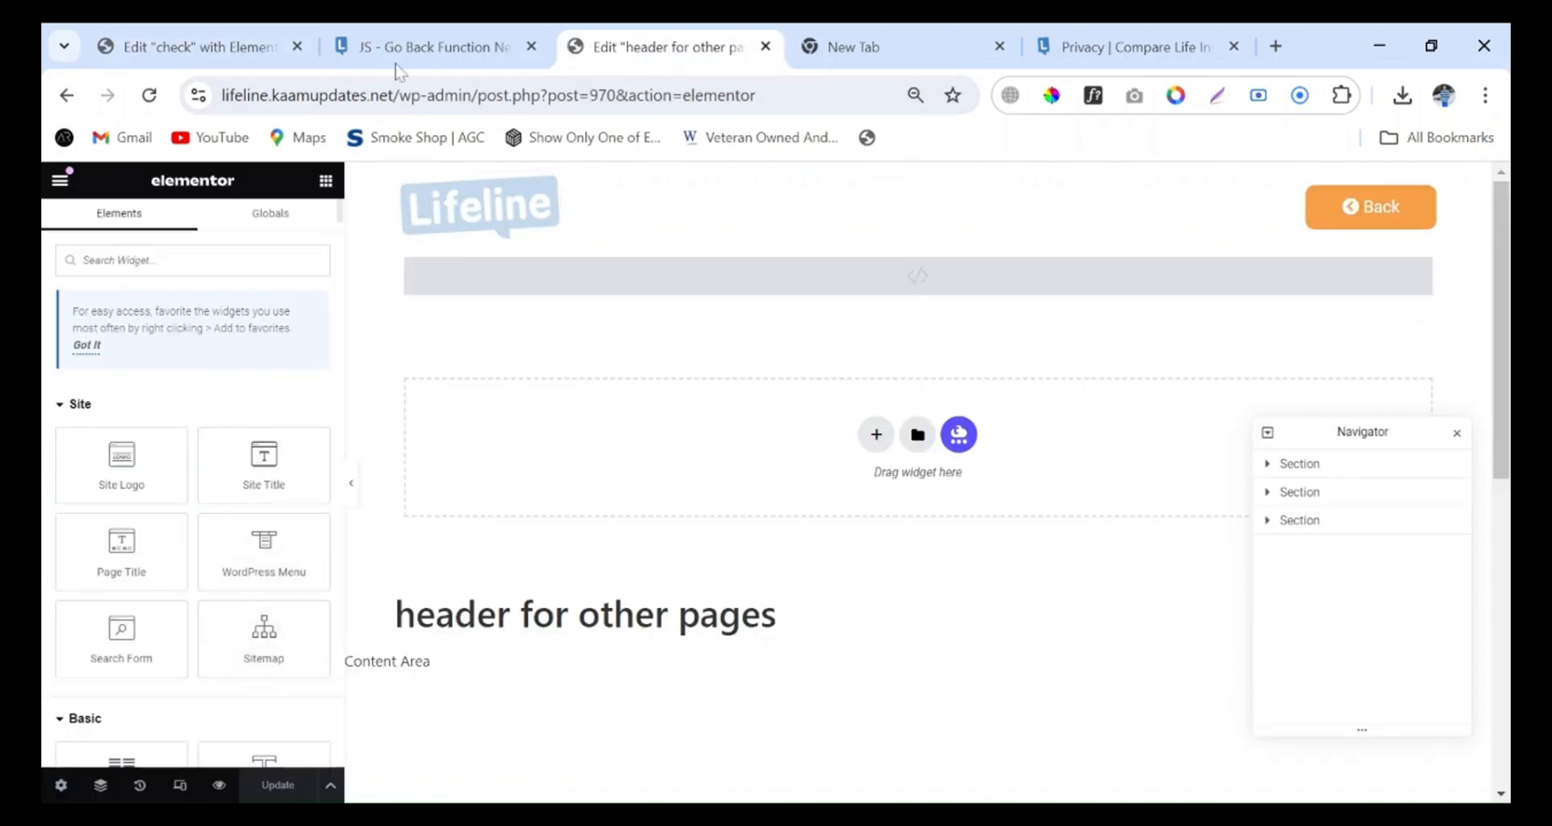
Go from the Go Back Function New code page to the installed plugins and search them for "custom js and css"
{"action": "left_click", "coordinate": [429, 46]}
{"action": "scroll", "coordinate": [129, 356], "scroll_direction": "up", "scroll_amount": 7}
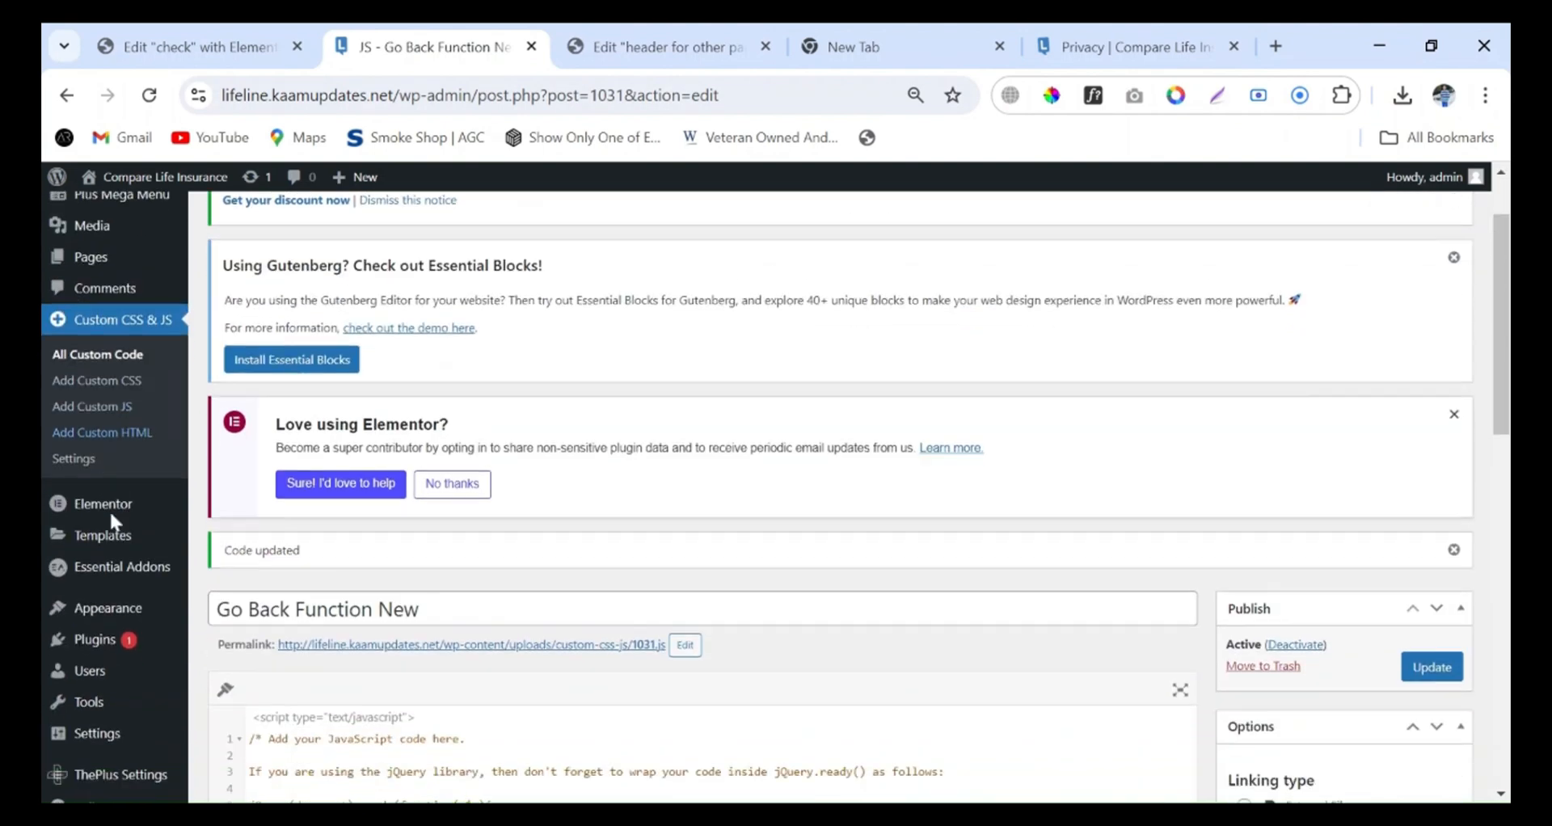
{"action": "scroll", "coordinate": [109, 509], "scroll_direction": "down", "scroll_amount": 1}
{"action": "left_click", "coordinate": [105, 632]}
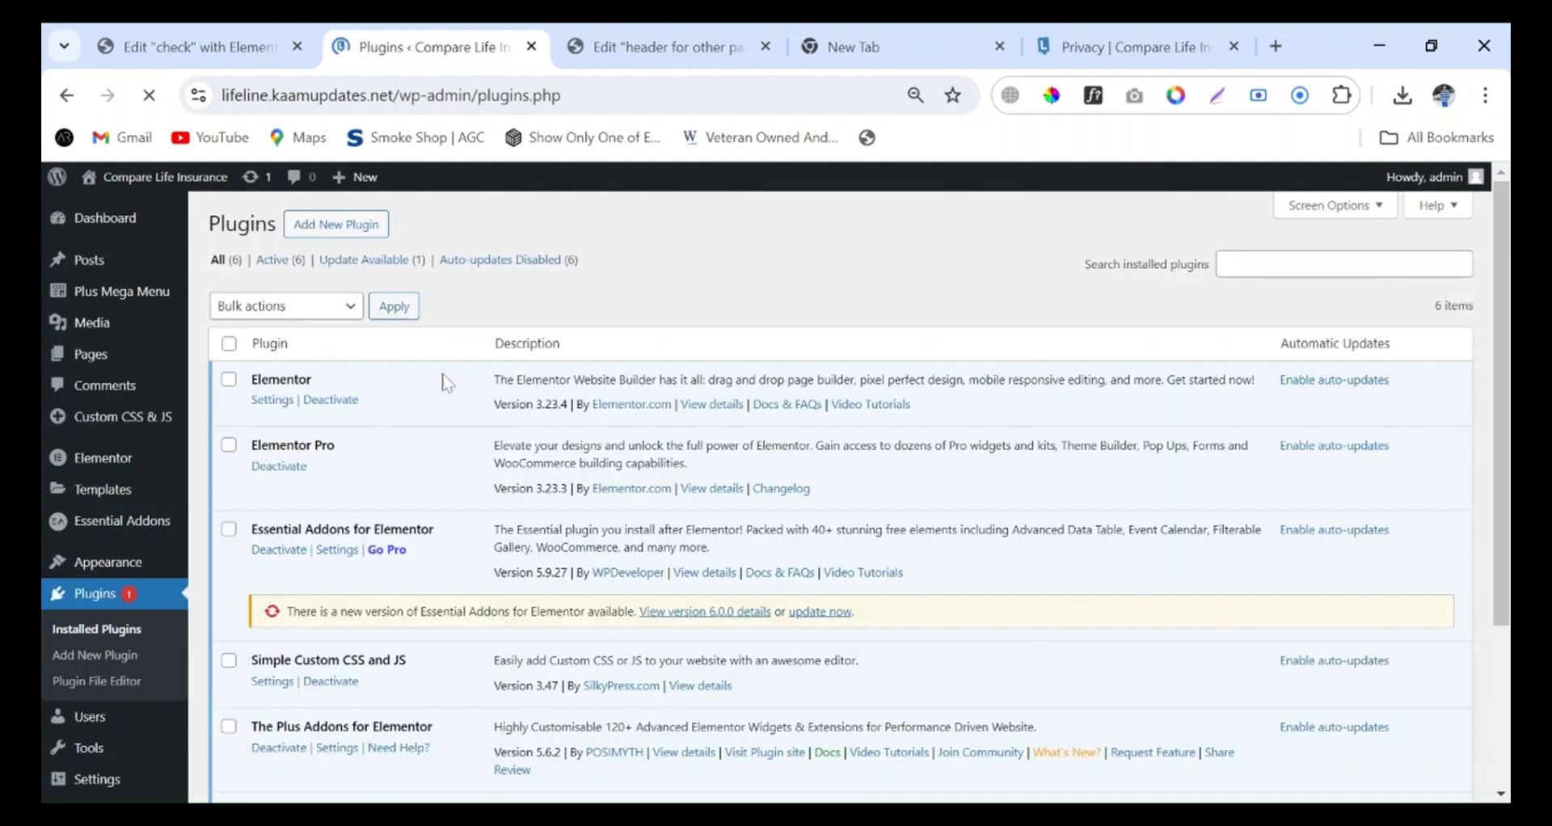
{"action": "left_click", "coordinate": [1281, 267]}
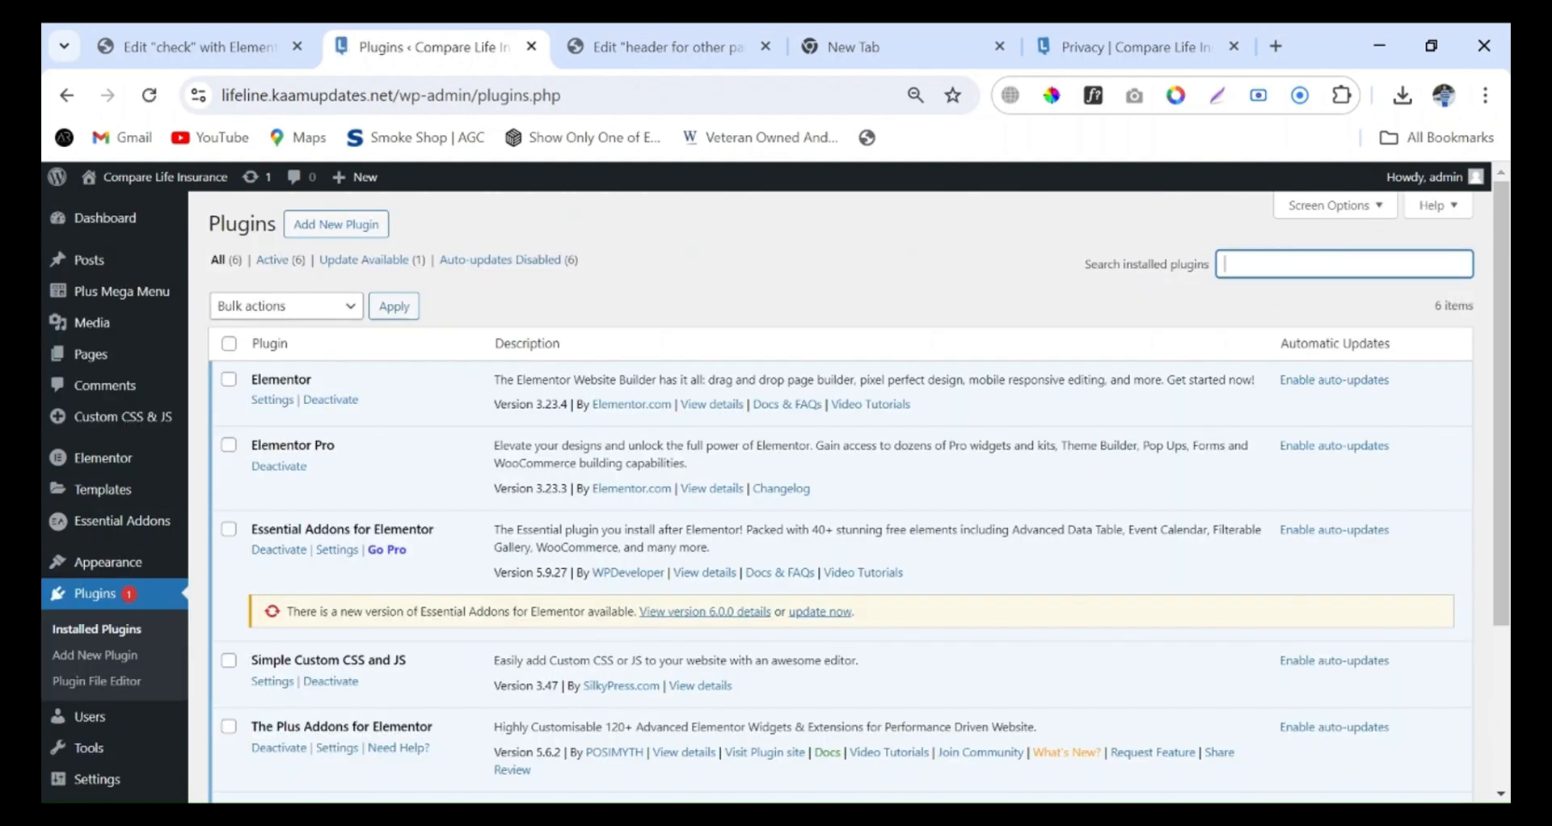
{"action": "type", "text": "cu"}
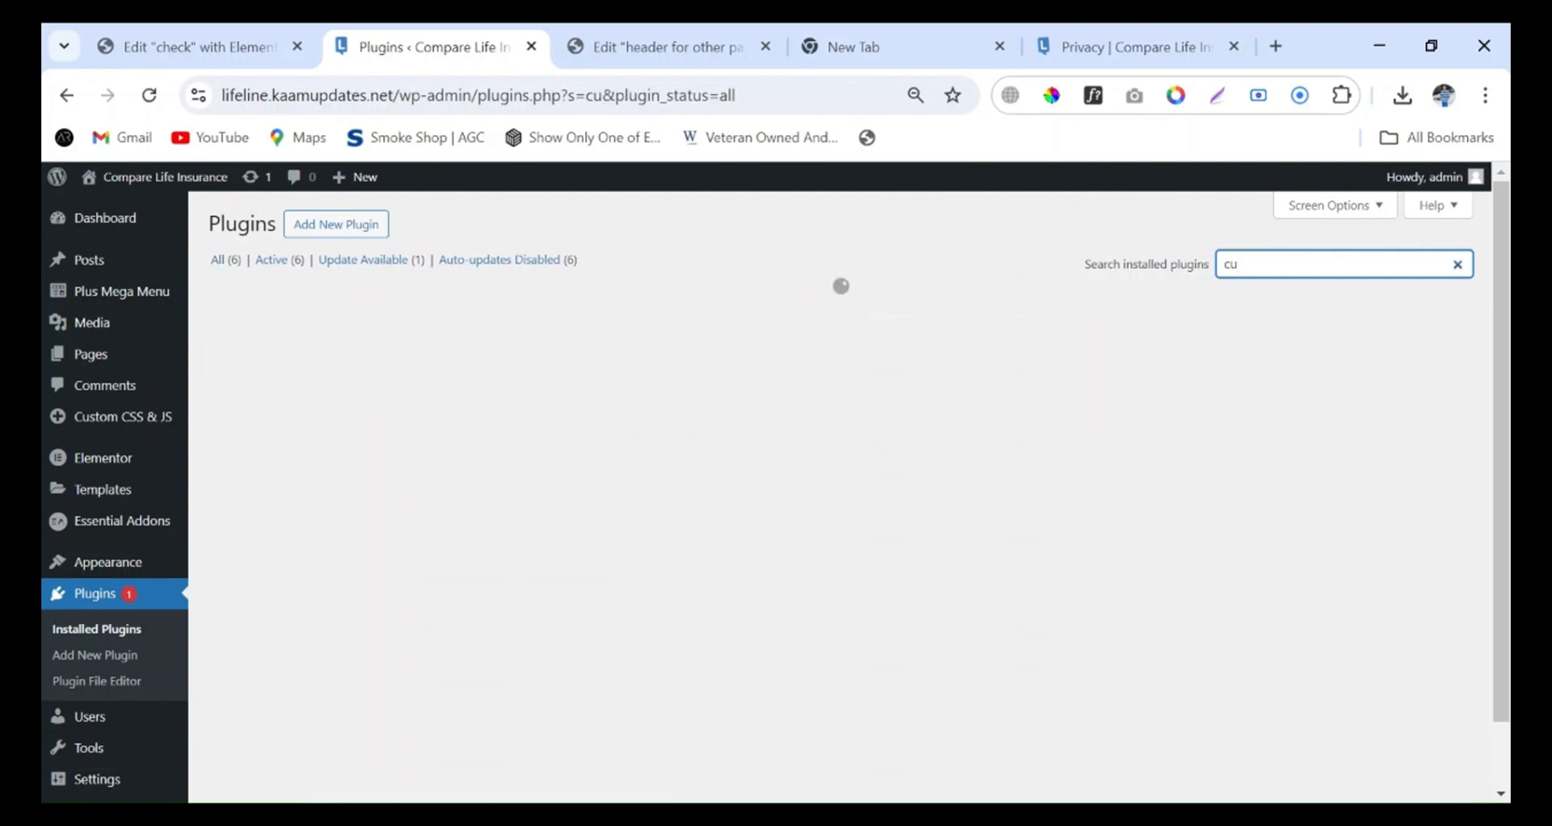
{"action": "type", "text": "stom c"}
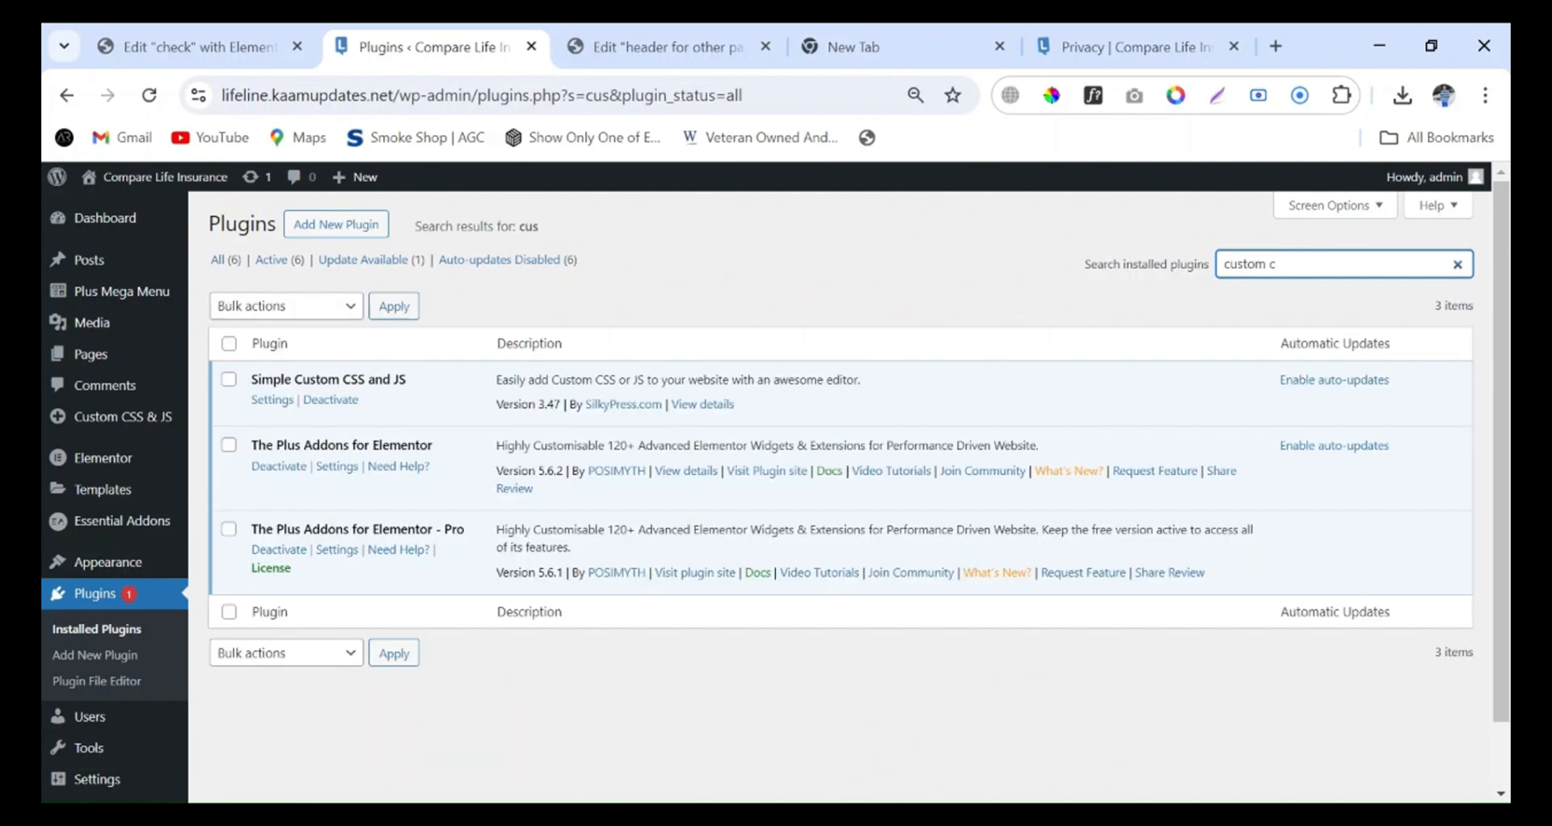
{"action": "key", "text": "BackSpace"}
{"action": "type", "text": "js and css"}
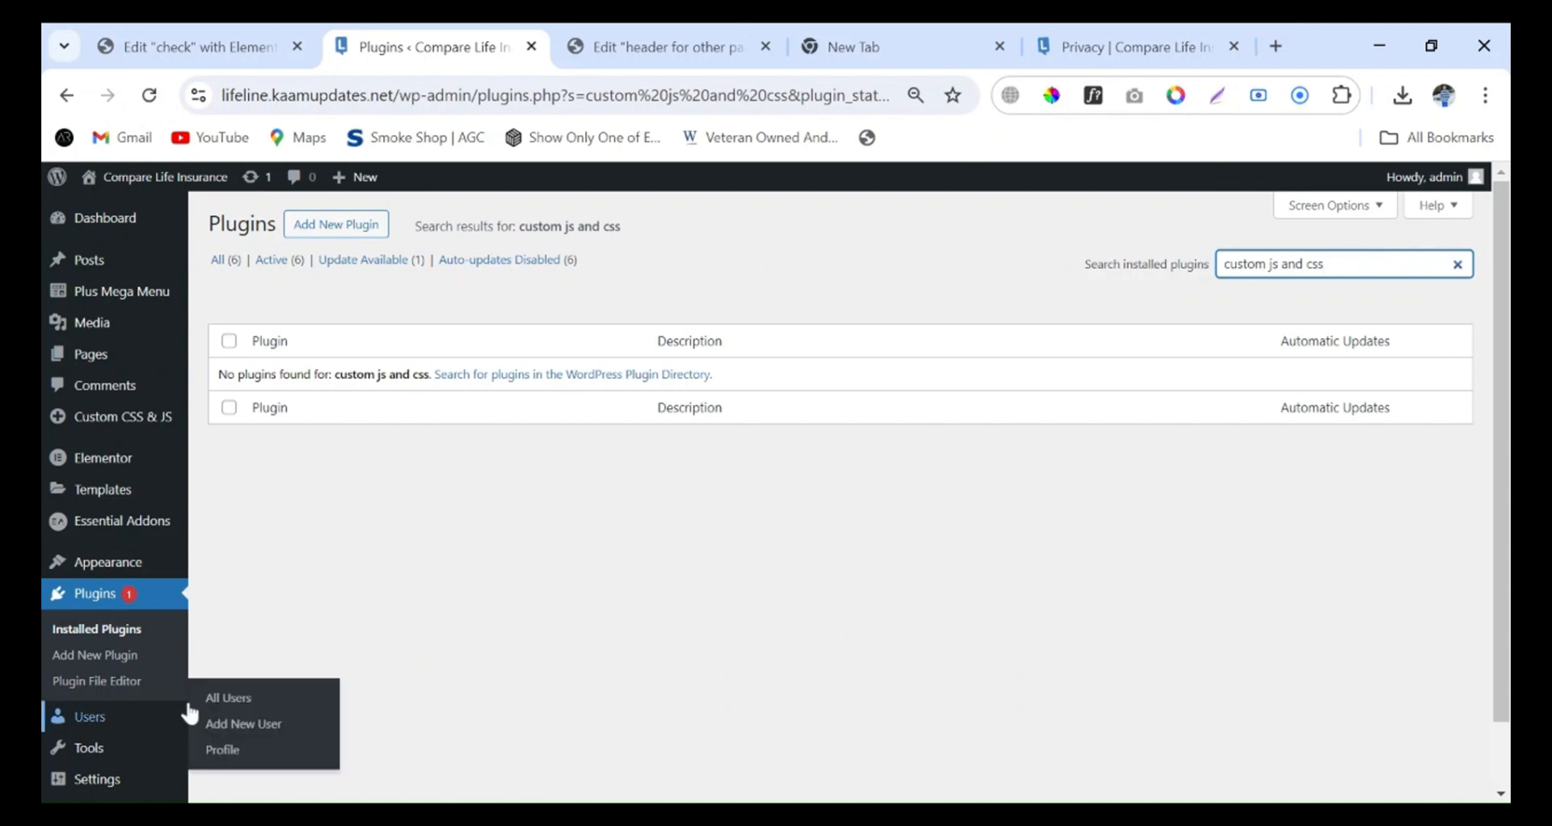
Search the new plugins available to add for "custom js"
{"action": "left_click", "coordinate": [109, 656]}
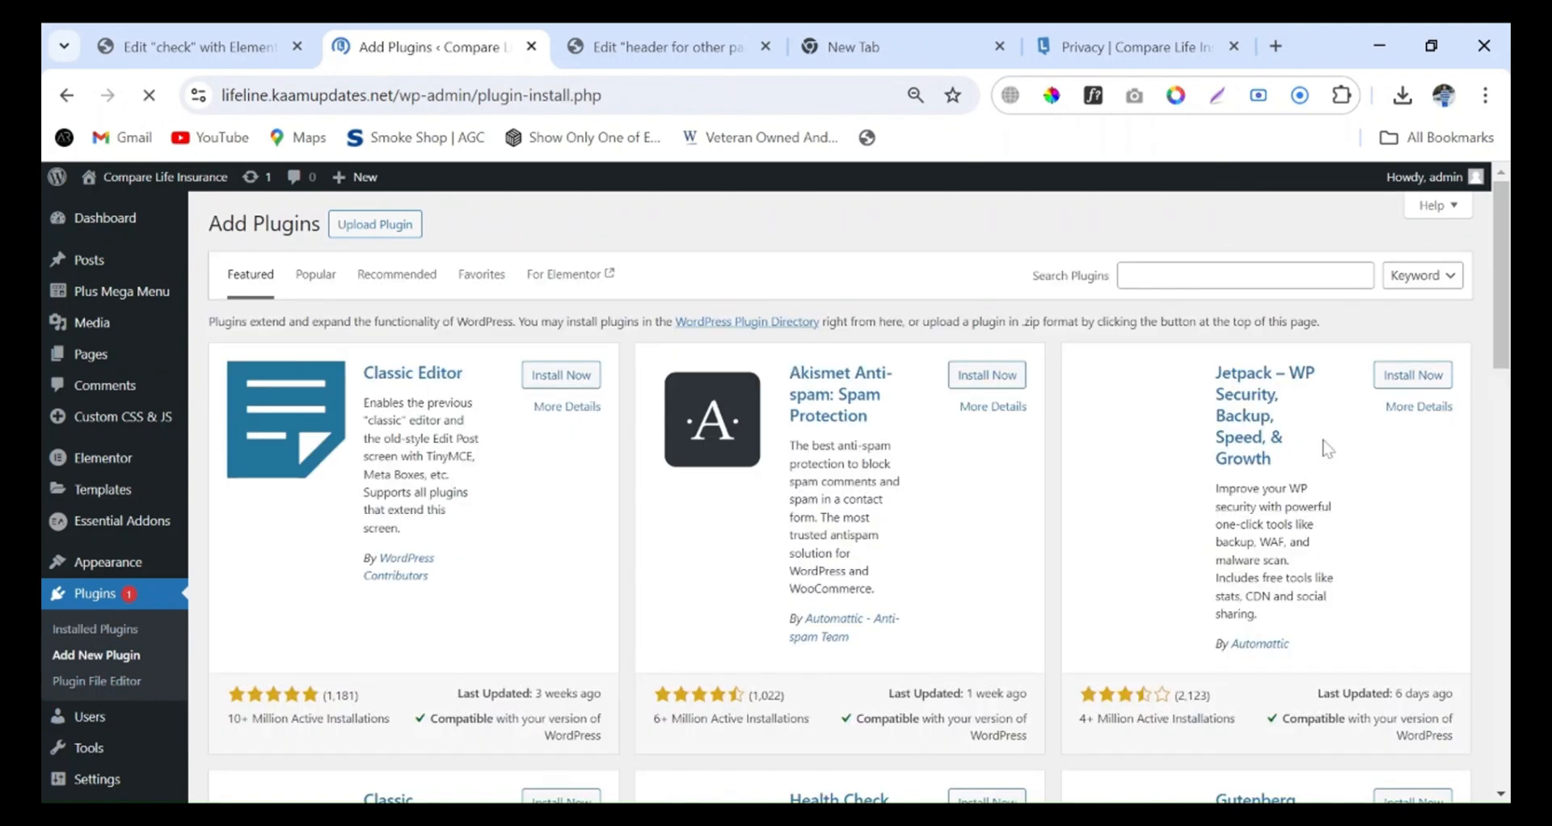
{"action": "left_click", "coordinate": [1255, 275]}
{"action": "type", "text": "c"}
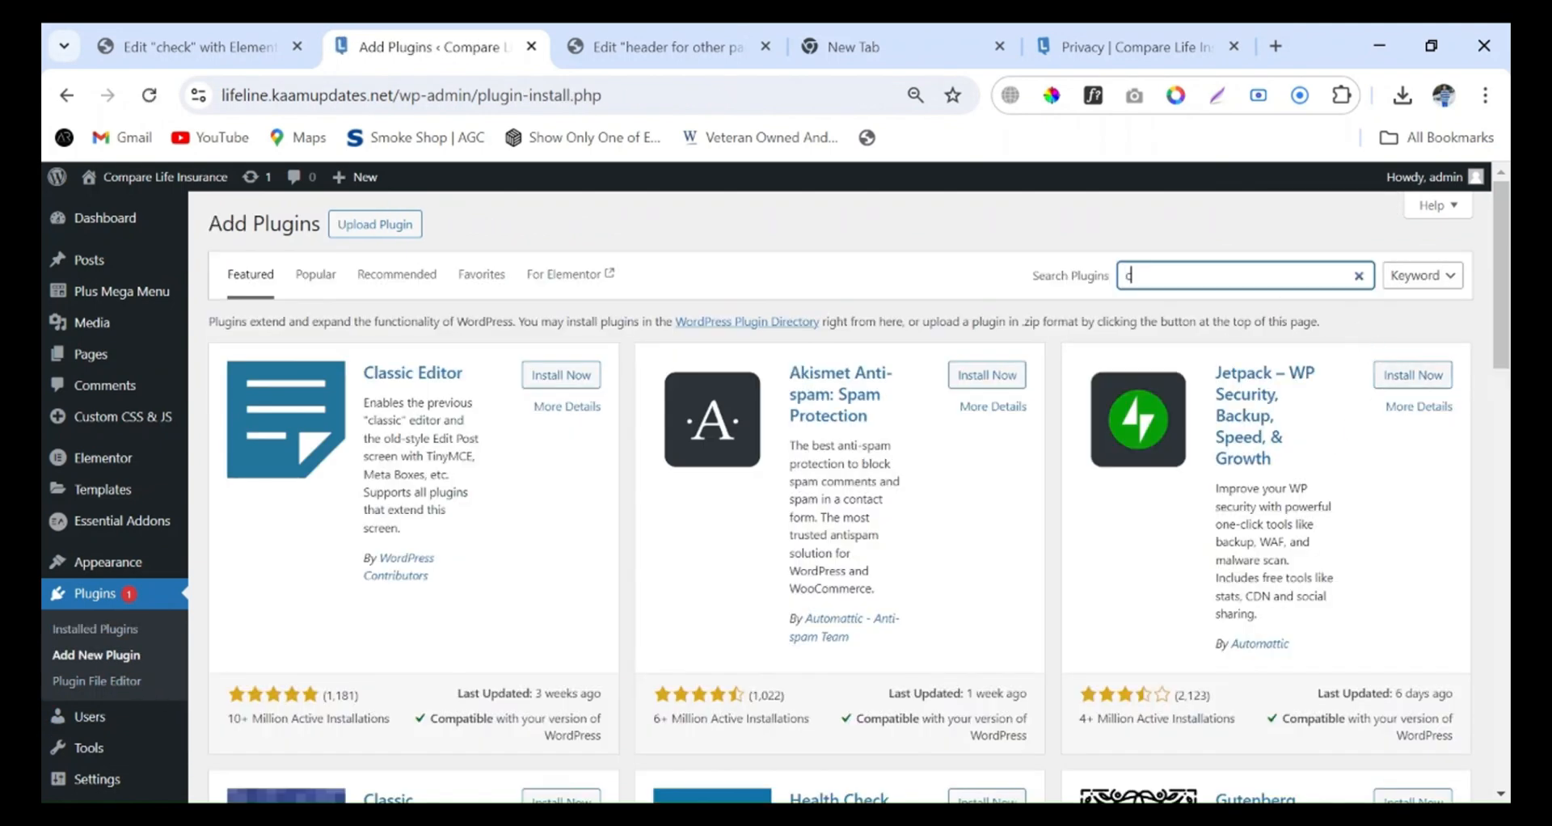
{"action": "type", "text": "ustom js"}
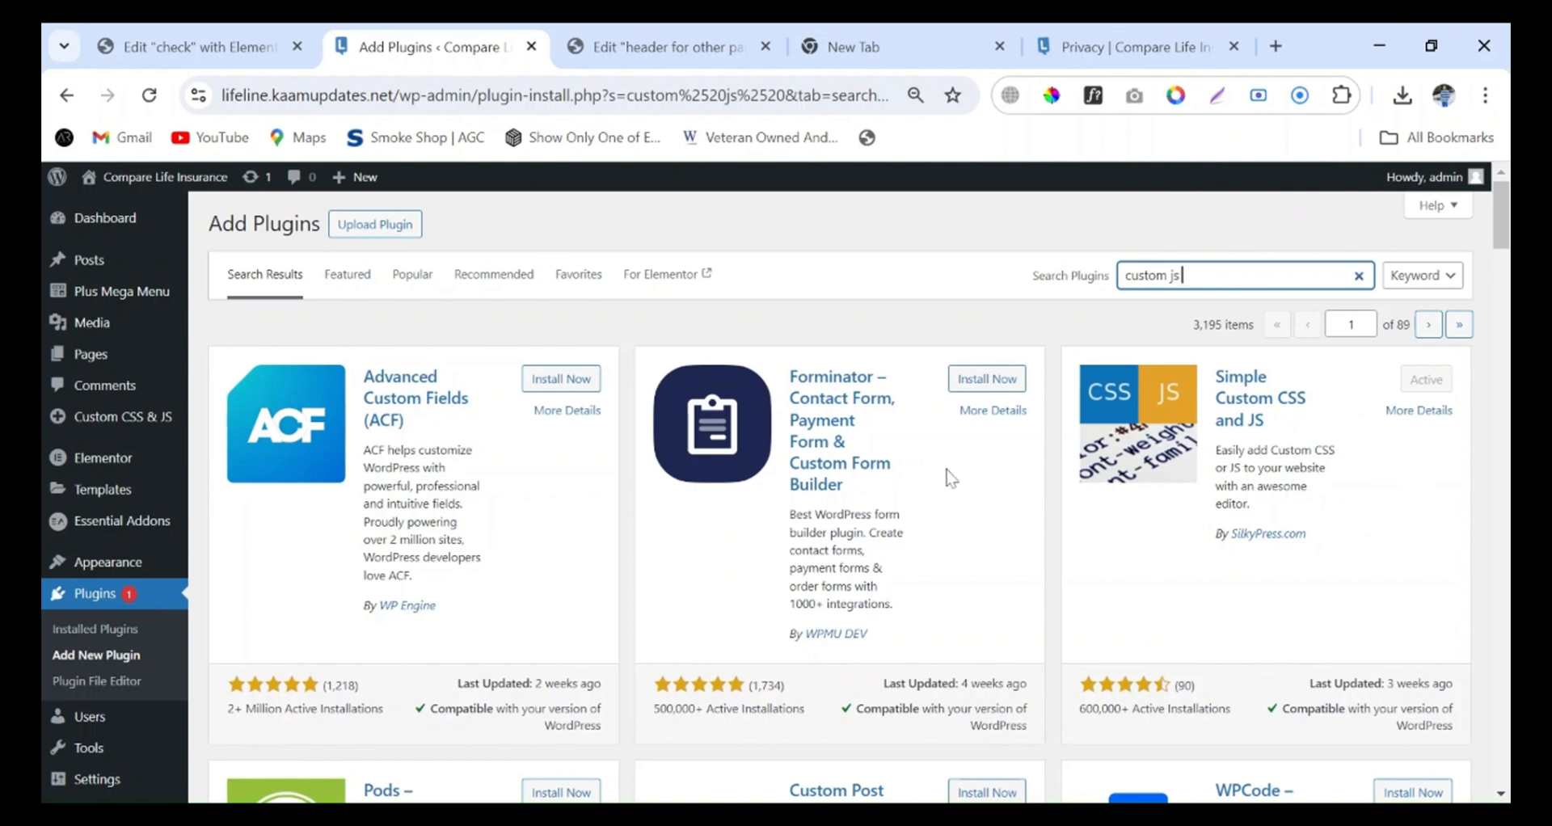
Start a new custom JavaScript entry in the Custom CSS & JS plugin
{"action": "left_click", "coordinate": [655, 57]}
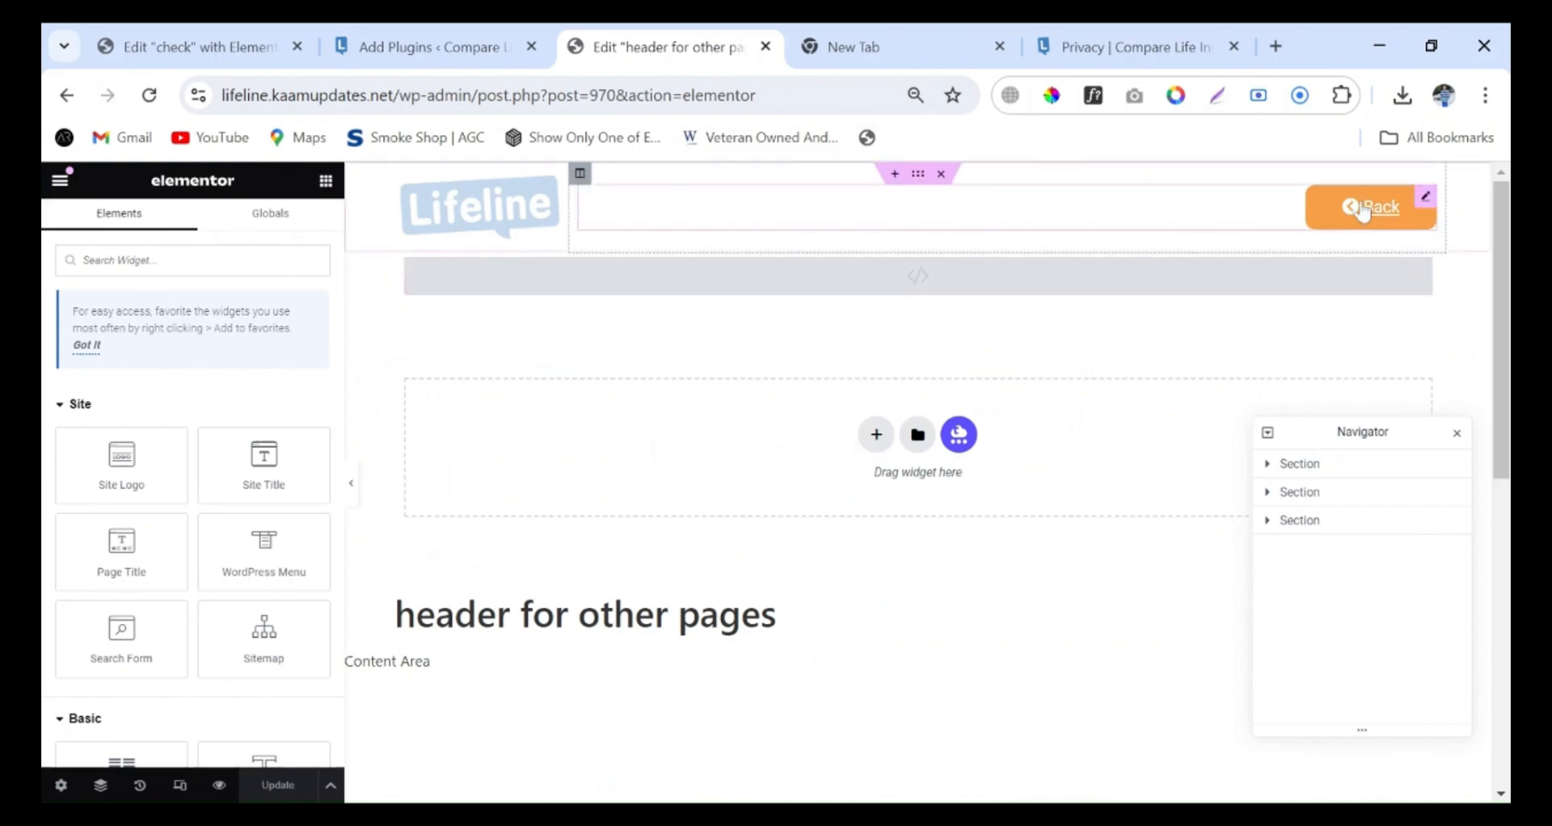
{"action": "left_click", "coordinate": [375, 45]}
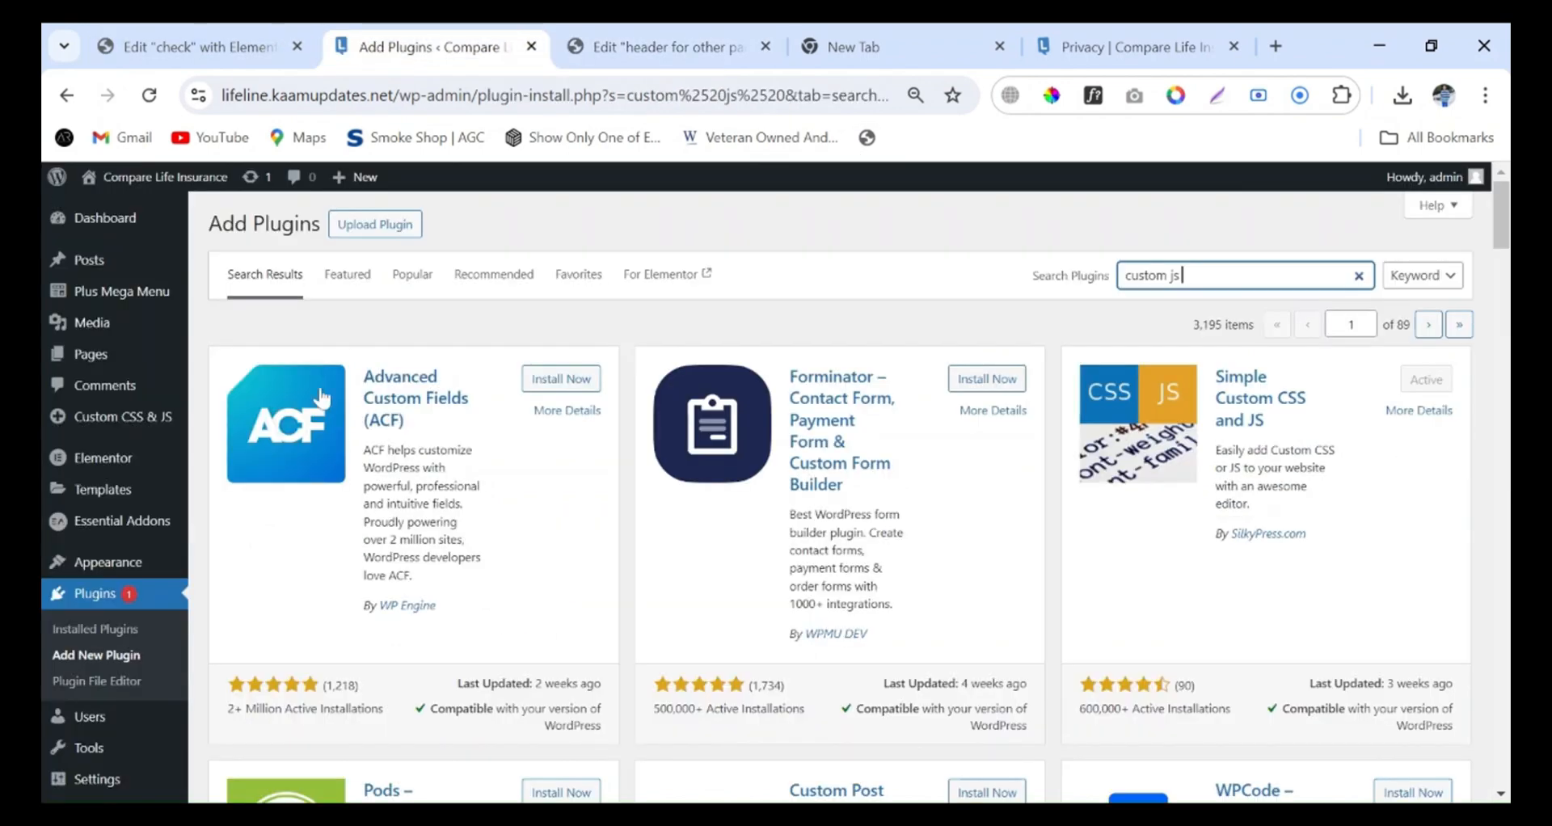
{"action": "scroll", "coordinate": [138, 525], "scroll_direction": "down", "scroll_amount": 2}
{"action": "mouse_move", "coordinate": [123, 355]}
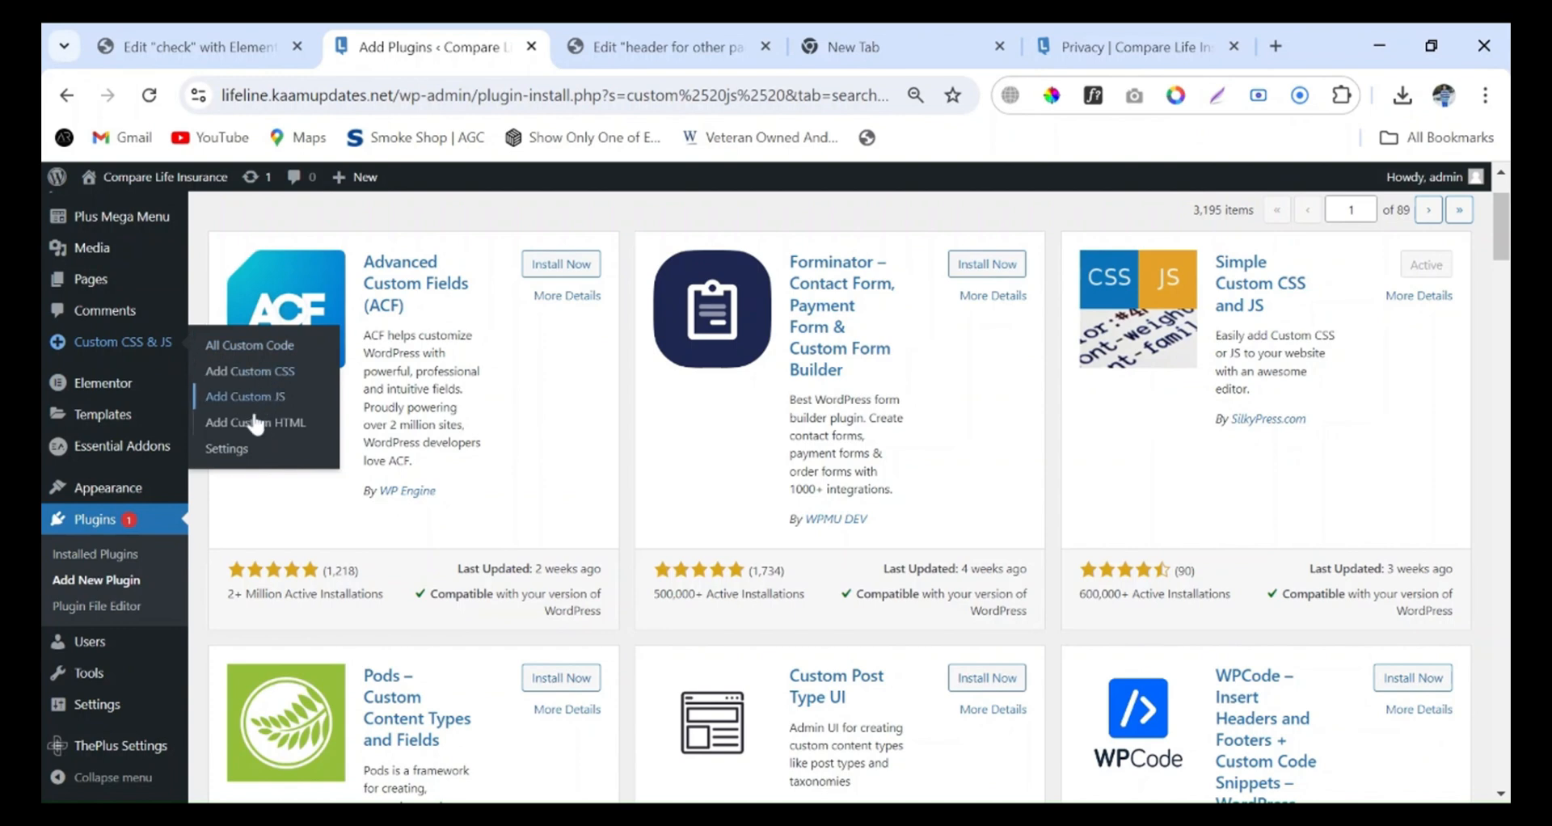
{"action": "left_click", "coordinate": [267, 404]}
{"action": "scroll", "coordinate": [630, 423], "scroll_direction": "down", "scroll_amount": 3}
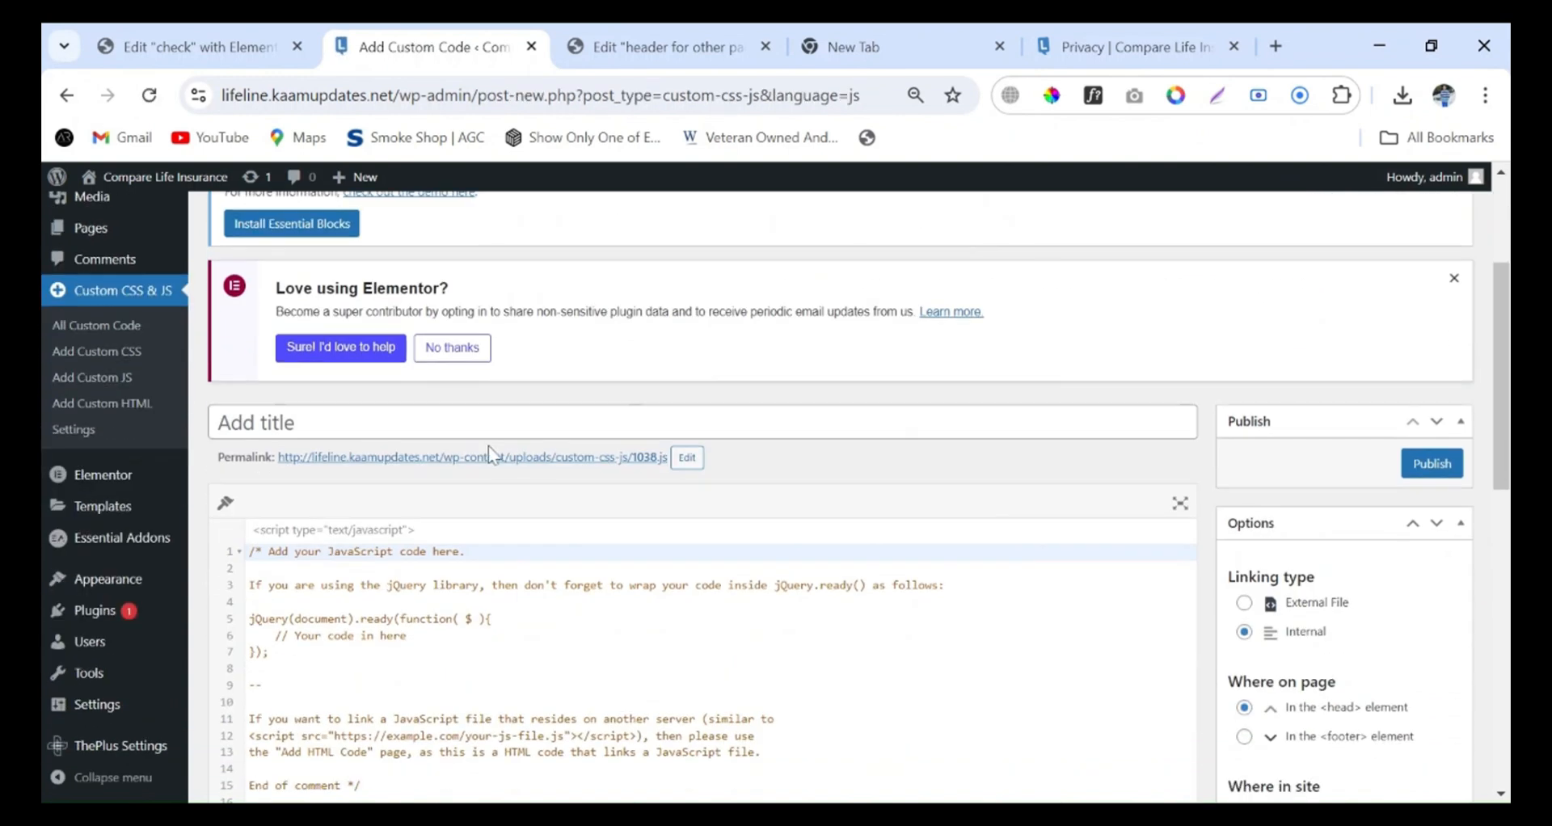
Title the new custom JavaScript entry "custom go back function"
{"action": "left_click", "coordinate": [483, 427]}
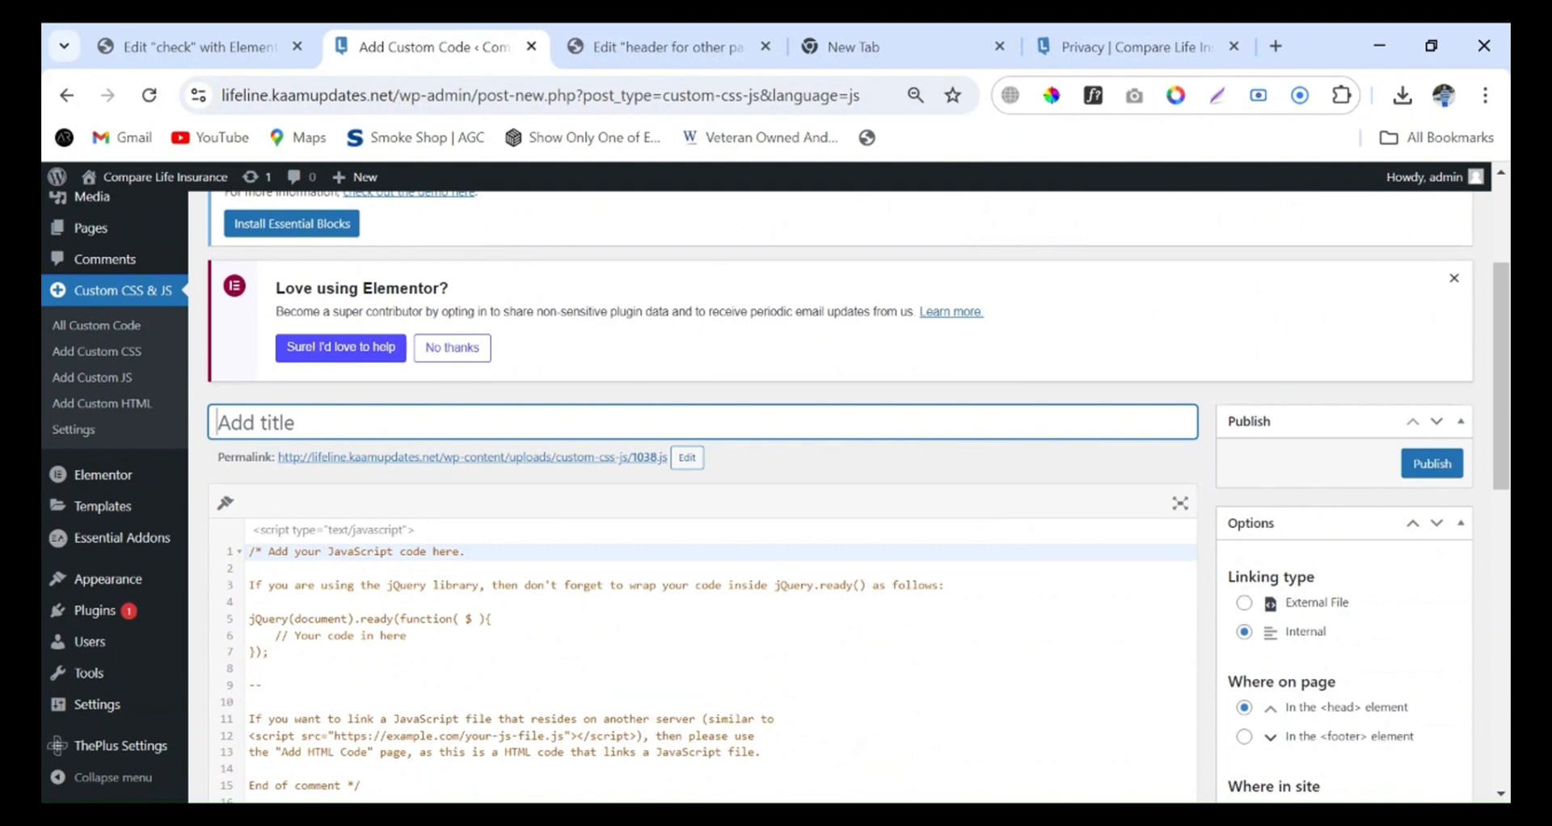
{"action": "type", "text": "custom go"}
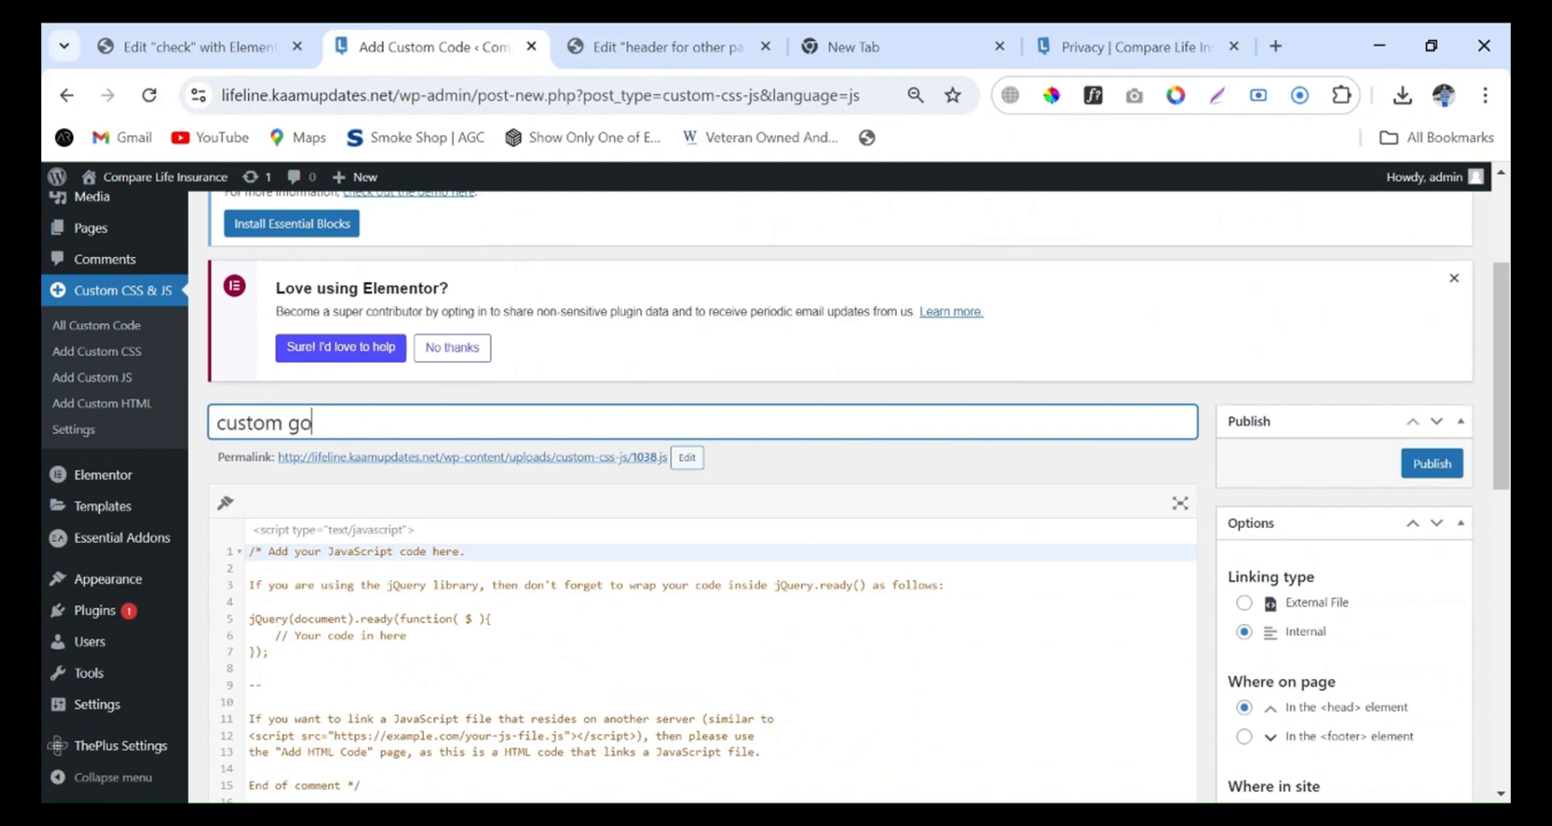
{"action": "type", "text": " back function"}
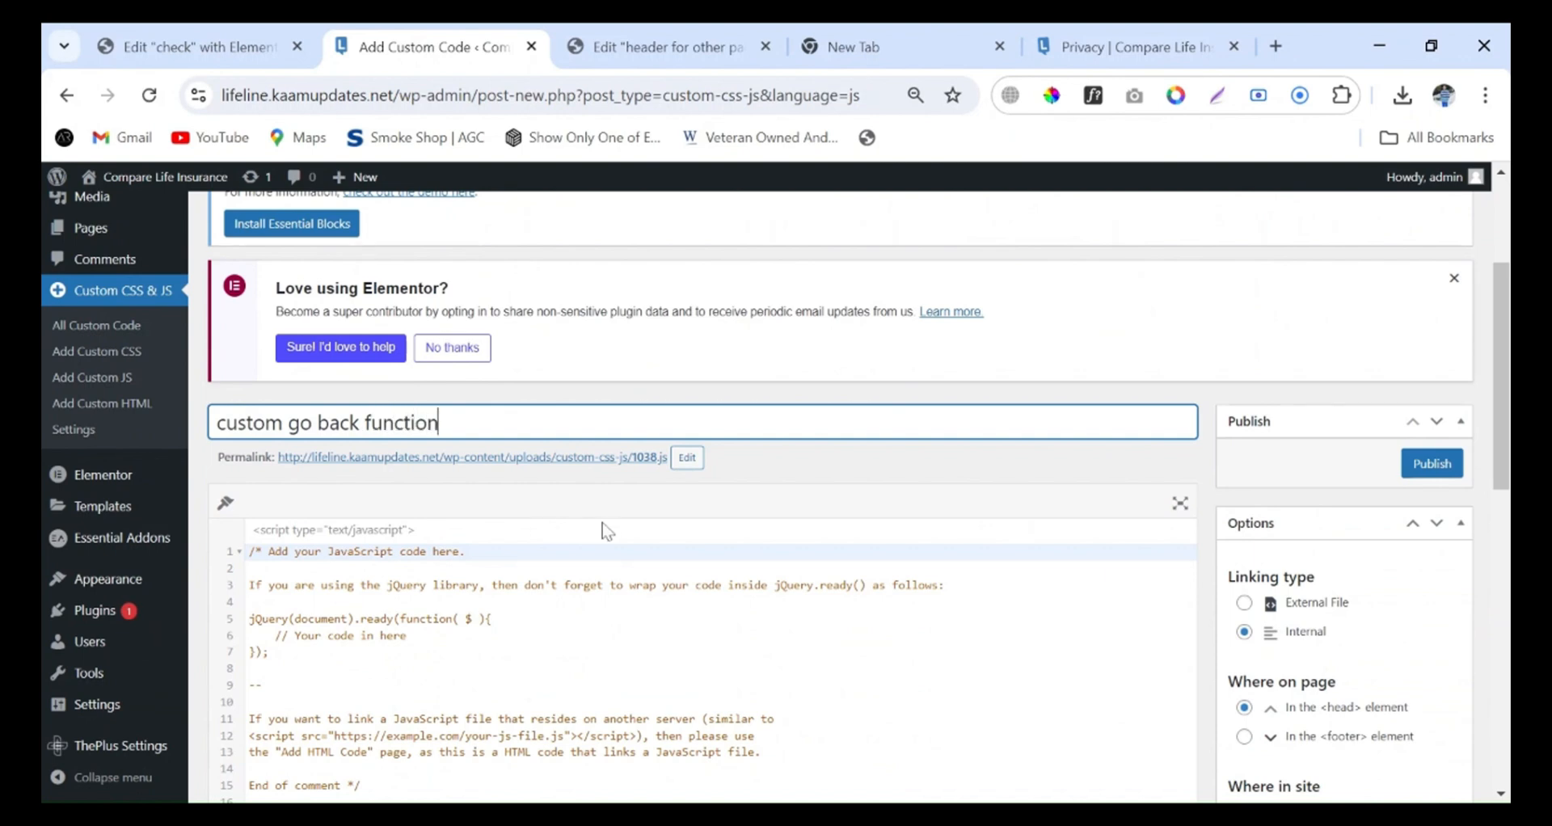
{"action": "scroll", "coordinate": [1180, 517], "scroll_direction": "down", "scroll_amount": 4}
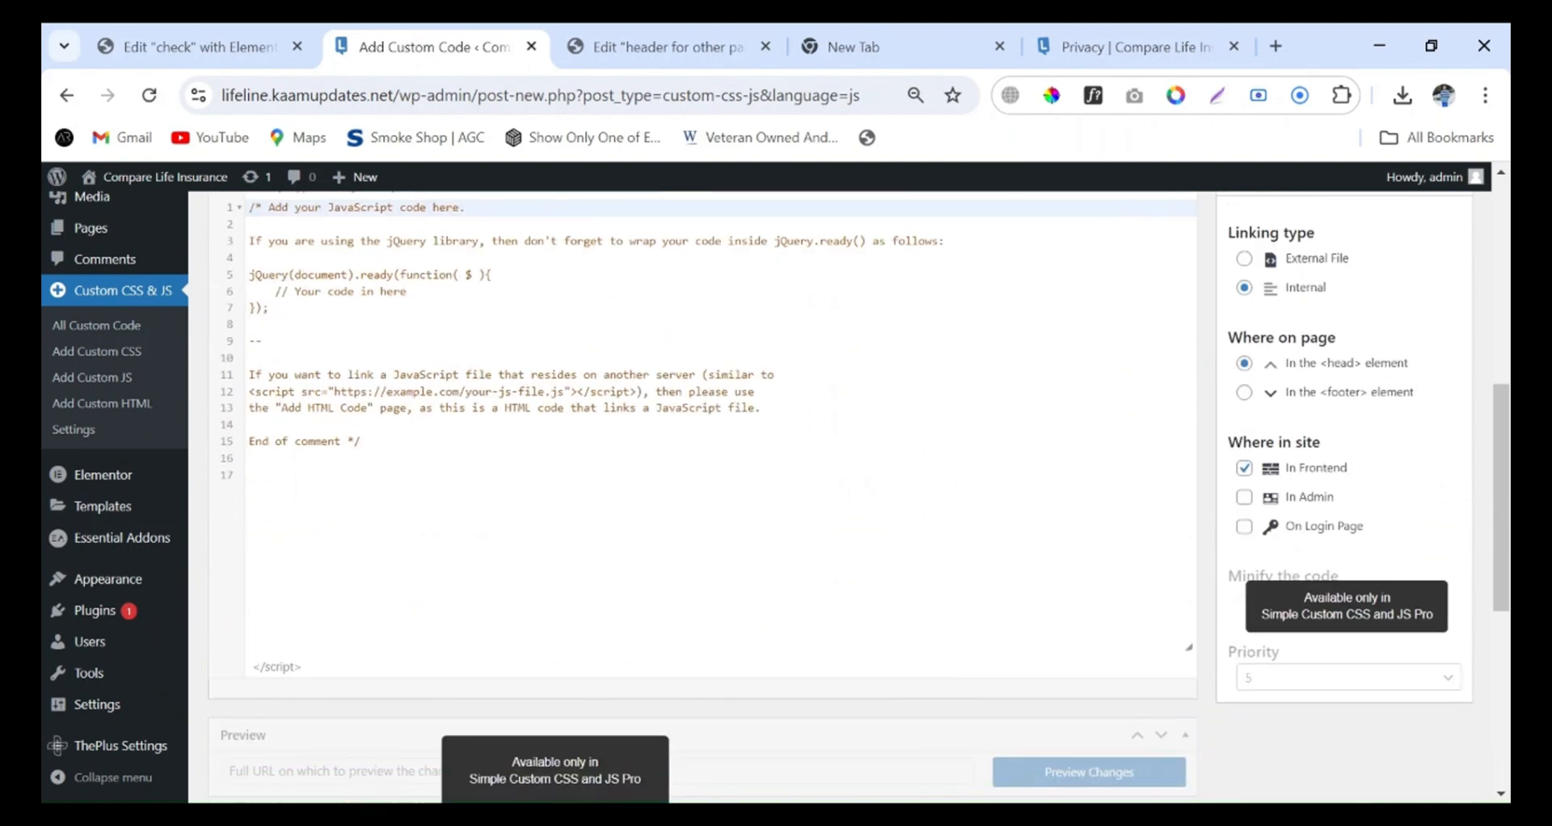
{"action": "scroll", "coordinate": [1121, 522], "scroll_direction": "up", "scroll_amount": 3}
Copy the jQuery go-back script shown on the "check" page and paste it below the end-of-comment line in the custom JS code
{"action": "left_click", "coordinate": [188, 29]}
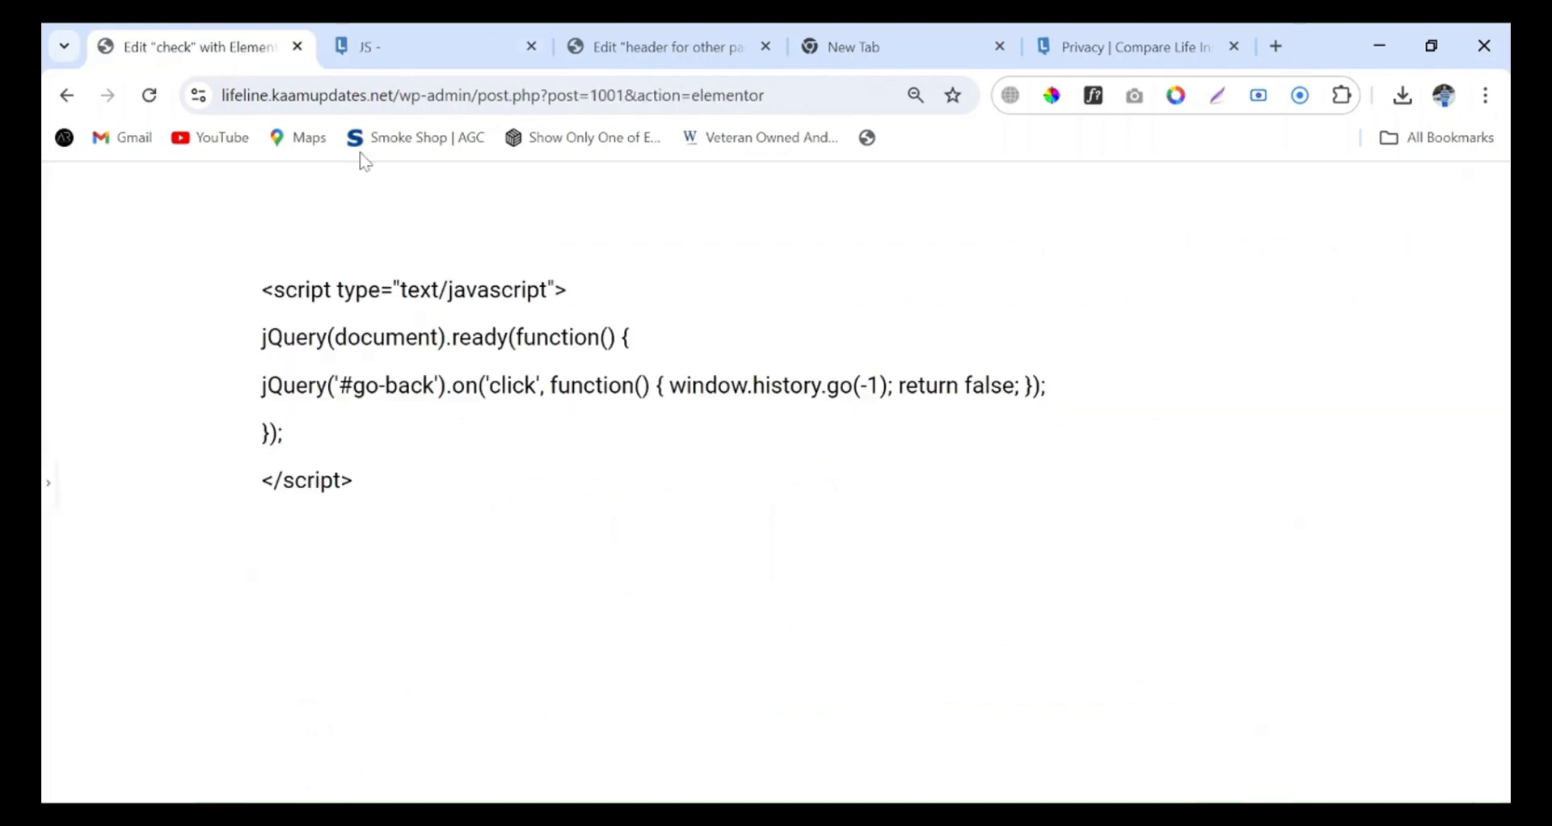
{"action": "left_click", "coordinate": [380, 46]}
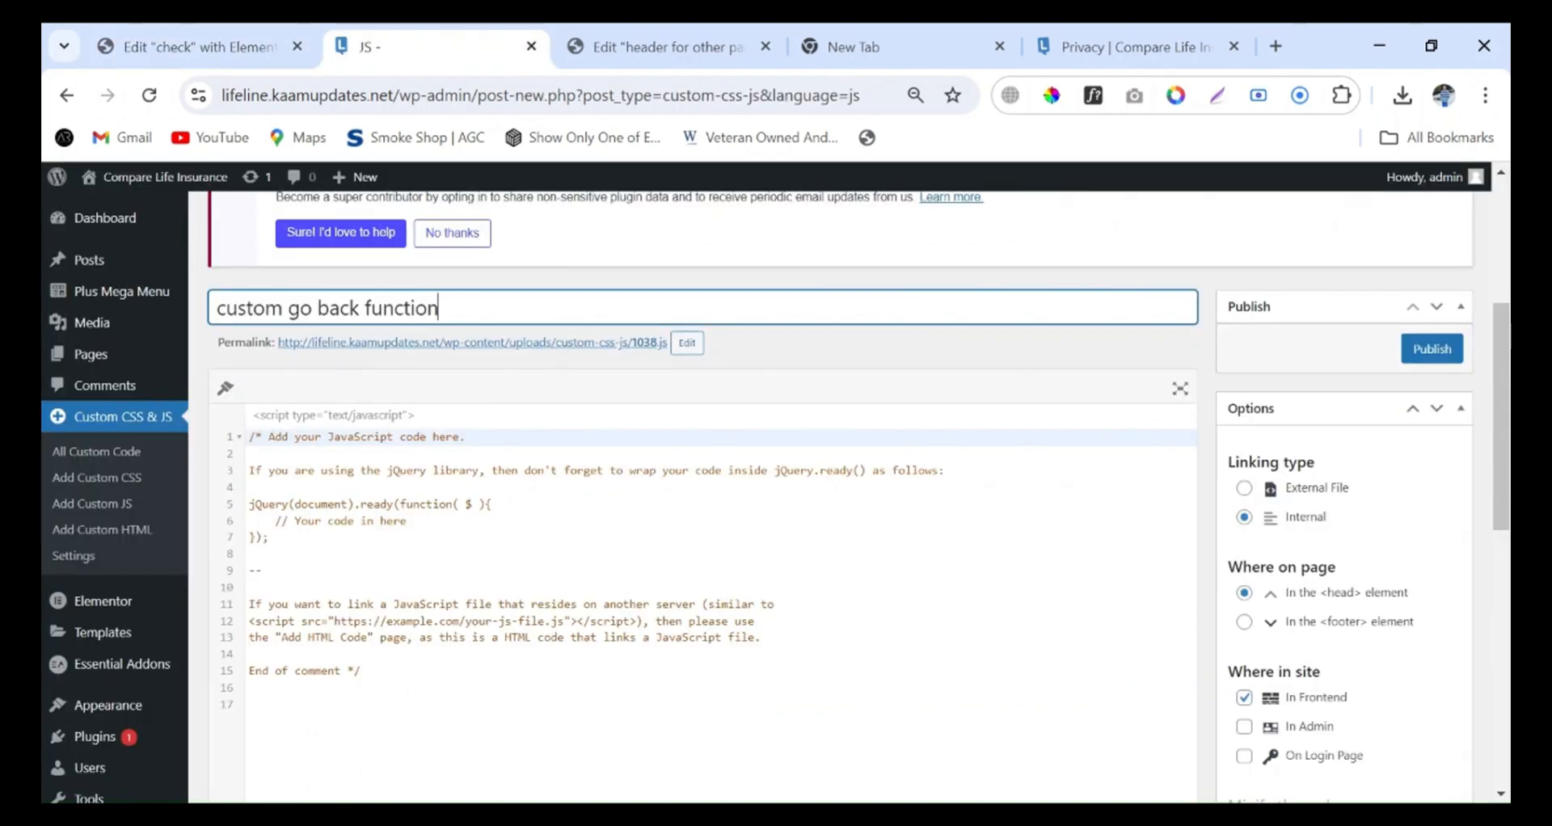
{"action": "left_click", "coordinate": [190, 47]}
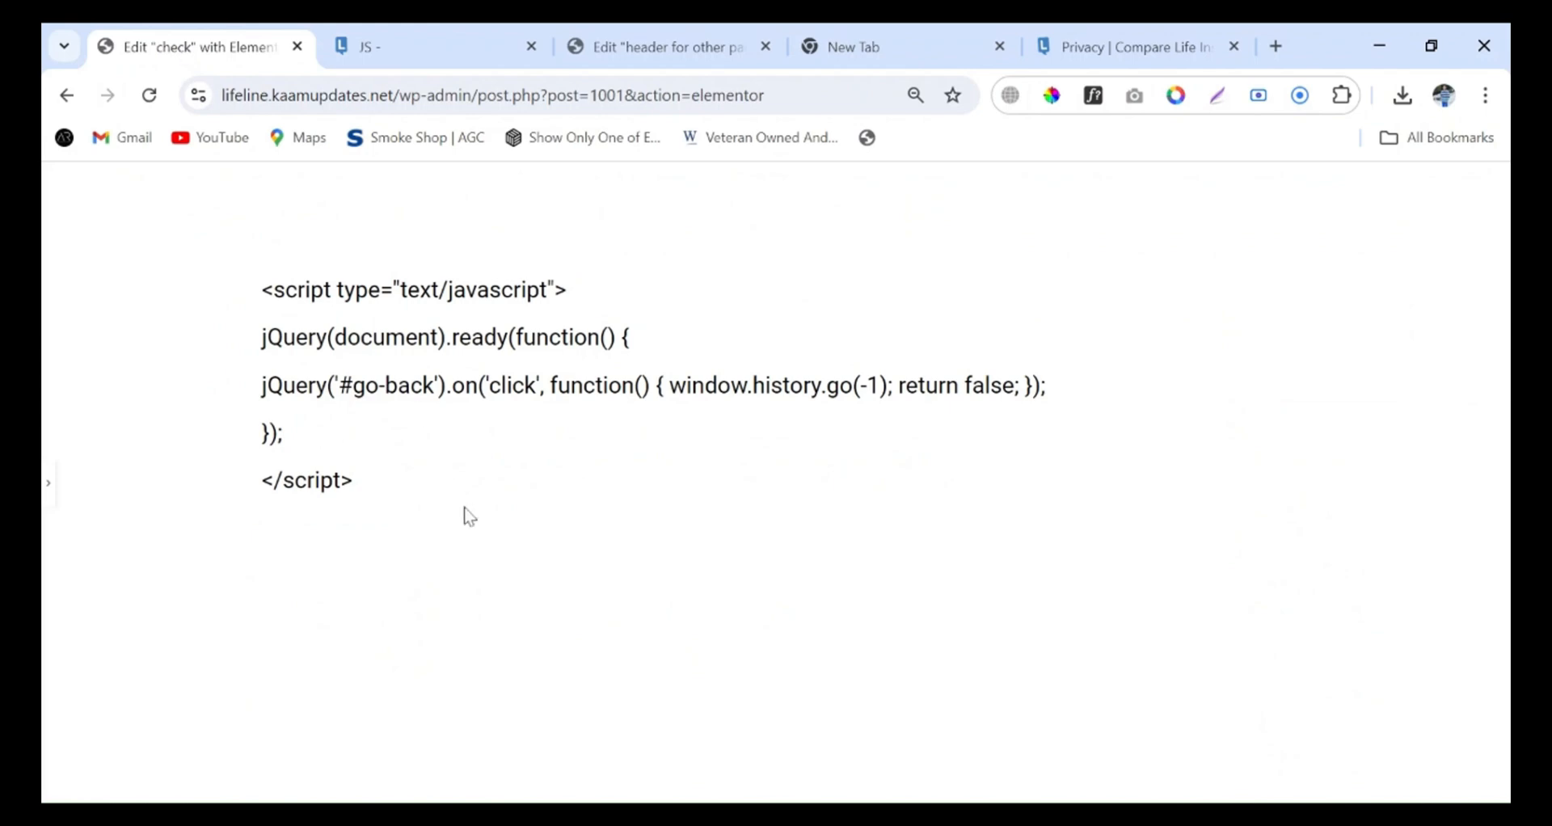
{"action": "key", "text": "ctrl+a"}
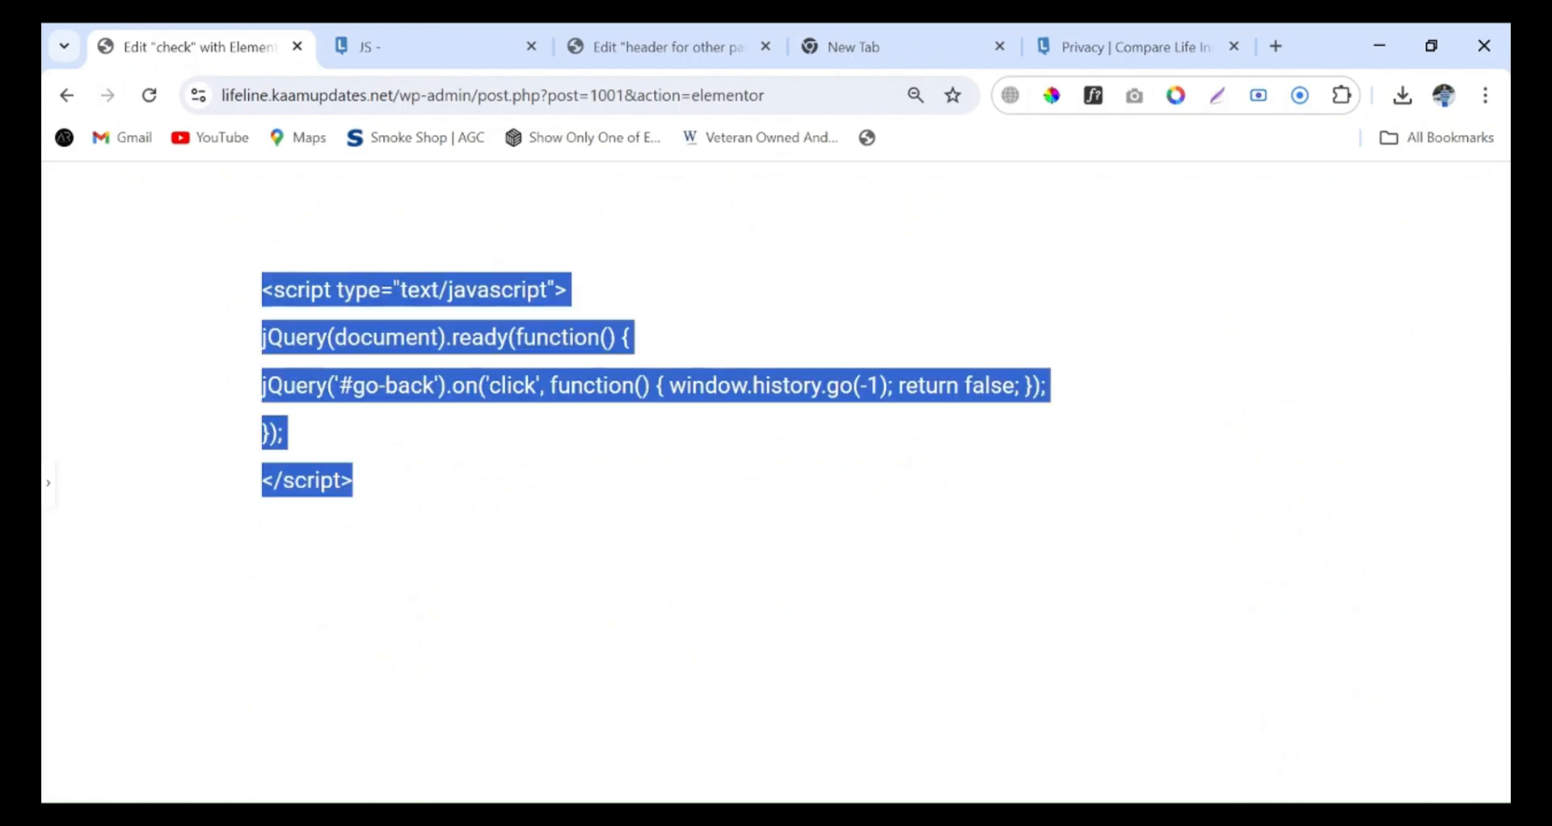
{"action": "key", "text": "ctrl+c"}
{"action": "left_click", "coordinate": [902, 812]}
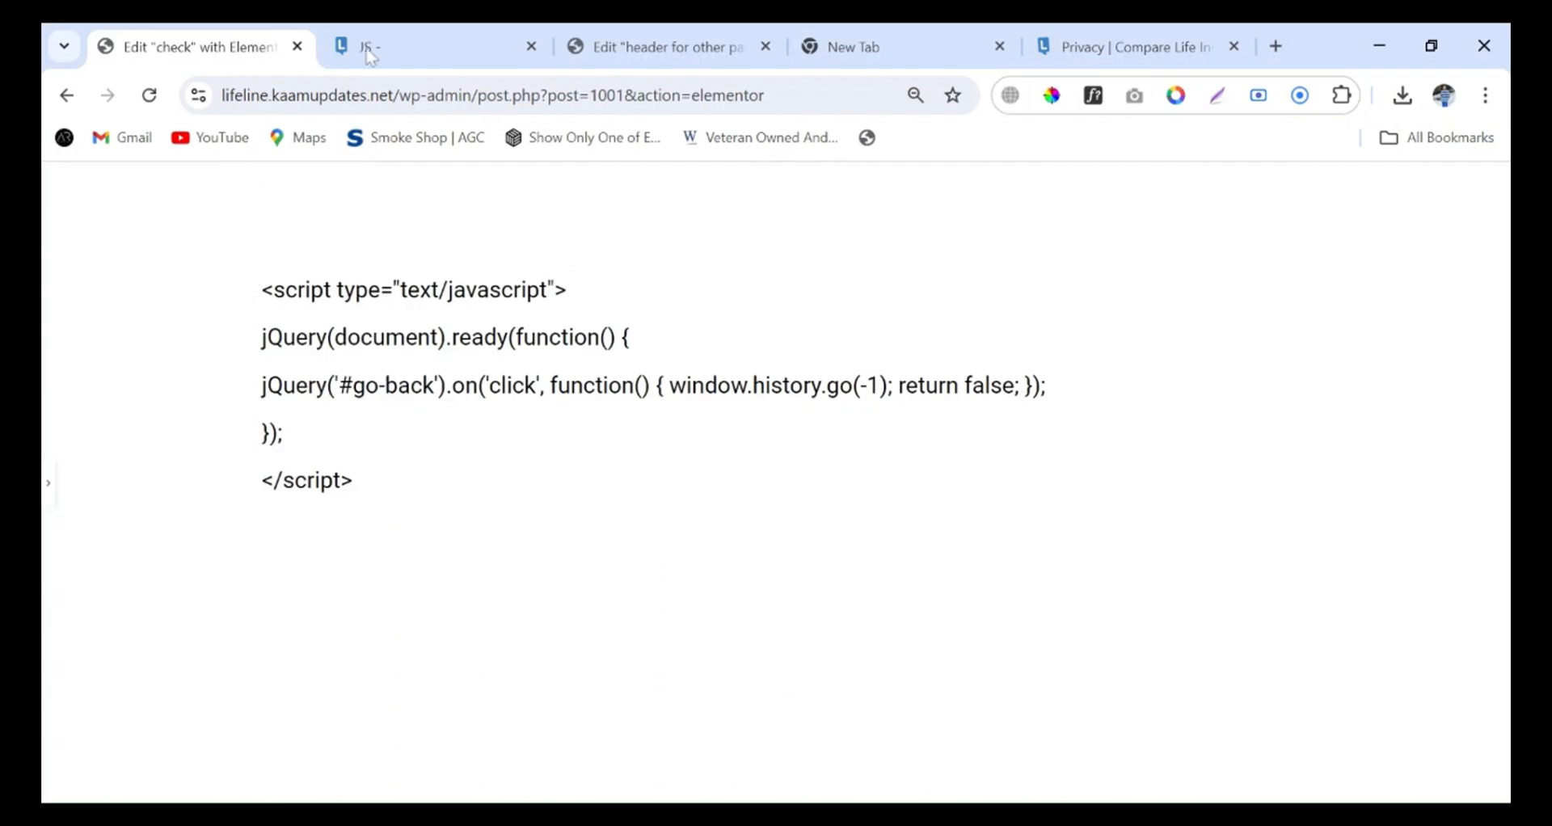
{"action": "left_click", "coordinate": [622, 49]}
{"action": "left_click", "coordinate": [406, 56]}
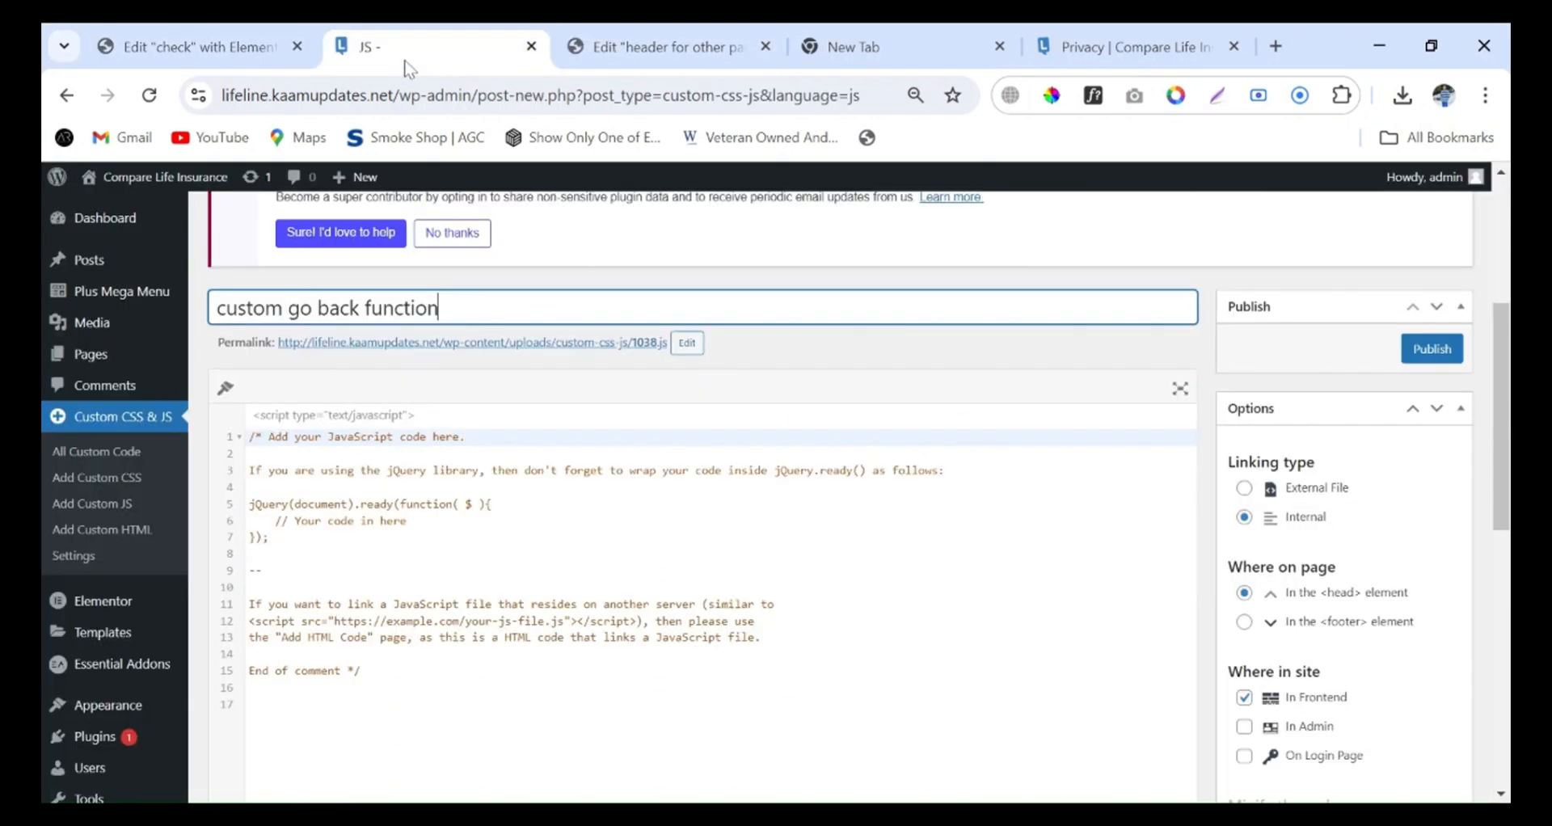
{"action": "scroll", "coordinate": [452, 518], "scroll_direction": "down", "scroll_amount": 3}
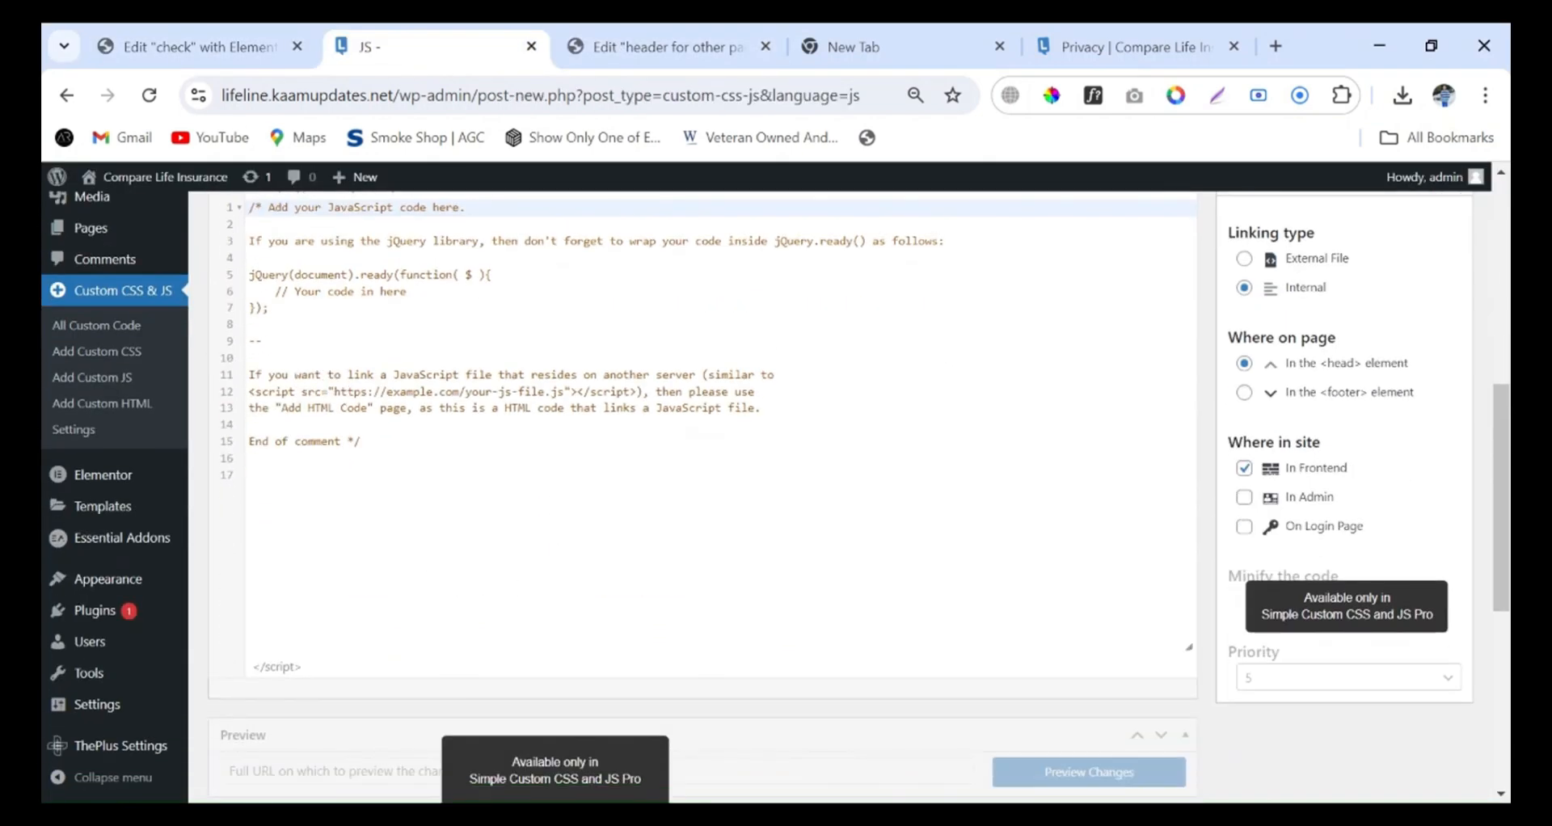
{"action": "left_click", "coordinate": [517, 476]}
{"action": "key", "text": "Return"}
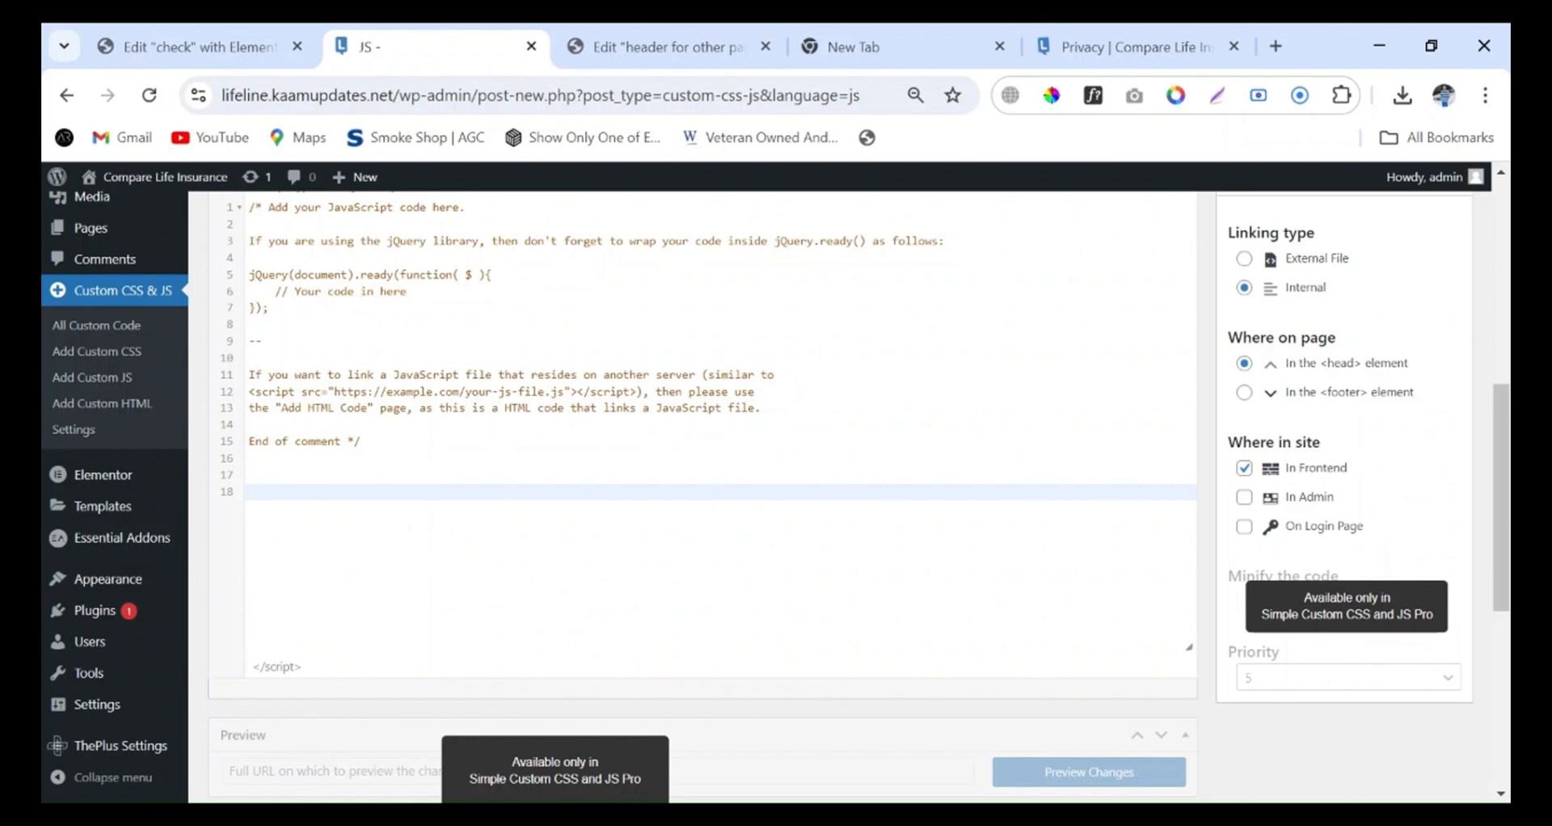
{"action": "key", "text": "ctrl+v"}
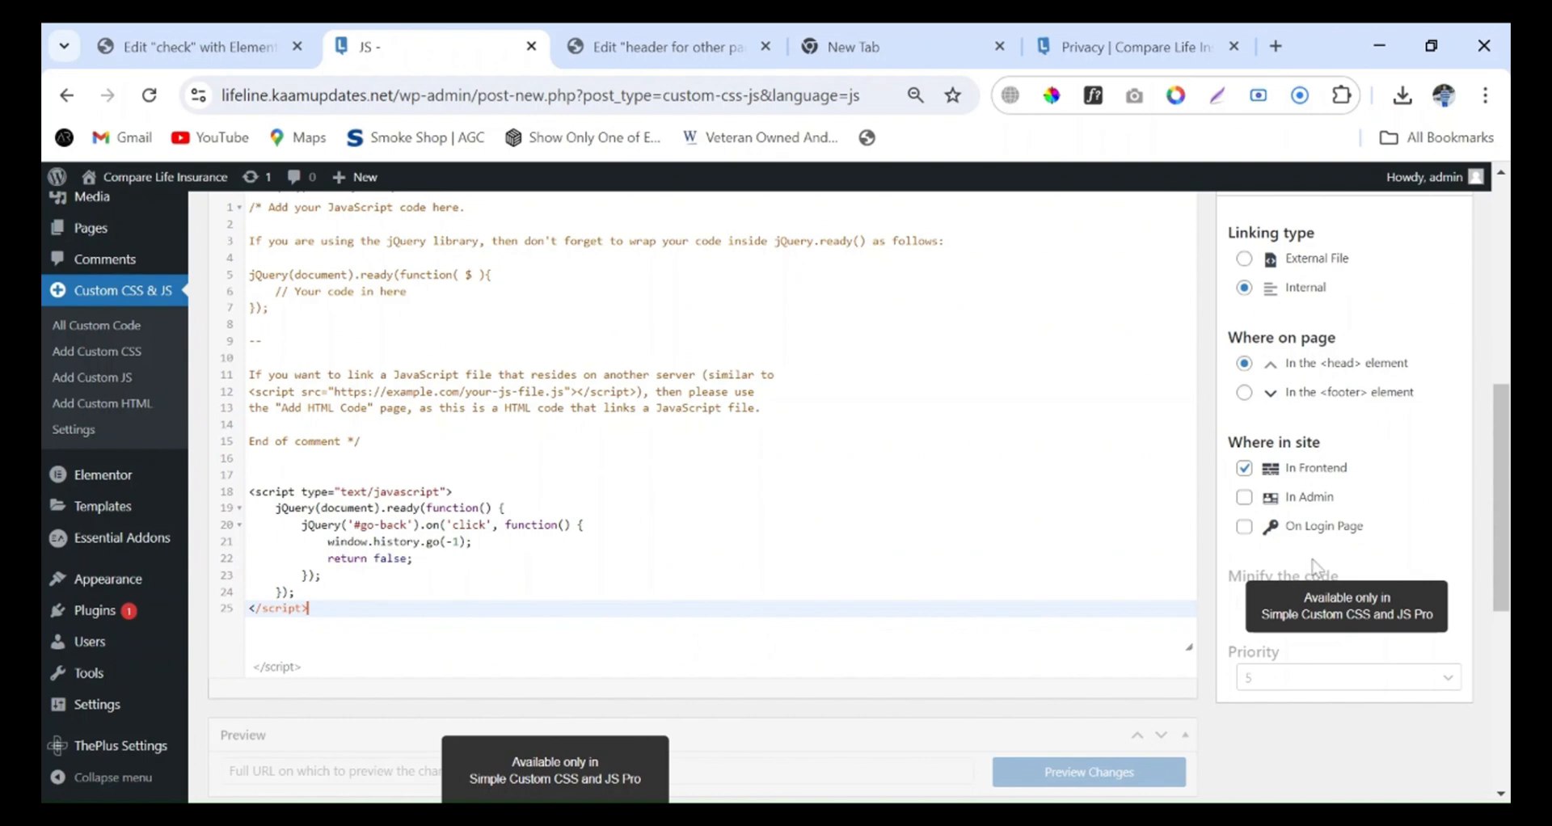
Set the custom code to load in the <footer> element and publish it
{"action": "scroll", "coordinate": [775, 497], "scroll_direction": "up", "scroll_amount": 2}
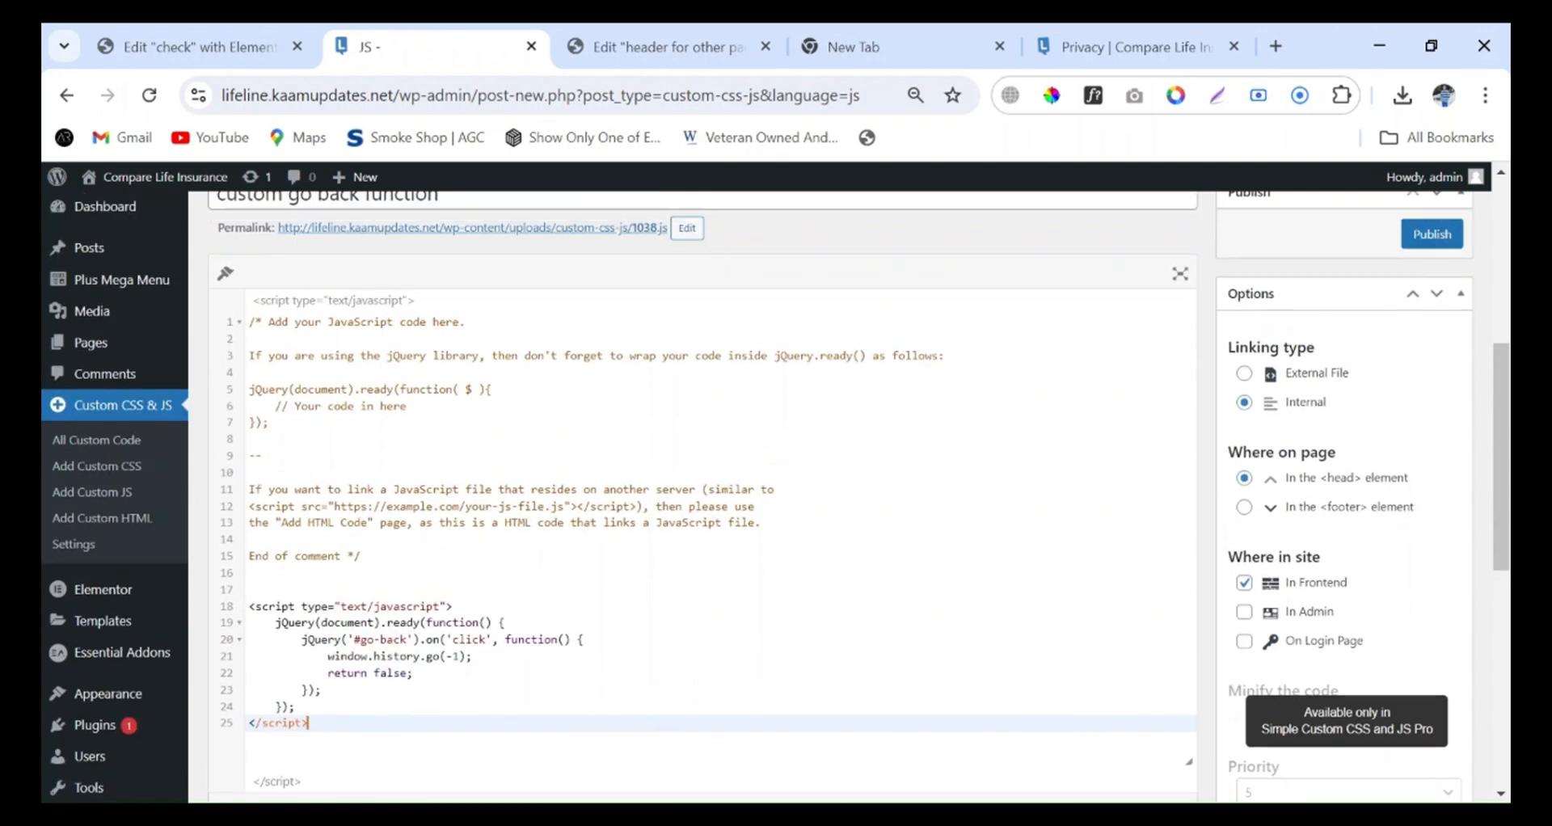
{"action": "scroll", "coordinate": [1255, 417], "scroll_direction": "down", "scroll_amount": 2}
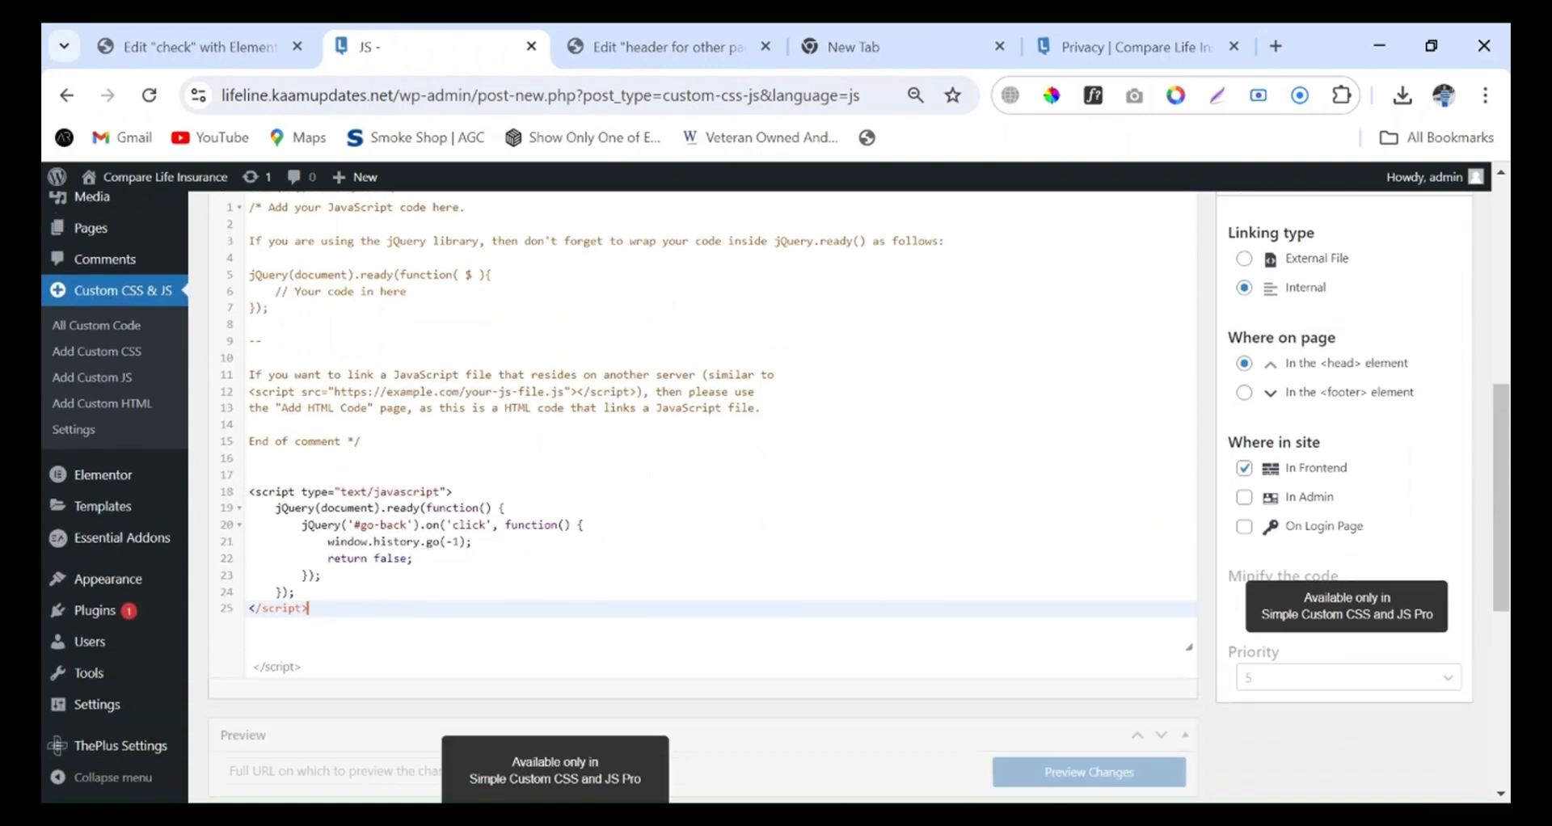
{"action": "left_click", "coordinate": [1243, 392]}
{"action": "scroll", "coordinate": [1293, 428], "scroll_direction": "up", "scroll_amount": 6}
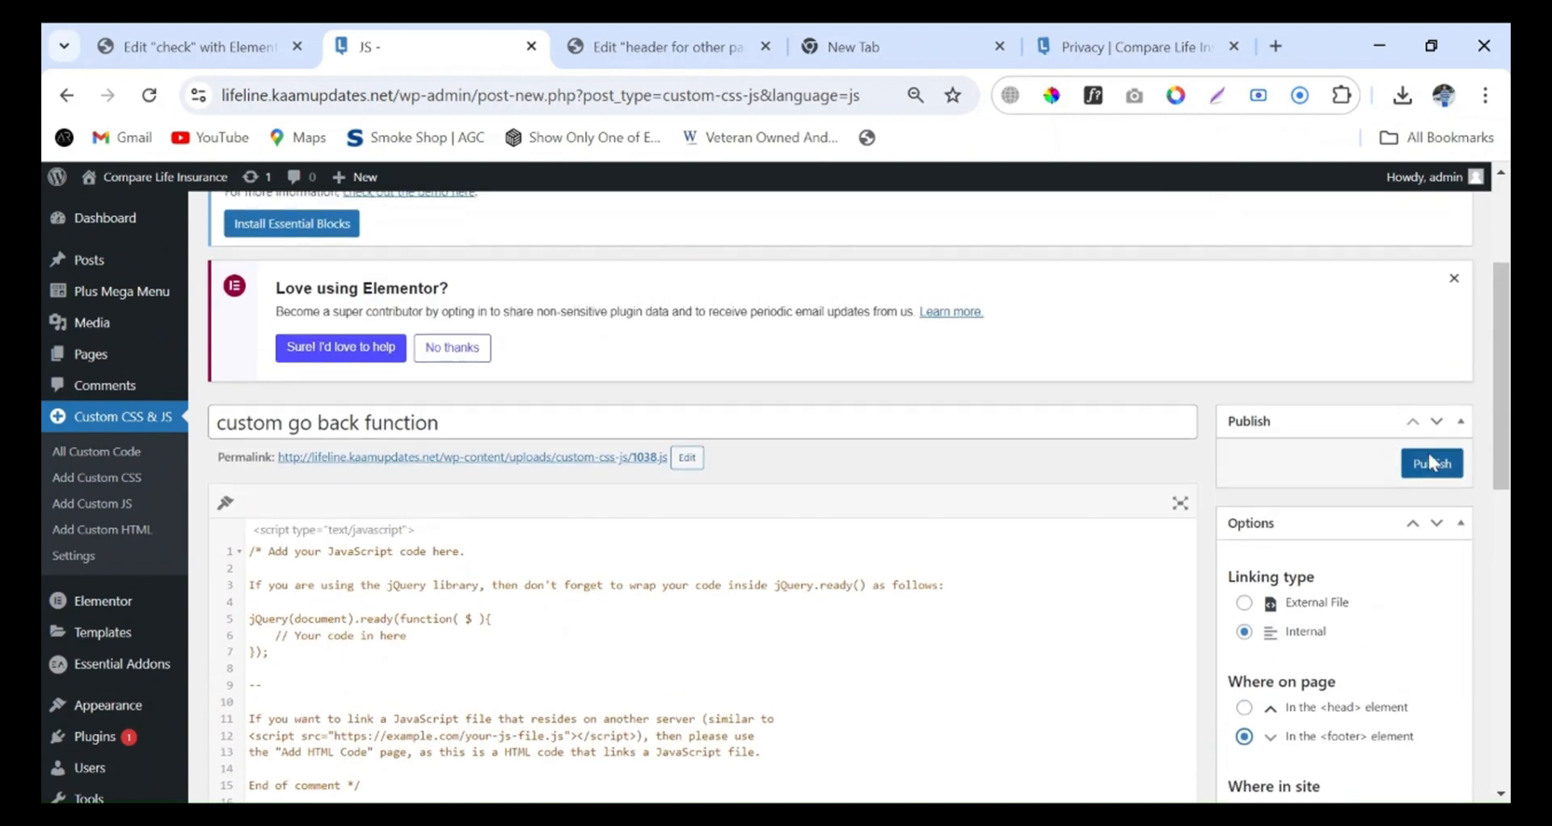
{"action": "left_click", "coordinate": [1428, 457]}
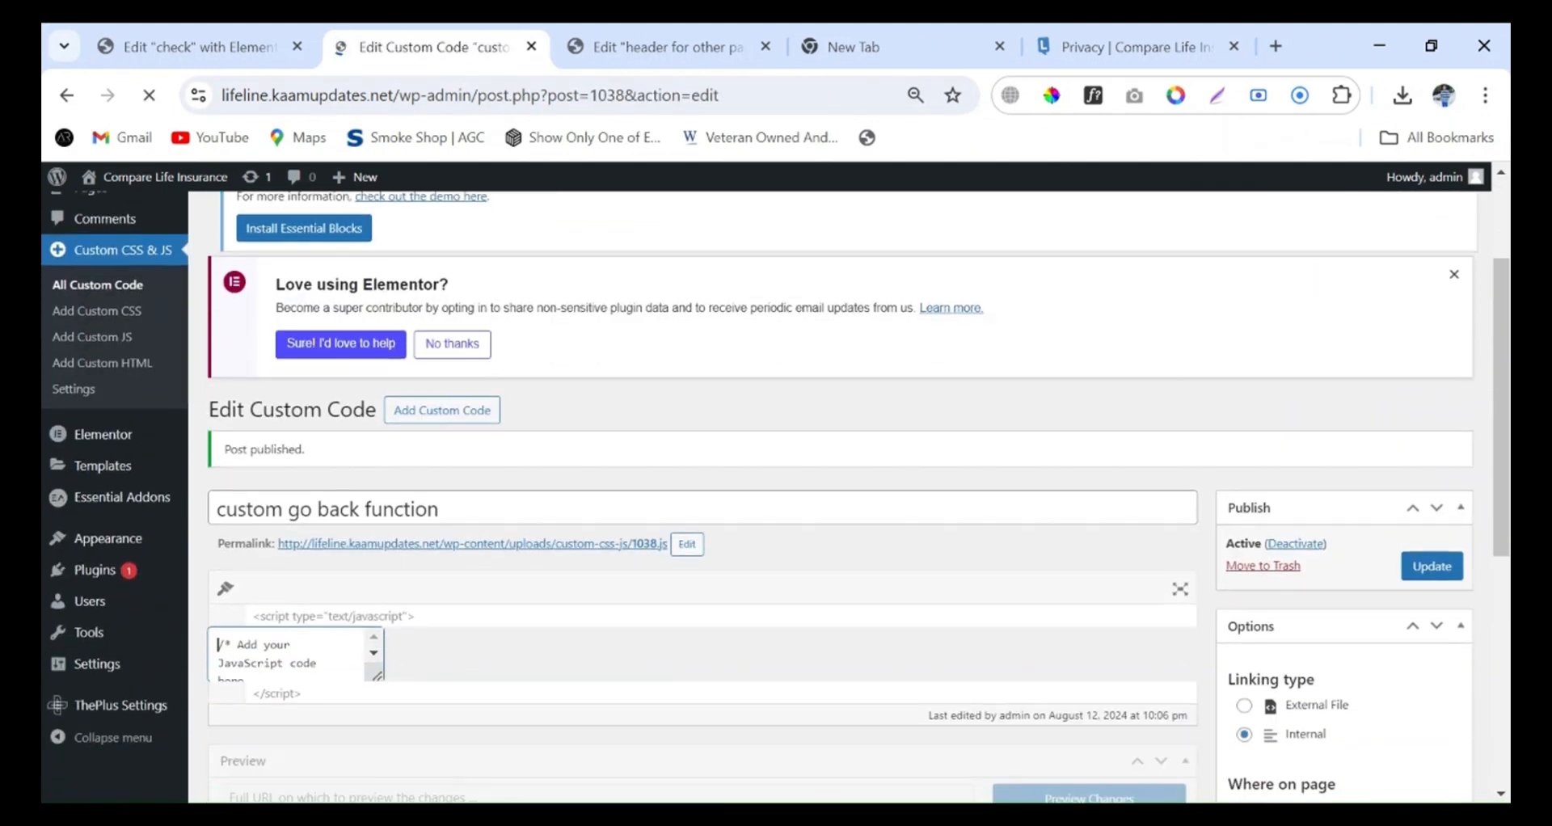
Examine the #go-back selector in the published script alongside the Back button in the "header for other pages" template
{"action": "scroll", "coordinate": [1002, 538], "scroll_direction": "down", "scroll_amount": 2}
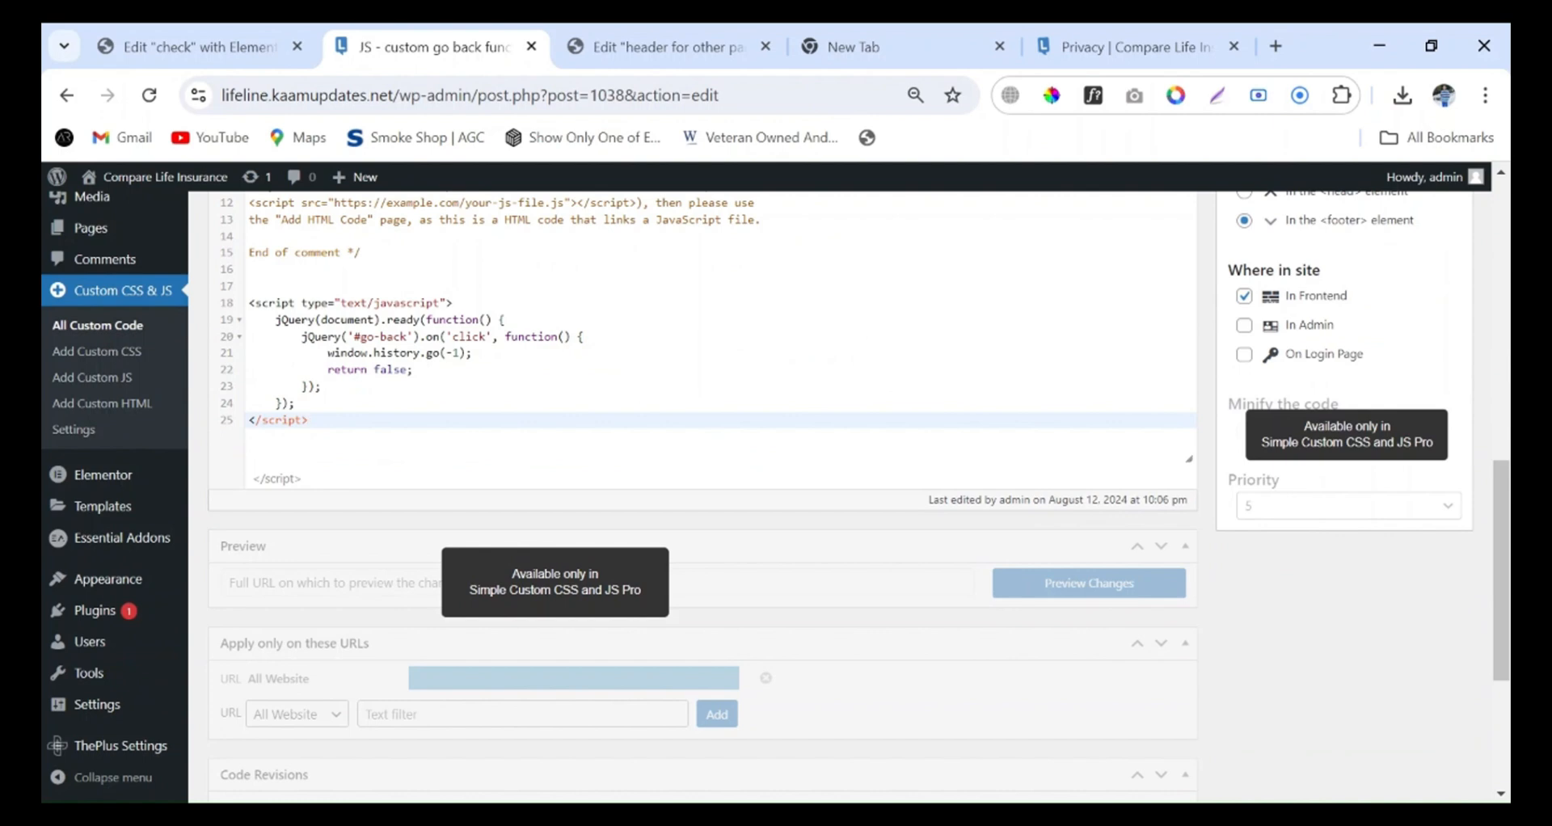
{"action": "left_click_drag", "start_coordinate": [407, 337], "coordinate": [367, 337]}
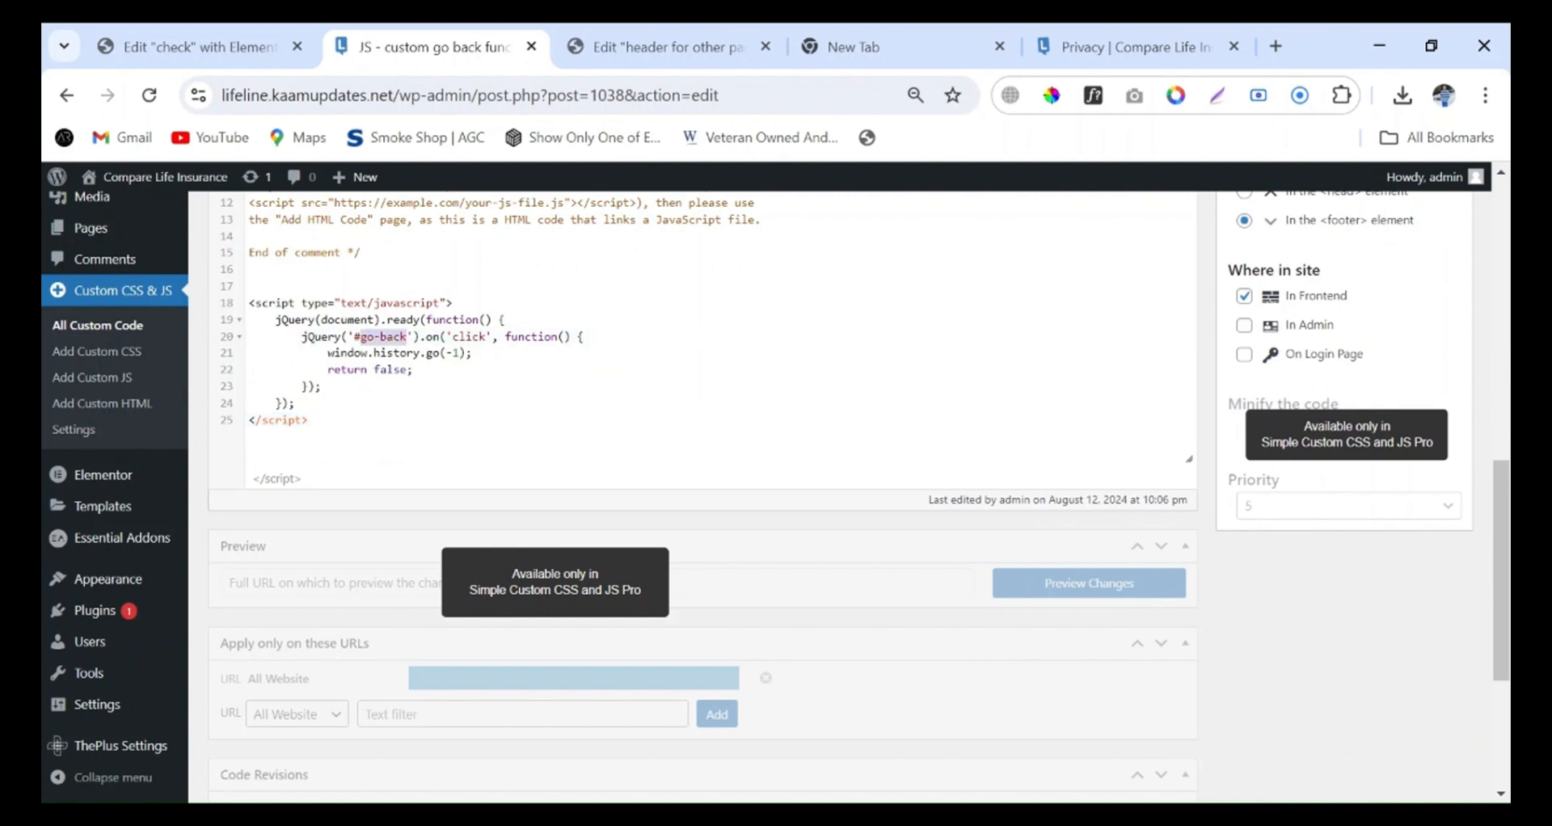
{"action": "left_click", "coordinate": [360, 337]}
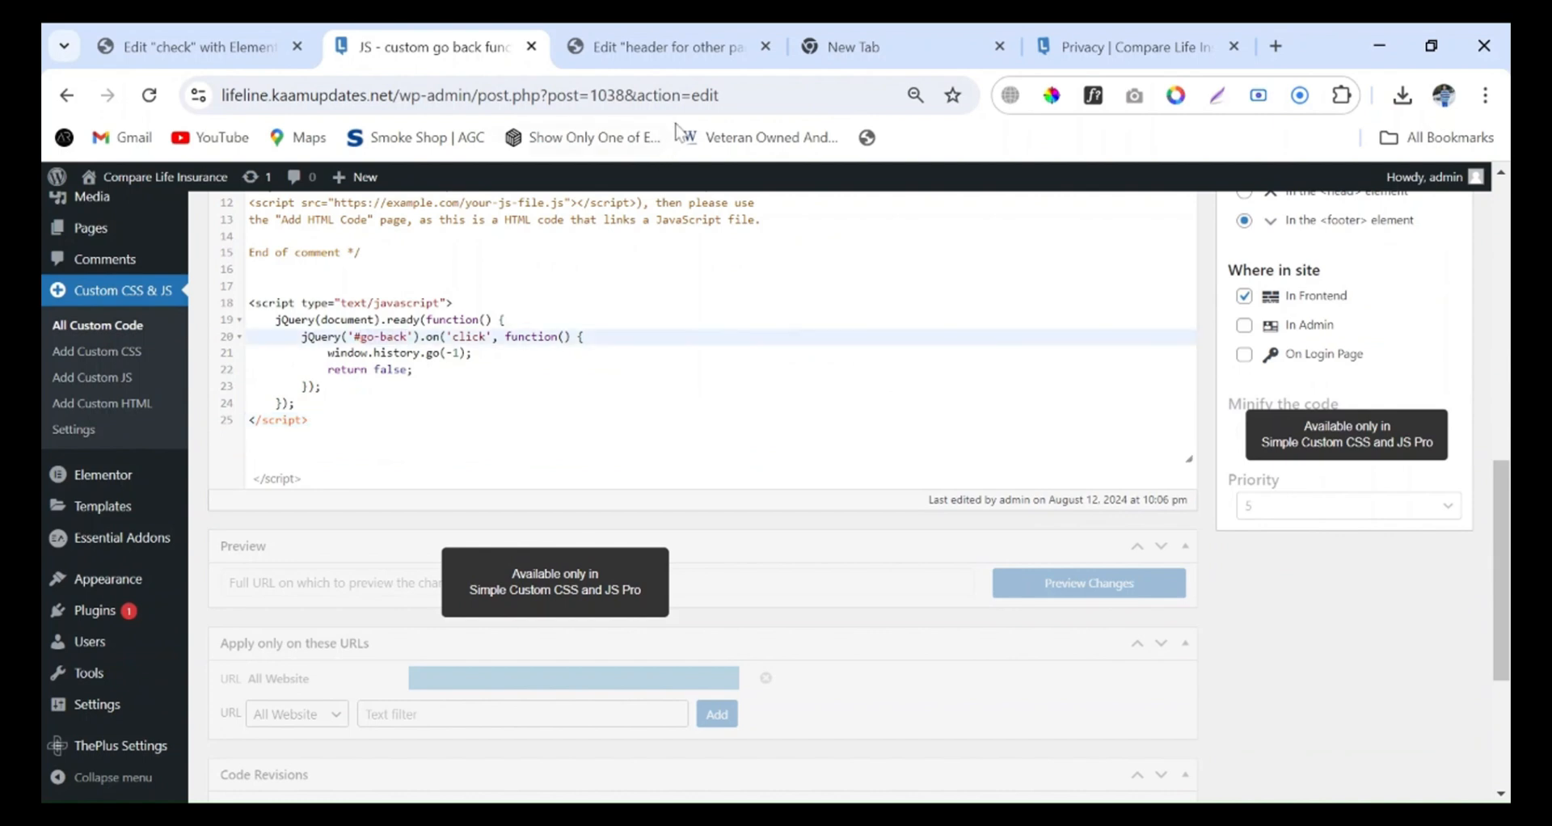
{"action": "left_click", "coordinate": [680, 57]}
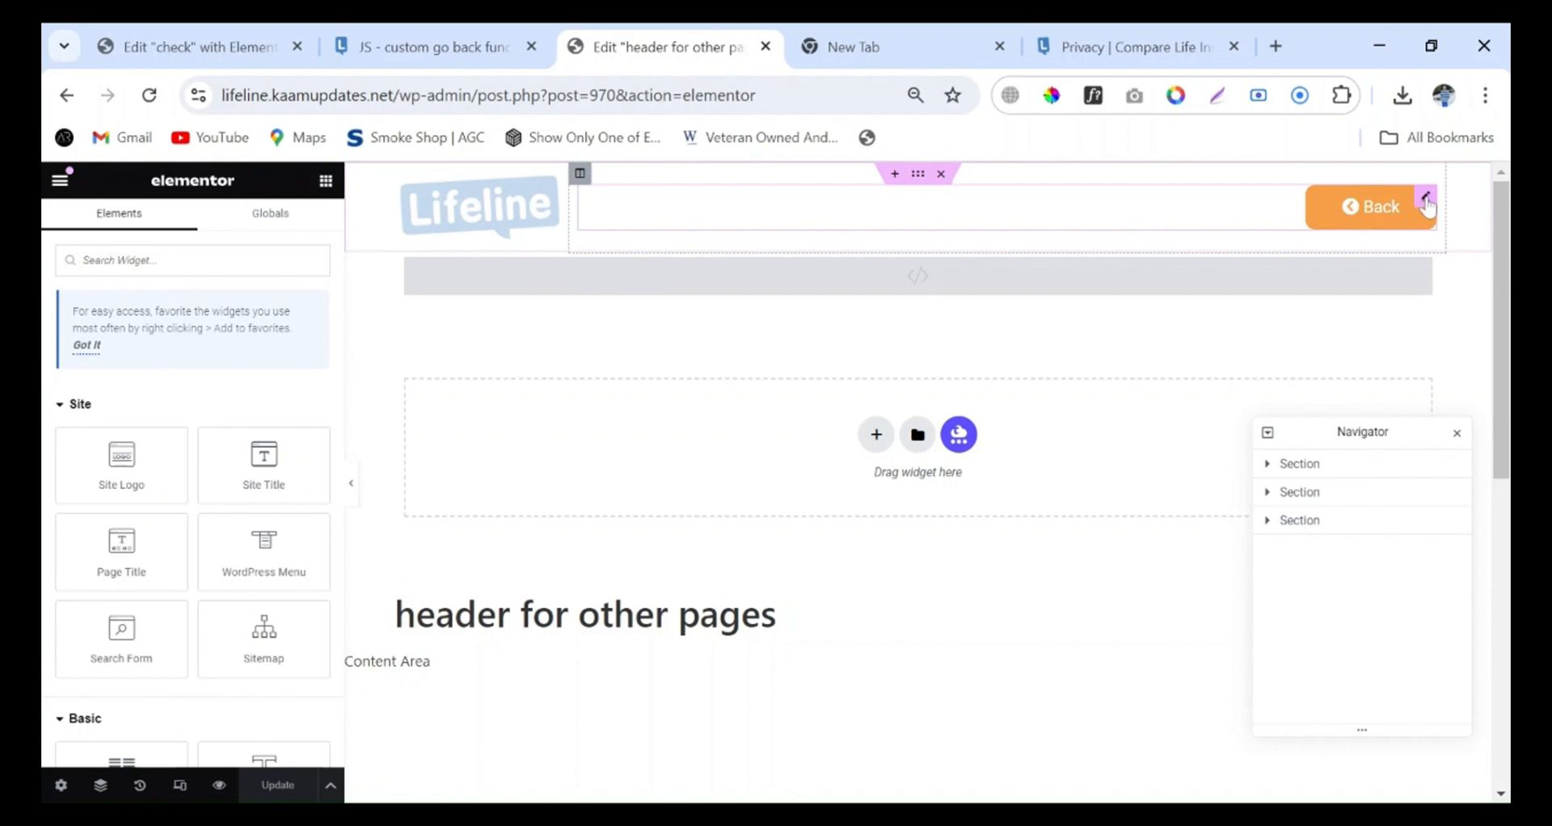
{"action": "left_click", "coordinate": [350, 45]}
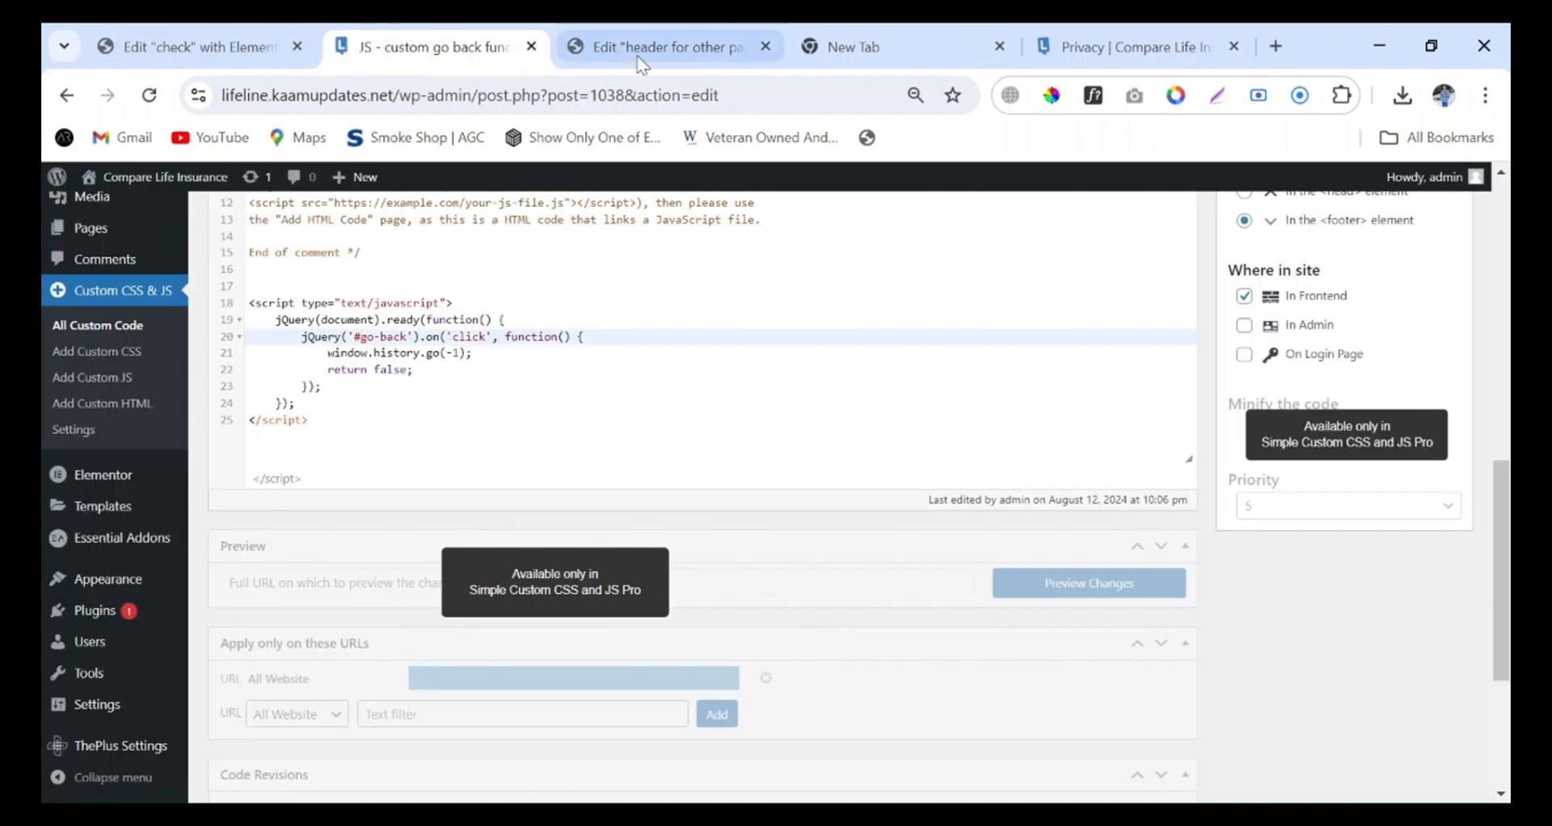
{"action": "left_click", "coordinate": [670, 46]}
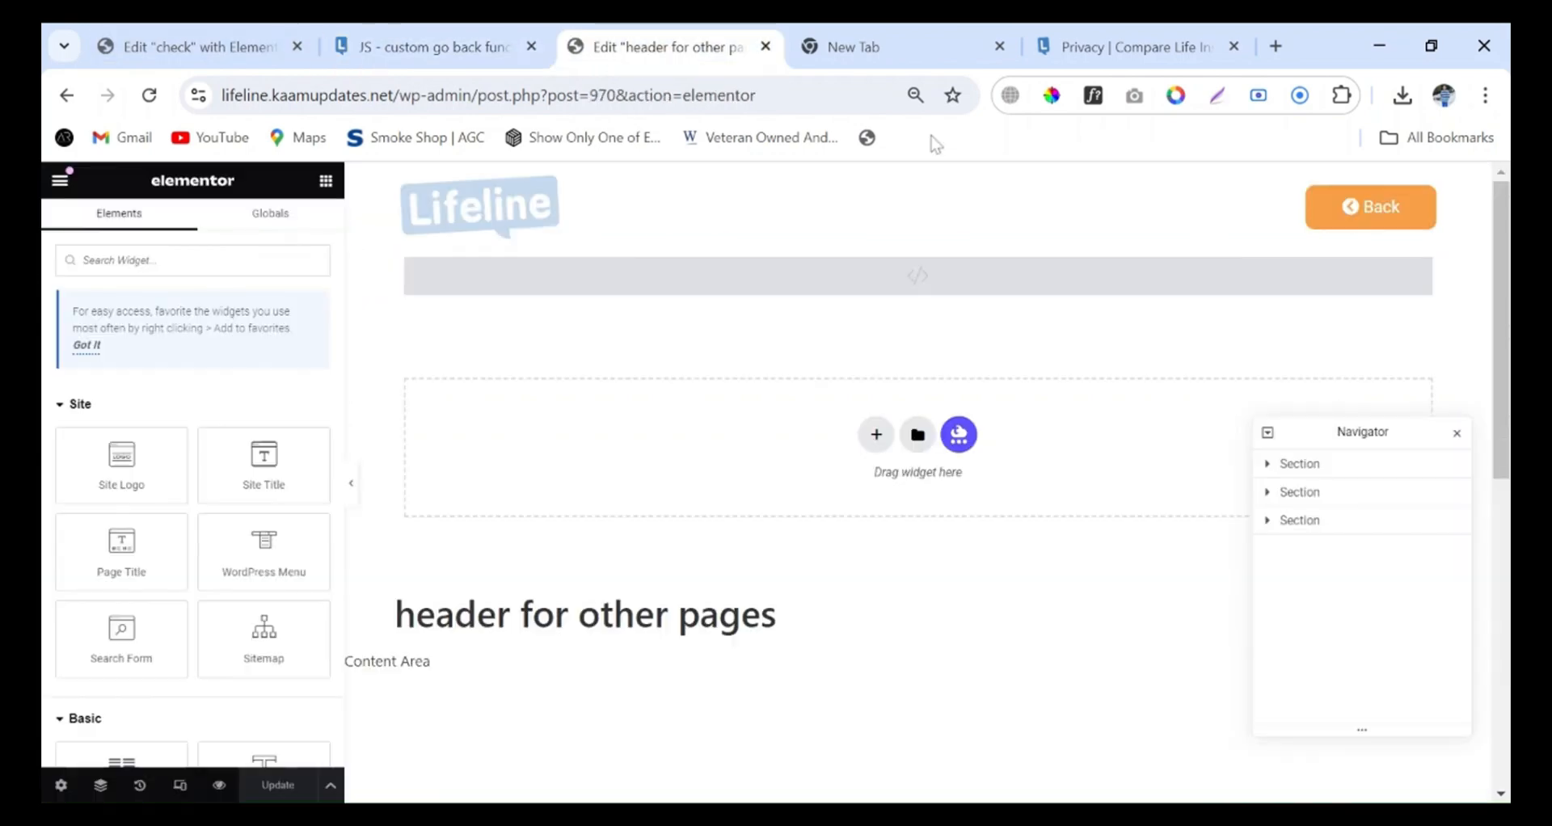
Set the CSS ID of the header template's Back button to go-back, copied from the script's selector without the pound sign
{"action": "left_click", "coordinate": [1430, 205]}
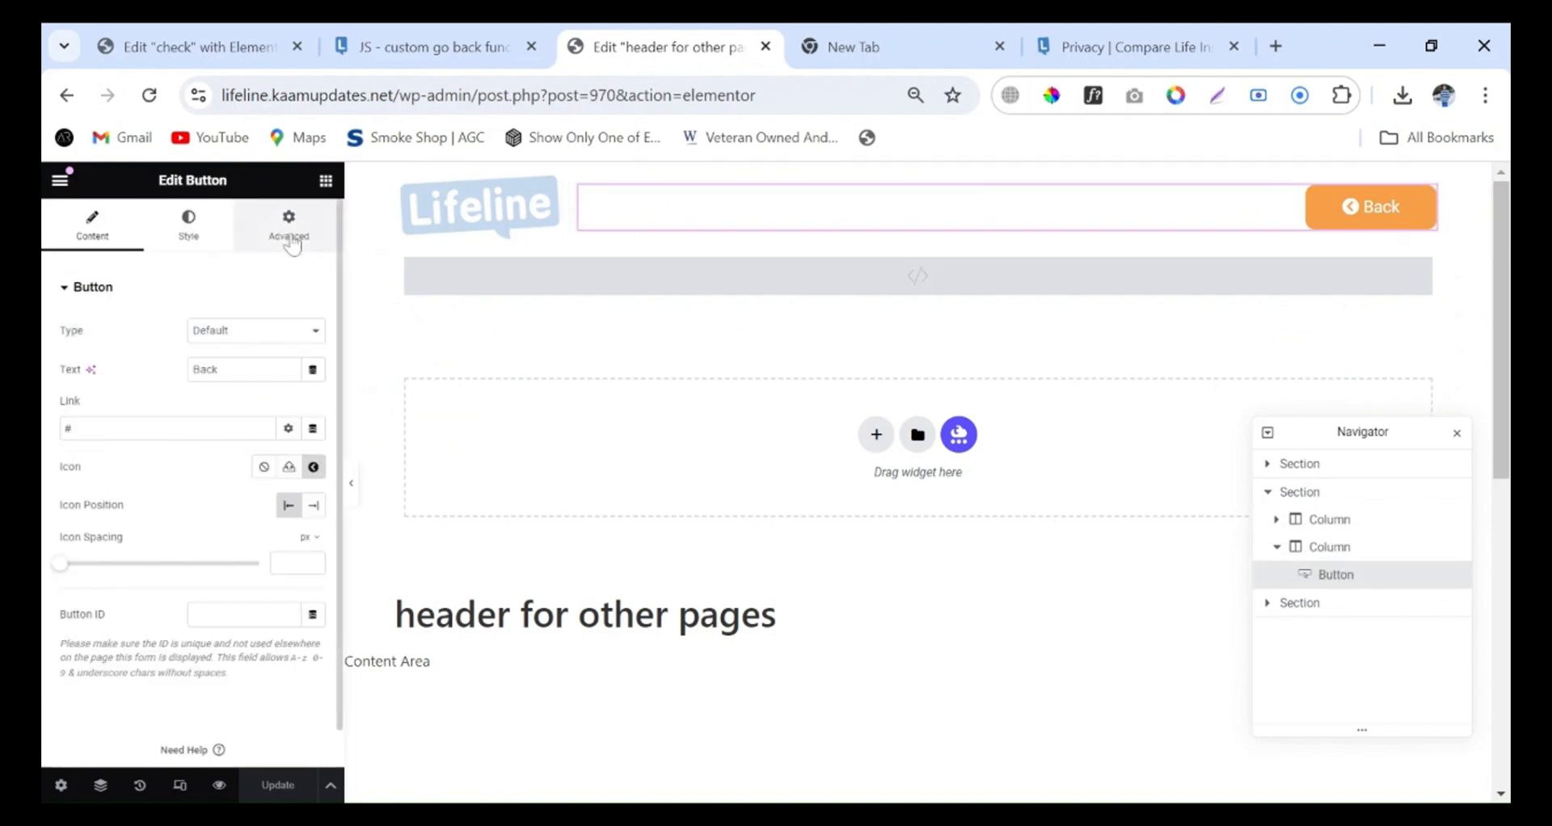
{"action": "left_click", "coordinate": [288, 225]}
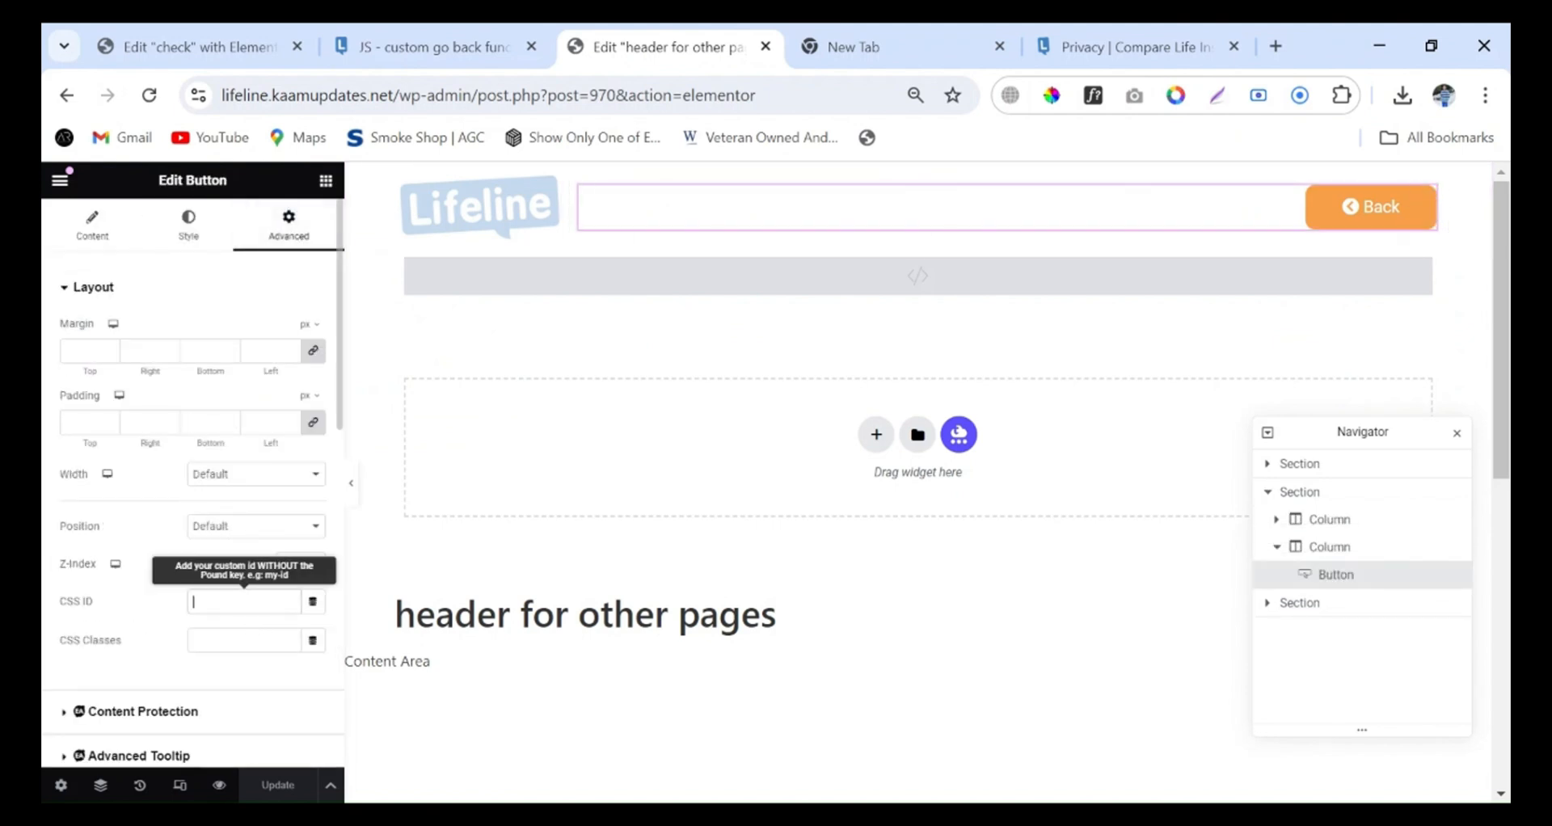
{"action": "left_click", "coordinate": [401, 45]}
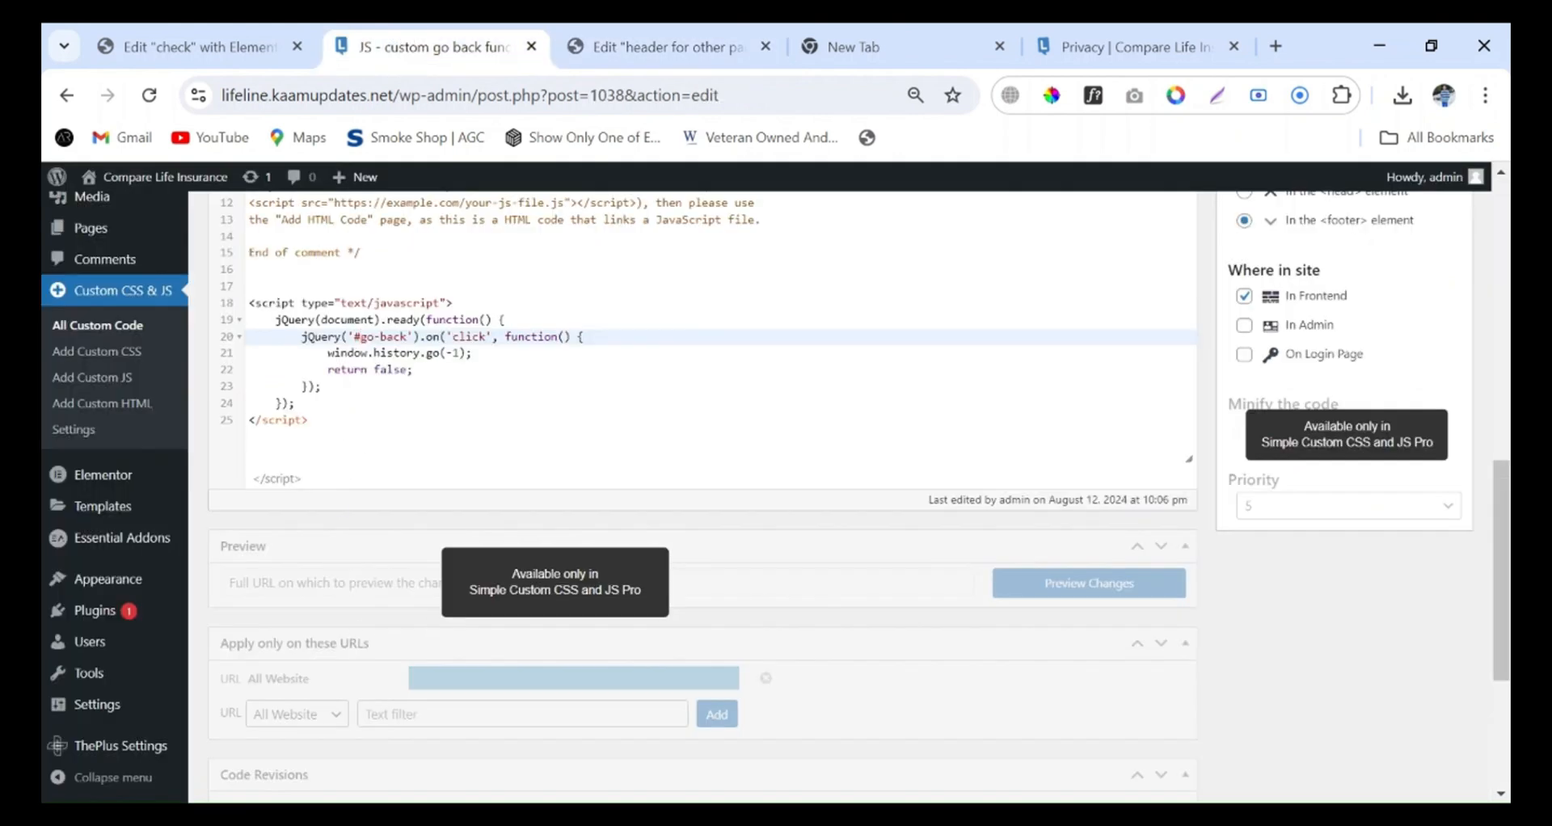
{"action": "left_click_drag", "start_coordinate": [407, 336], "coordinate": [361, 336]}
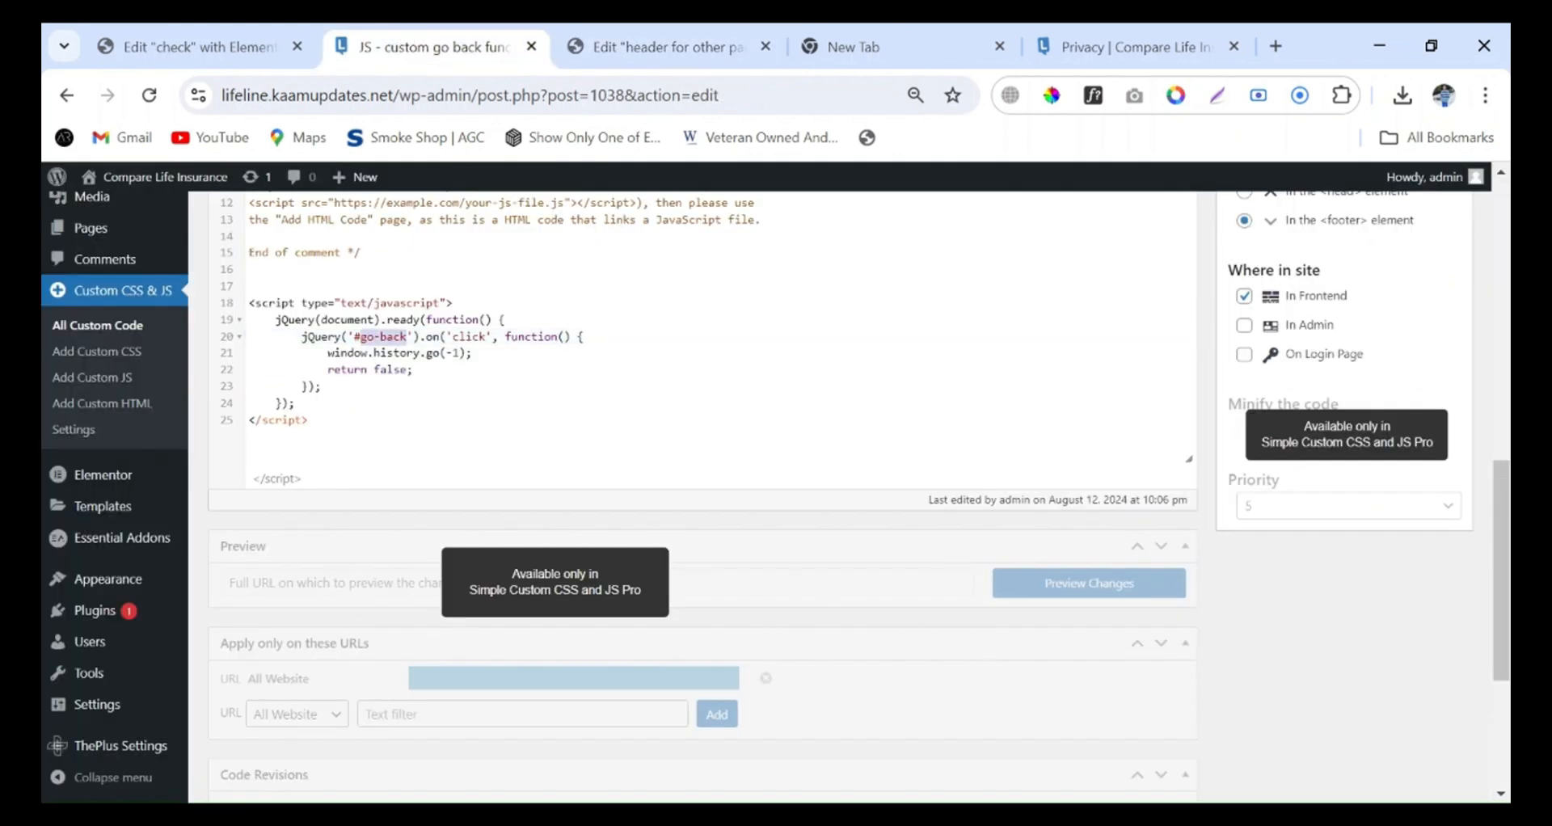
{"action": "left_click", "coordinate": [667, 46]}
{"action": "left_click", "coordinate": [247, 602]}
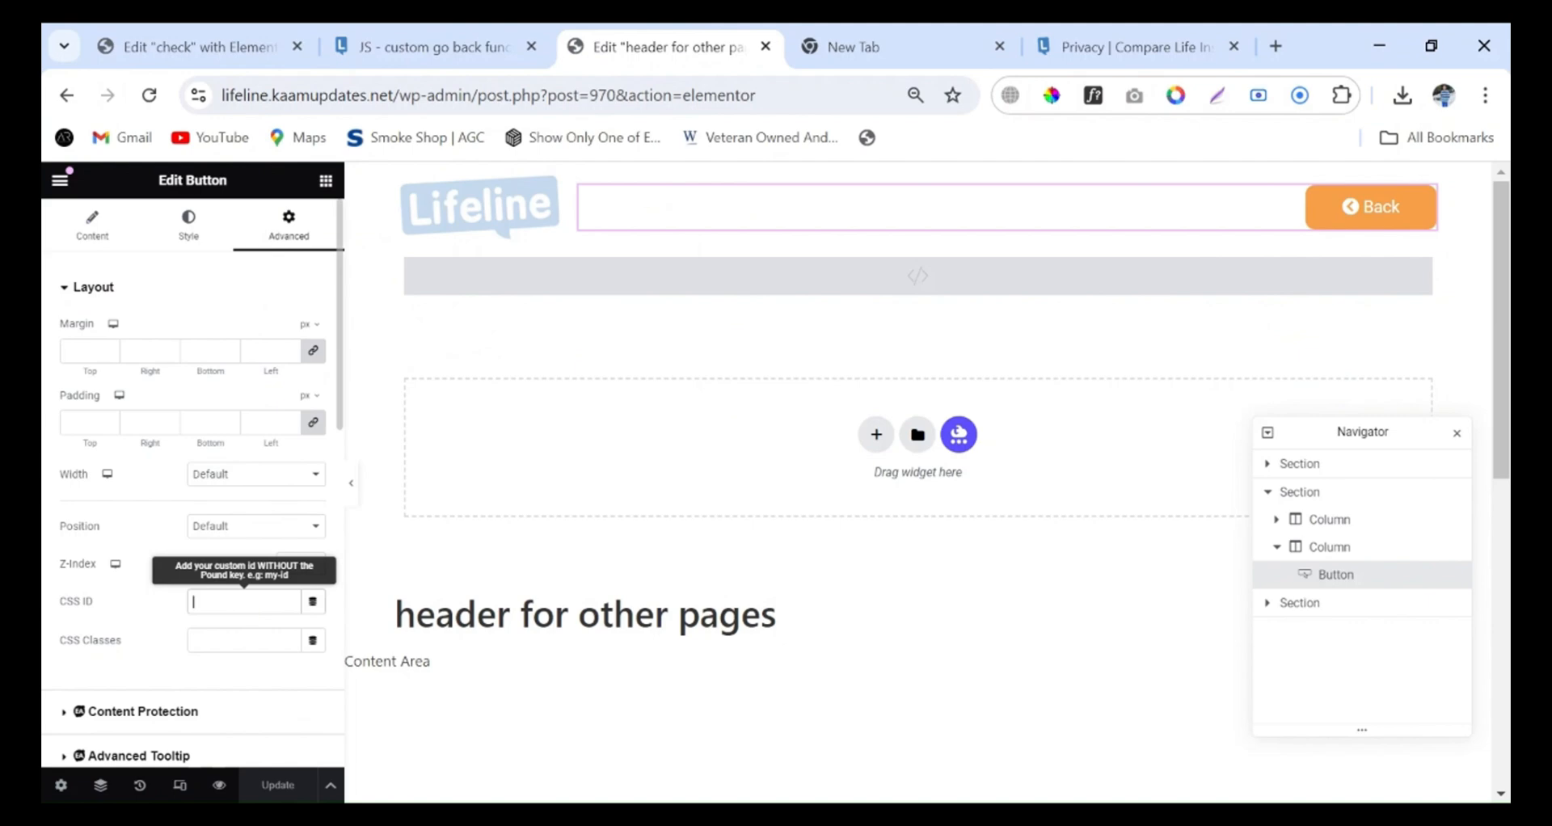
{"action": "key", "text": "ctrl+v"}
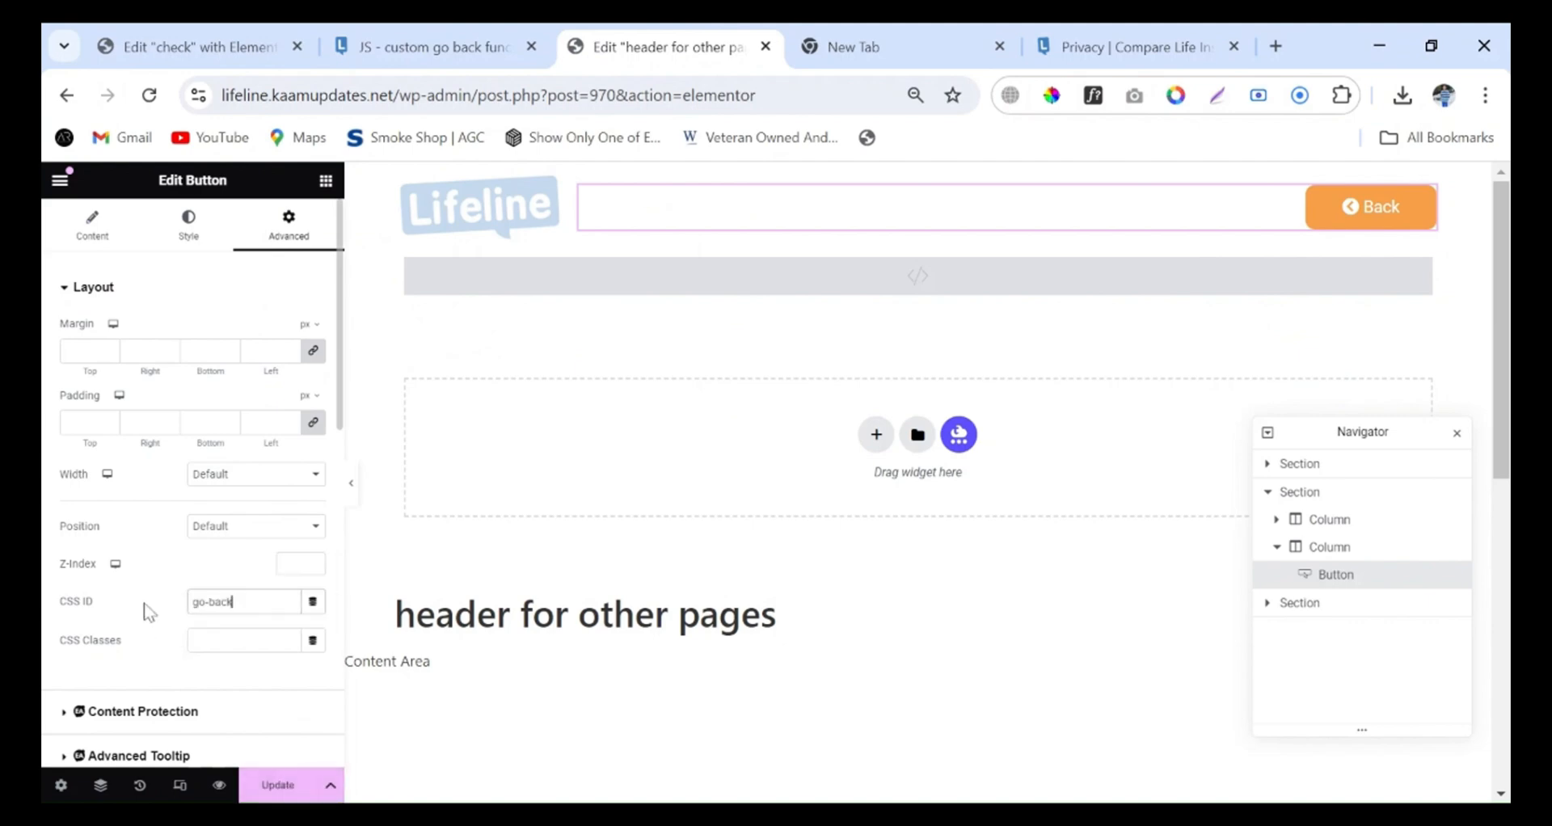
{"action": "left_click", "coordinate": [398, 47]}
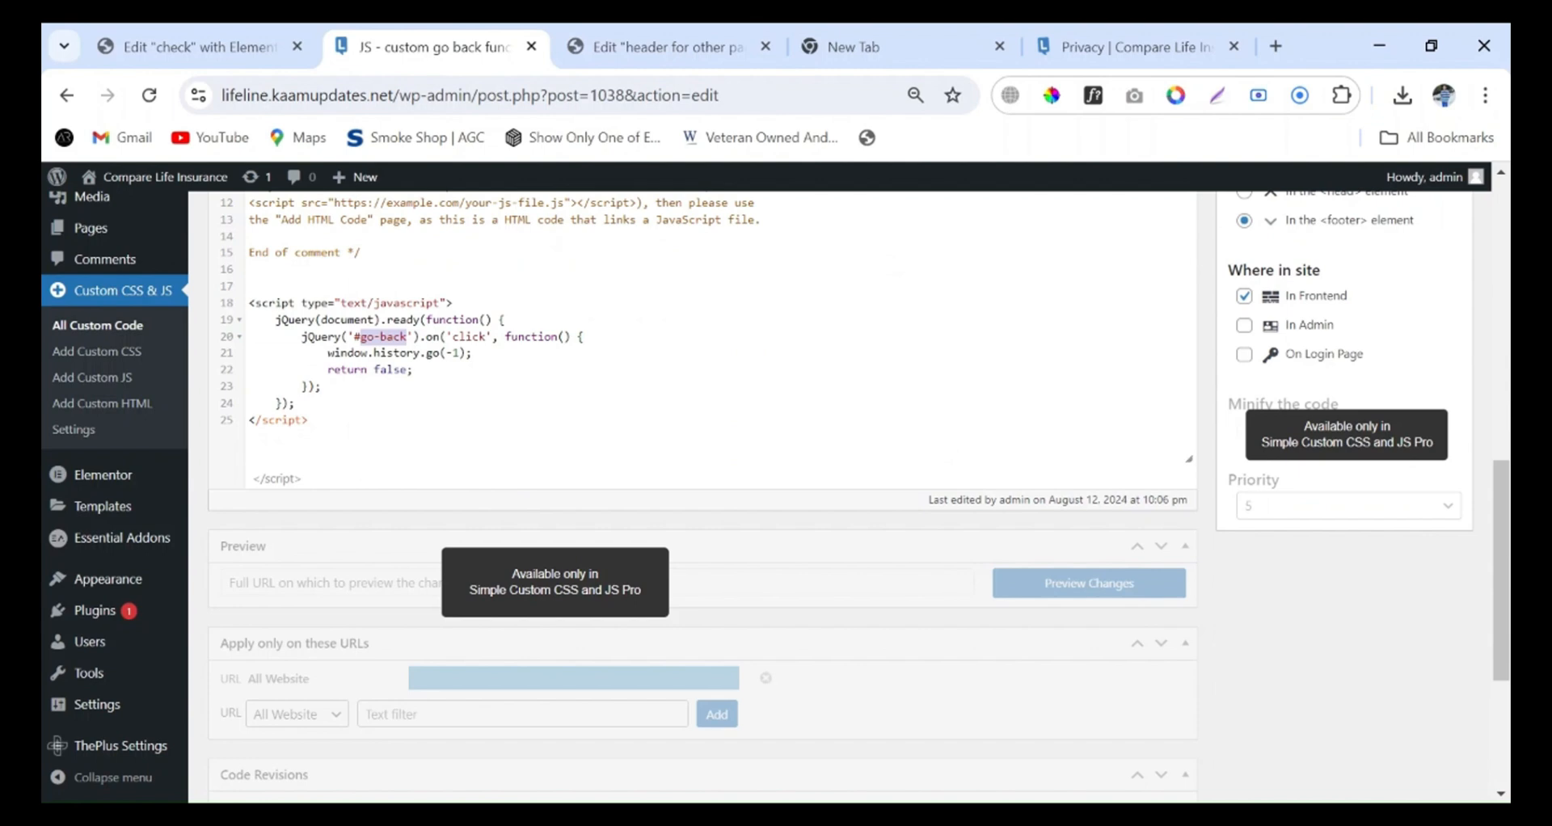
{"action": "left_click", "coordinate": [658, 47]}
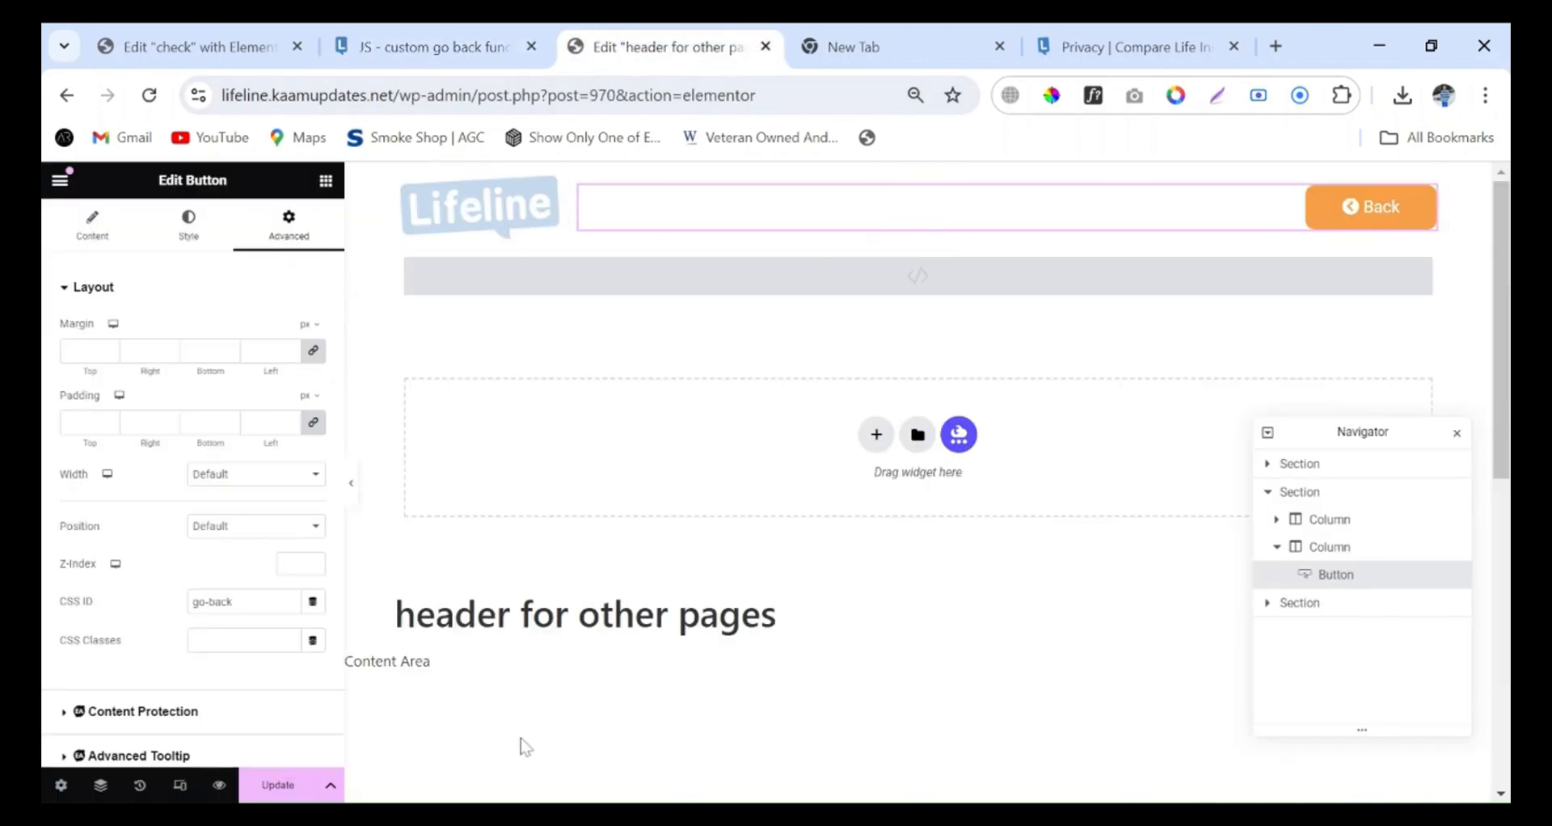
Update the "header for other pages" template and open the live Compare Life Insurance site in a new browser tab
{"action": "left_click", "coordinate": [297, 790]}
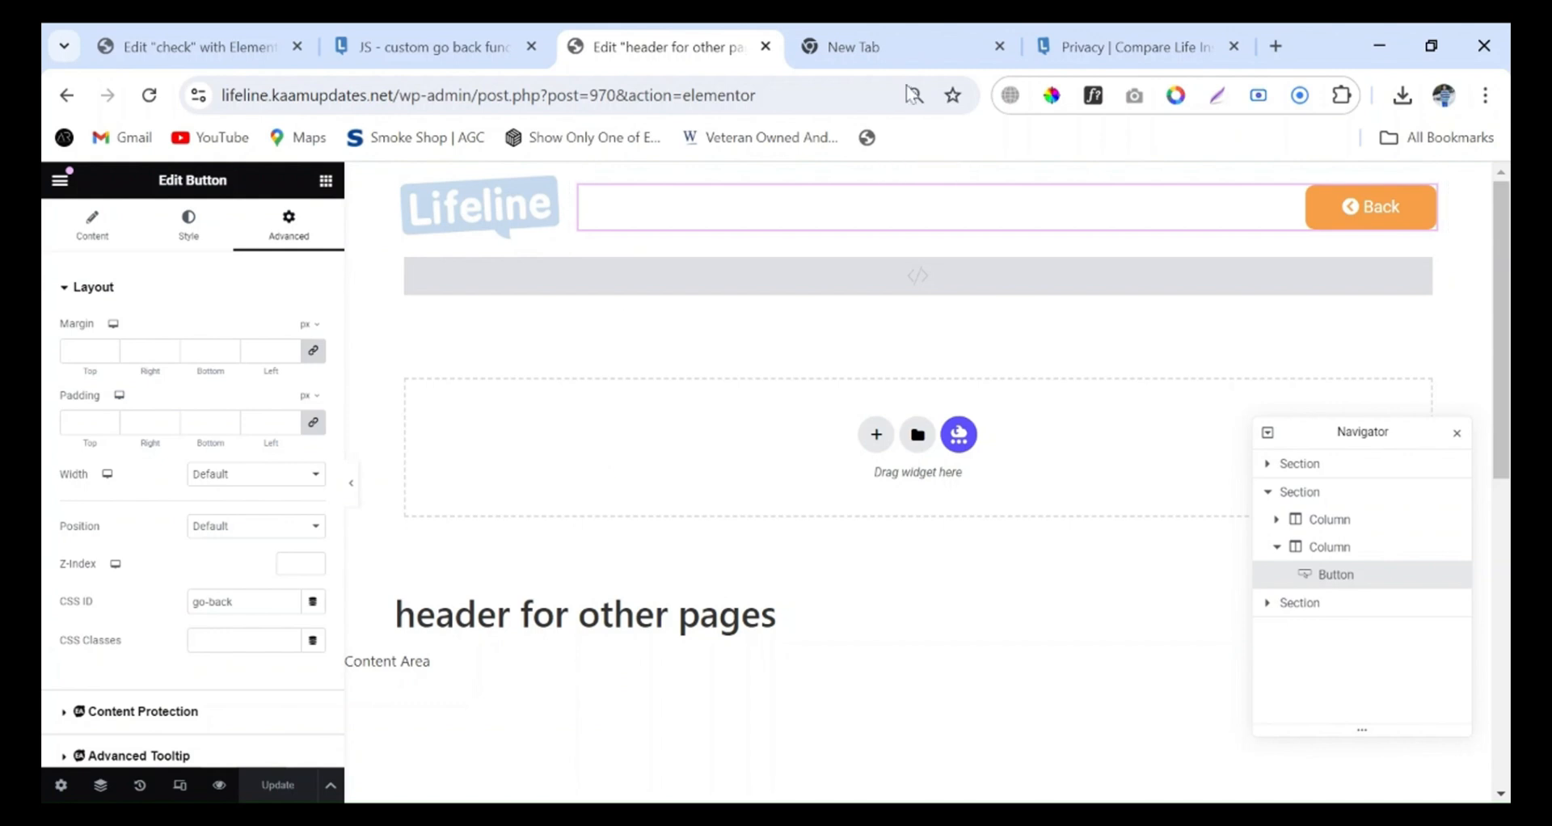
{"action": "left_click", "coordinate": [450, 55]}
{"action": "mouse_move", "coordinate": [115, 201]}
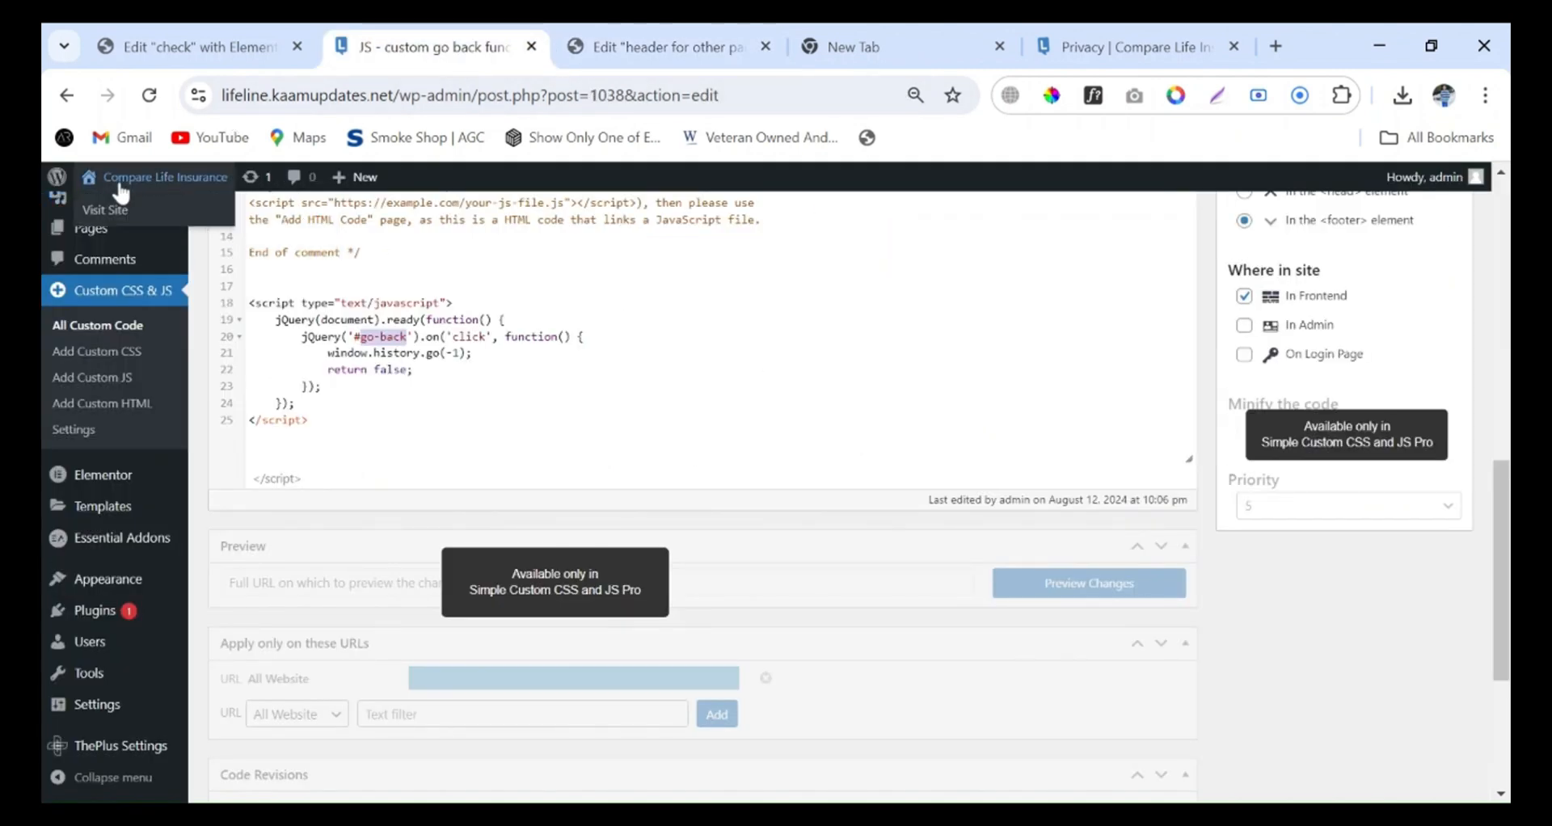
{"action": "middle_click", "coordinate": [115, 210]}
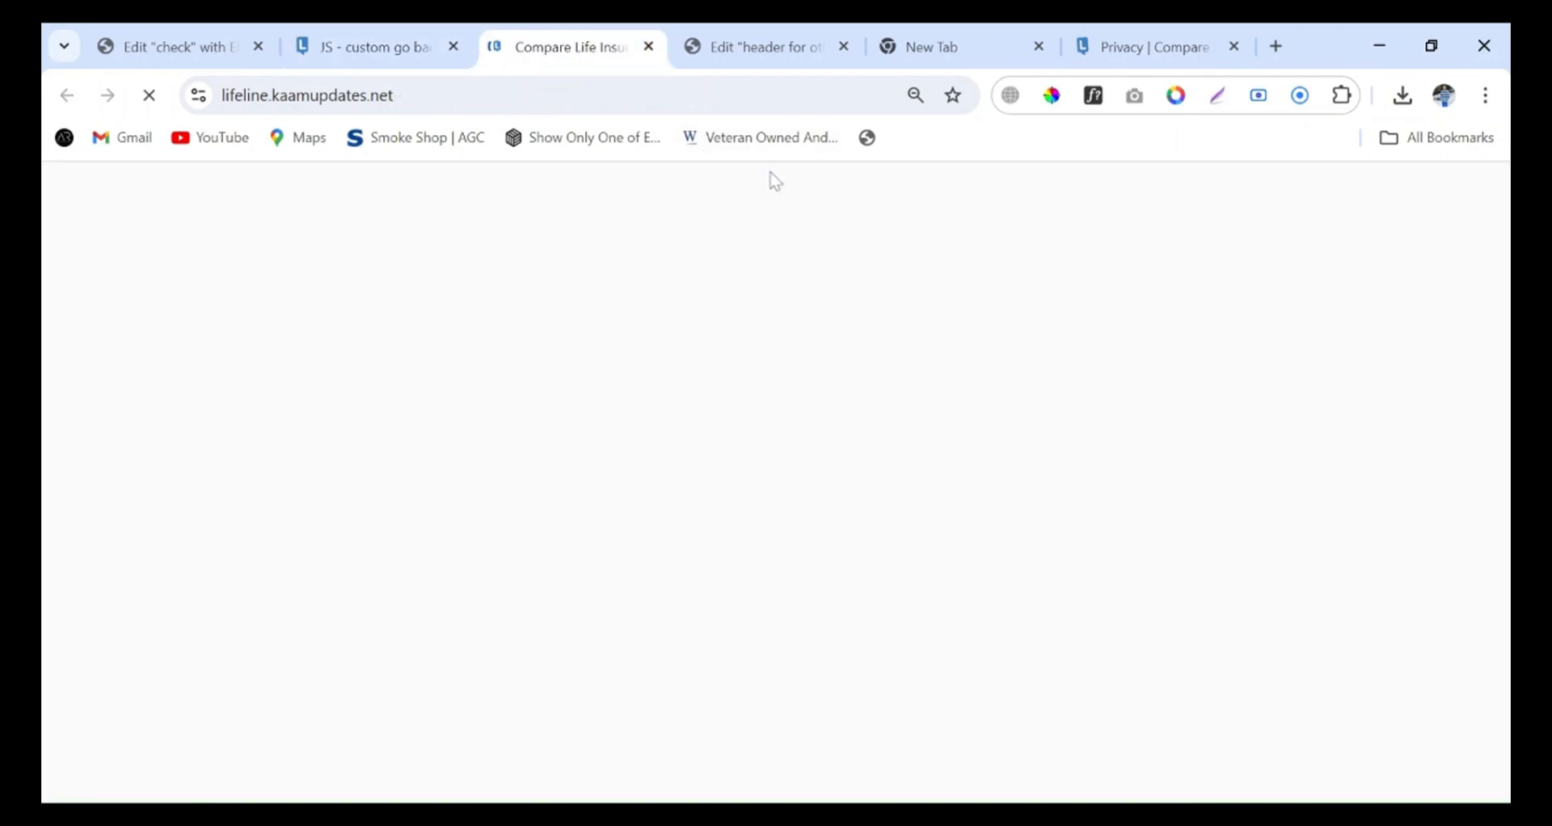
{"action": "left_click", "coordinate": [560, 44]}
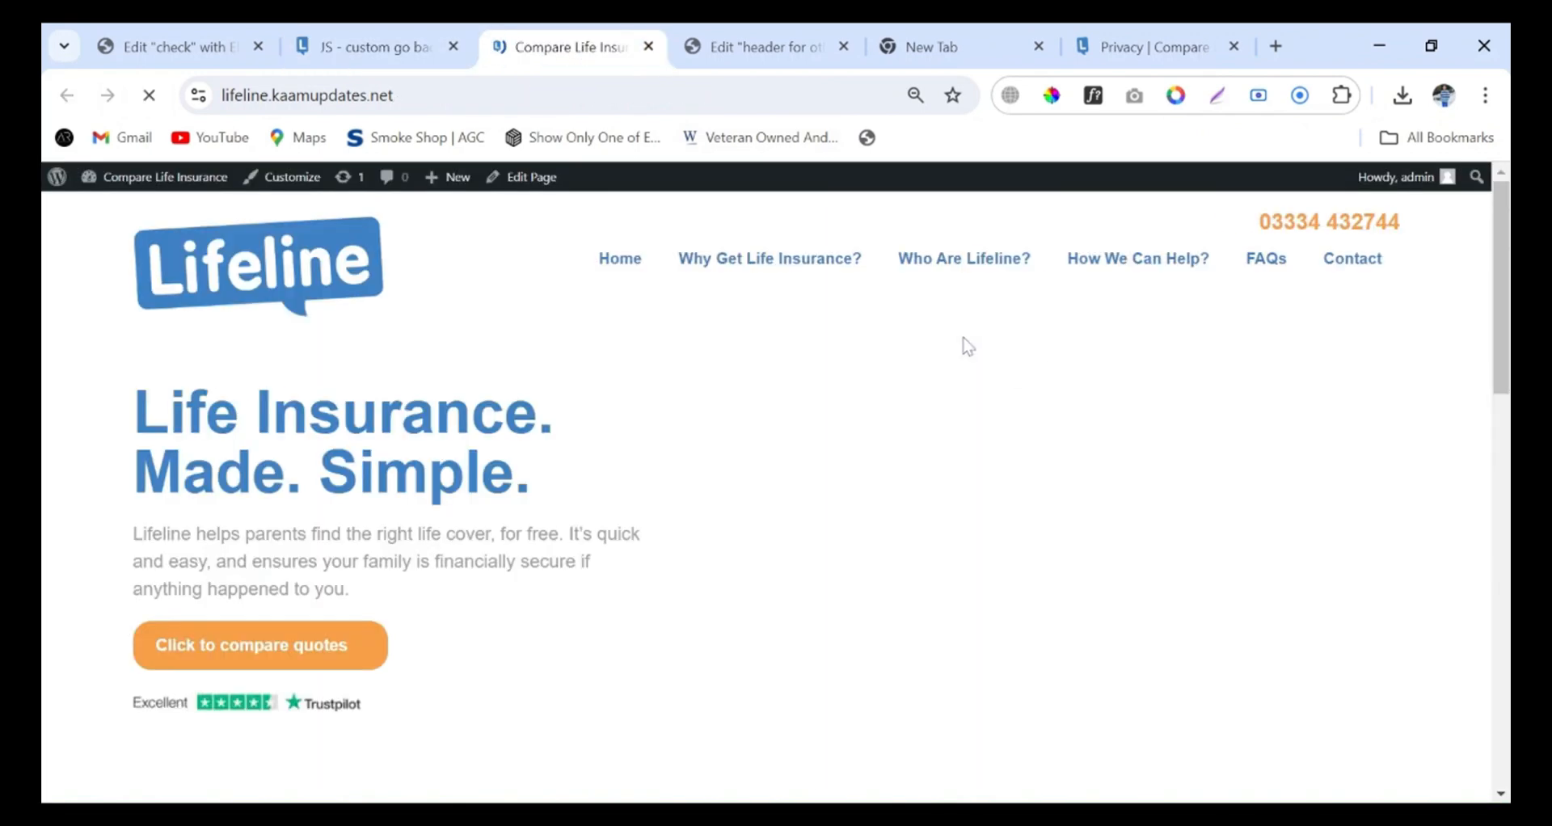
Open the Privacy page from the homepage footer navigation, look through it, and test its header Back button
{"action": "scroll", "coordinate": [675, 506], "scroll_direction": "down", "scroll_amount": 20}
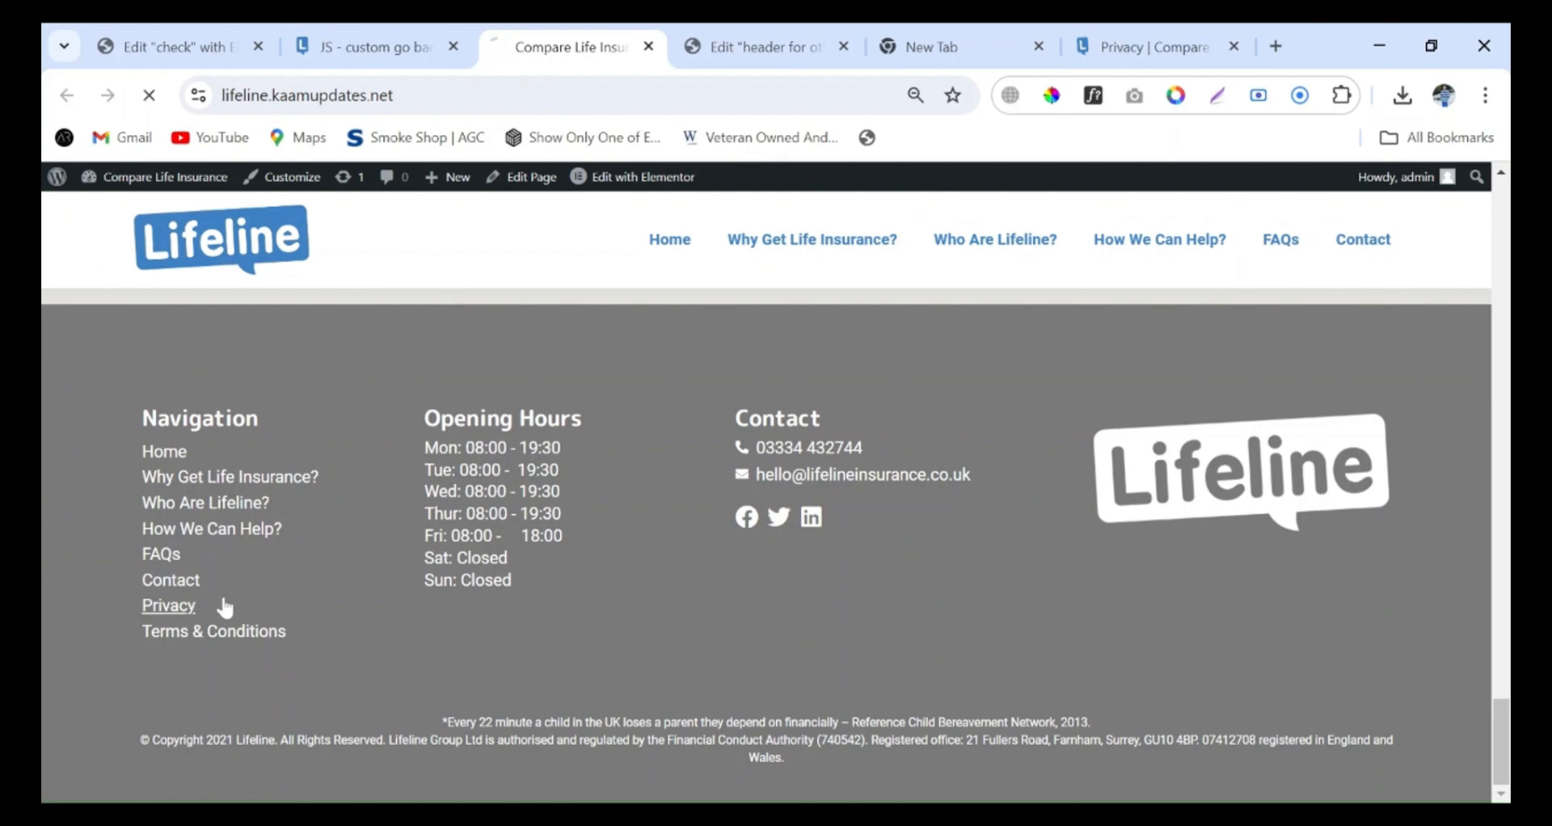
{"action": "left_click", "coordinate": [215, 607]}
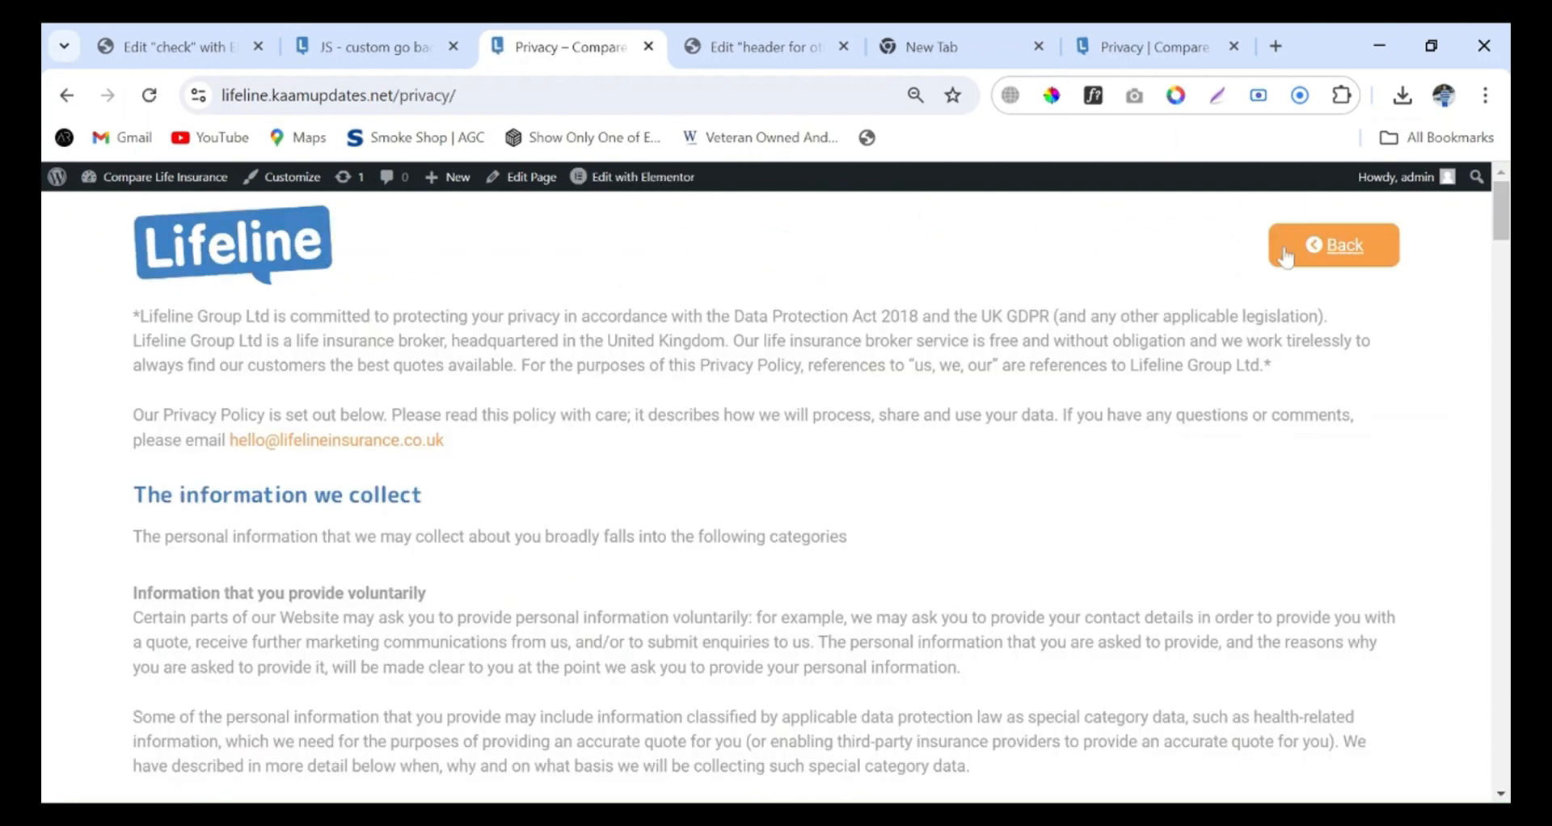
{"action": "scroll", "coordinate": [767, 525], "scroll_direction": "down", "scroll_amount": 5}
{"action": "scroll", "coordinate": [776, 550], "scroll_direction": "down", "scroll_amount": 15}
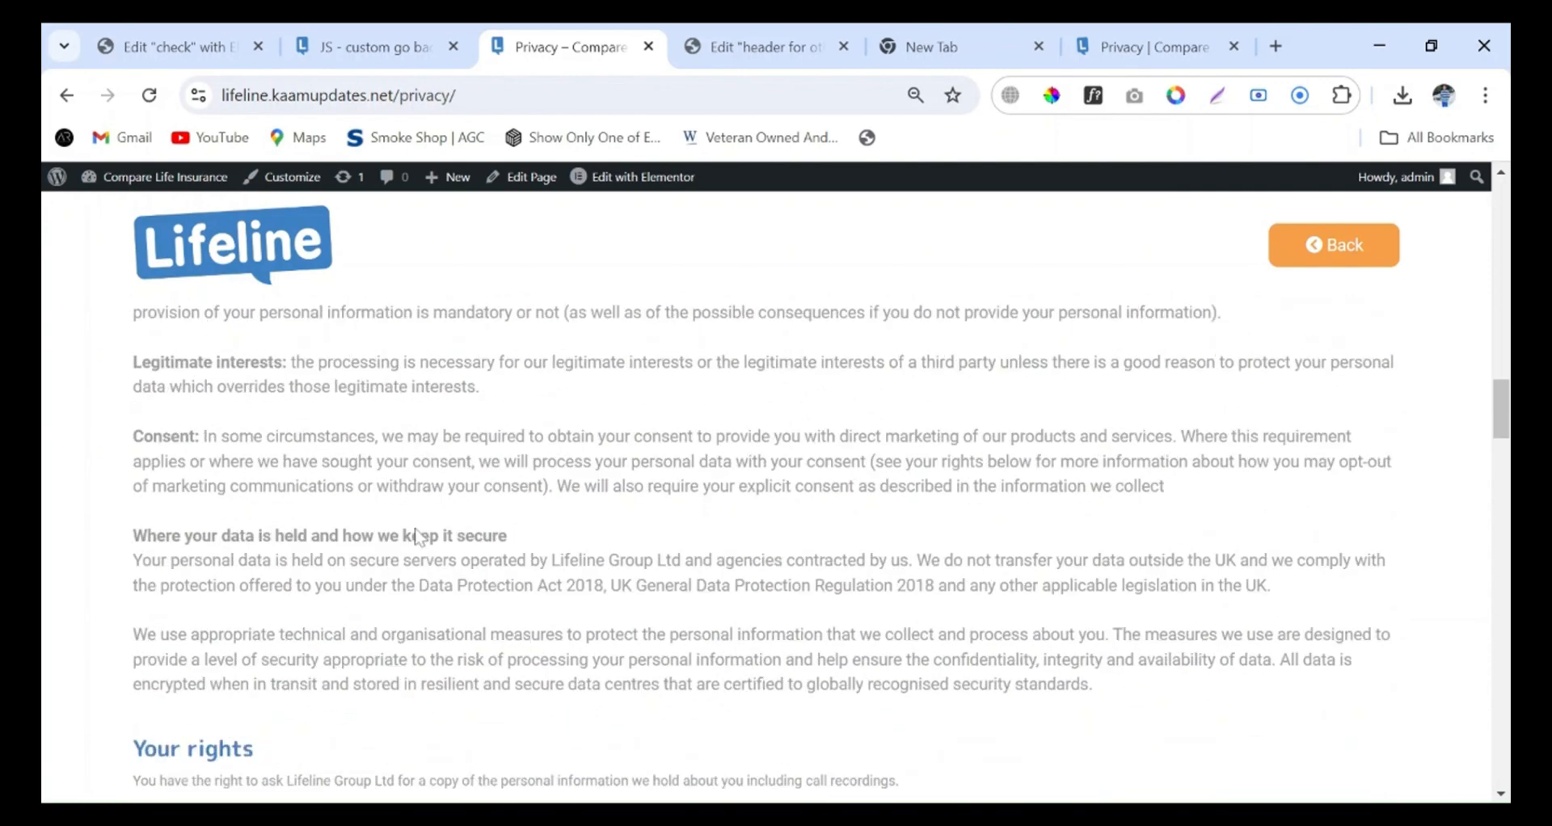
{"action": "scroll", "coordinate": [776, 517], "scroll_direction": "down", "scroll_amount": 4}
{"action": "scroll", "coordinate": [775, 517], "scroll_direction": "up", "scroll_amount": 4}
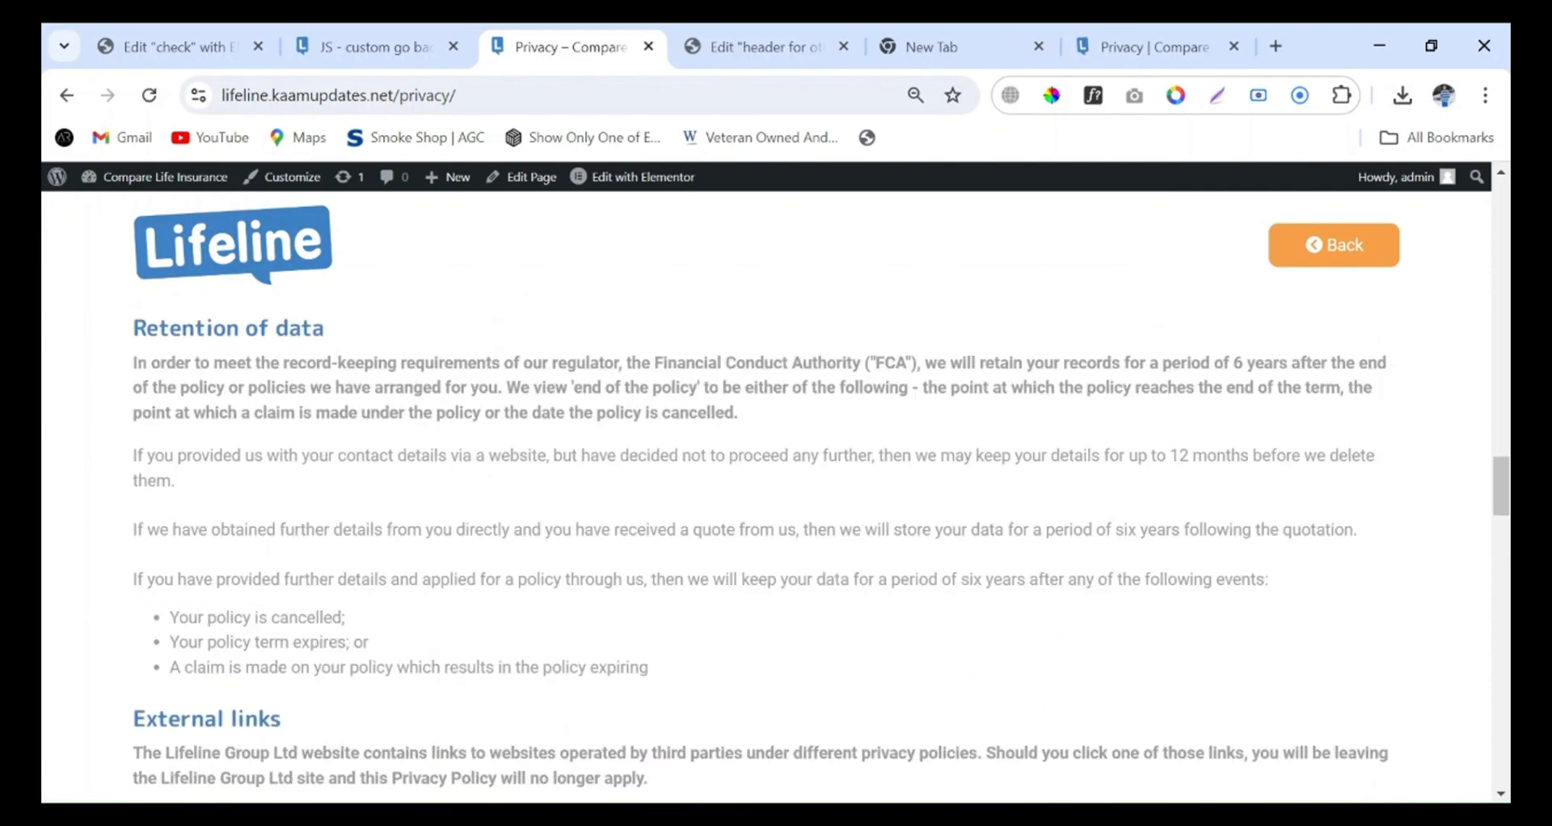
{"action": "left_click", "coordinate": [1321, 251]}
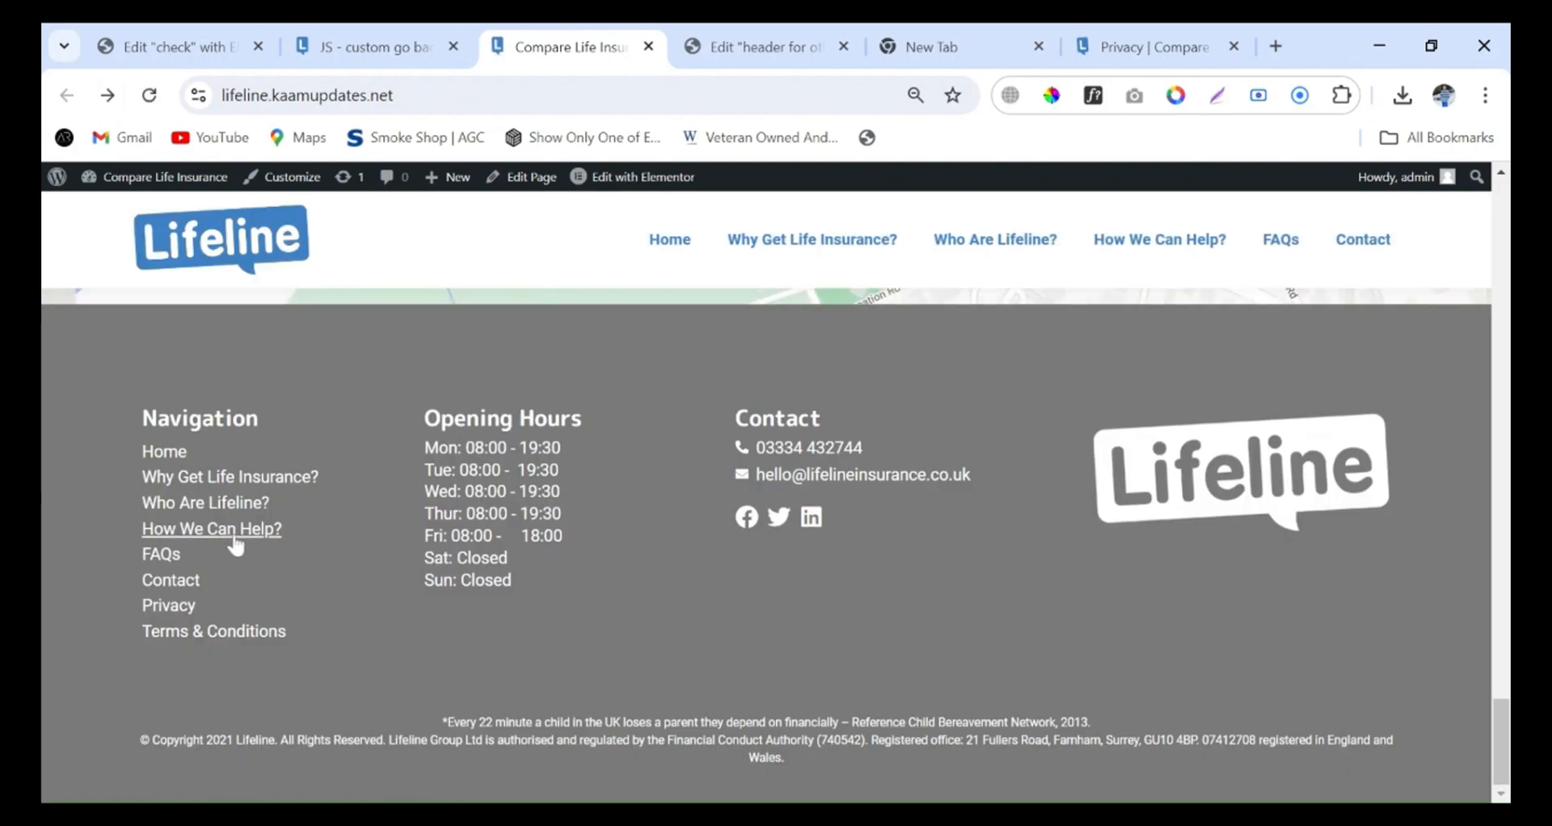
Visit Privacy and, from its footer, Terms & Conditions, and use the header Back button twice to return to the homepage
{"action": "left_click", "coordinate": [194, 619]}
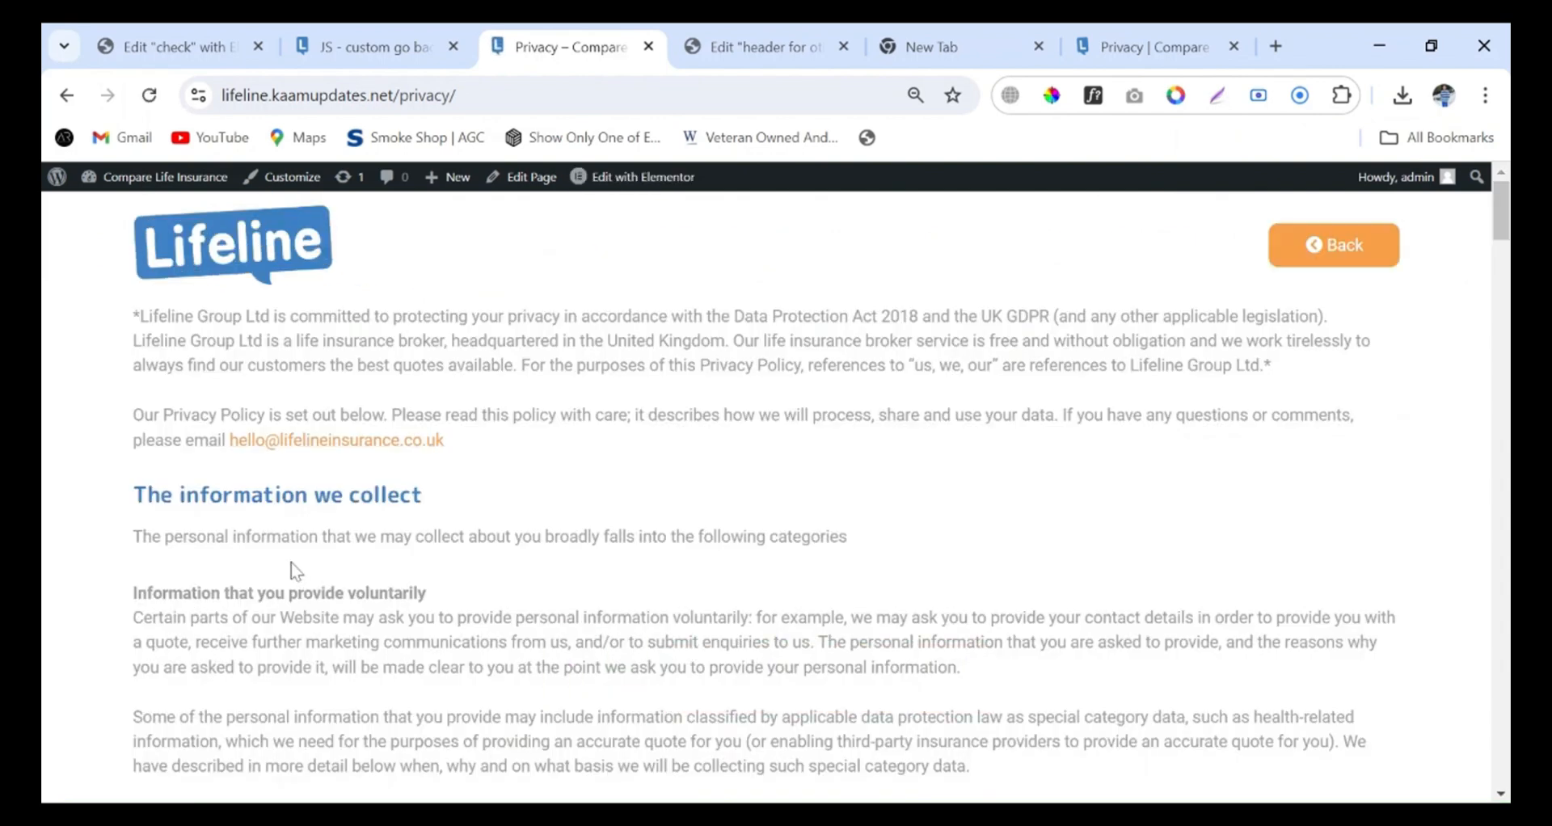
{"action": "scroll", "coordinate": [235, 590], "scroll_direction": "down", "scroll_amount": 15}
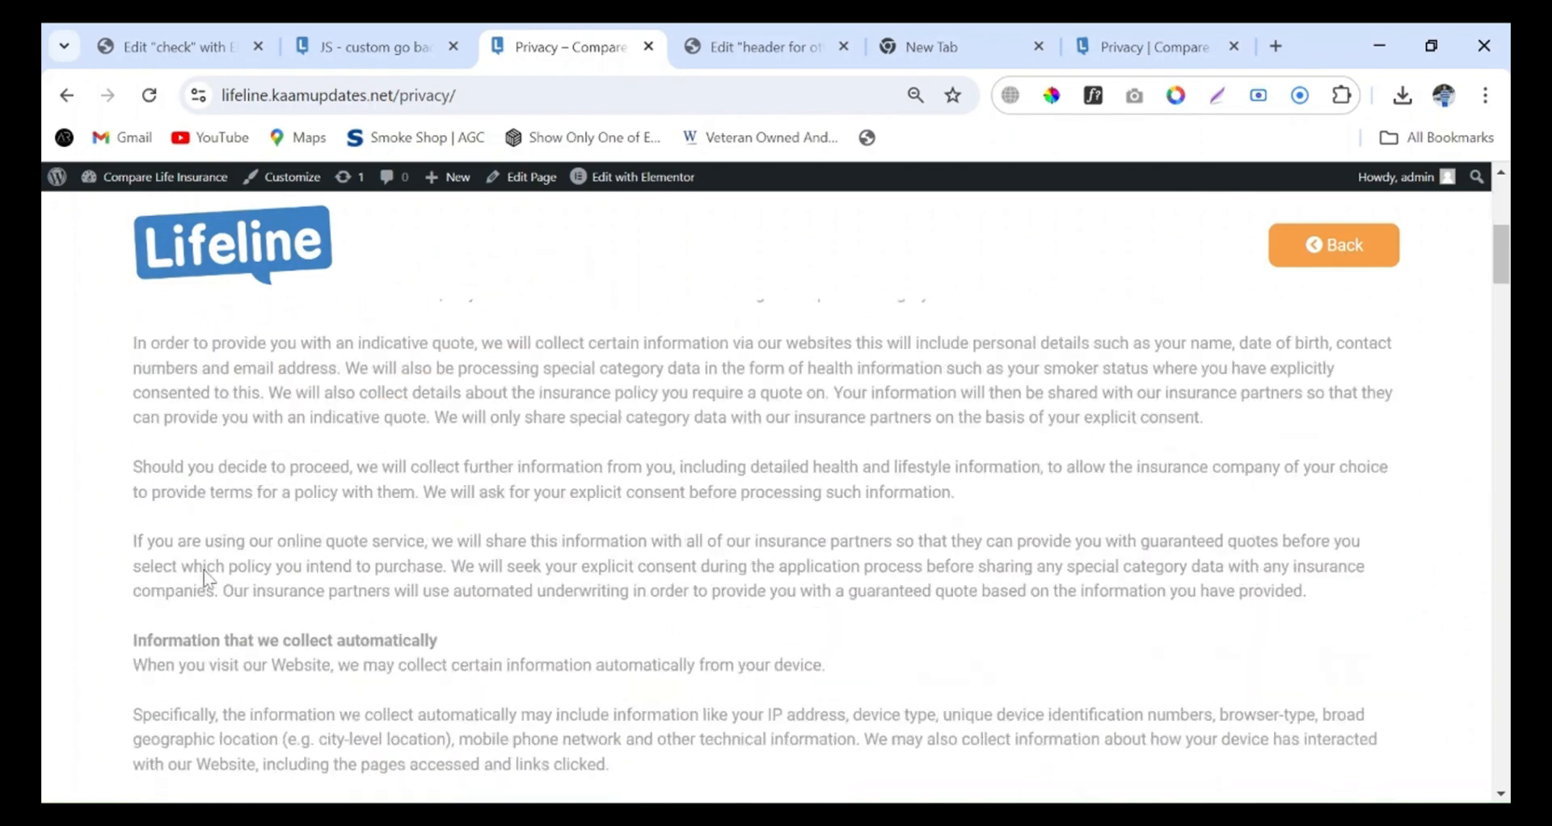
{"action": "scroll", "coordinate": [235, 589], "scroll_direction": "down", "scroll_amount": 20}
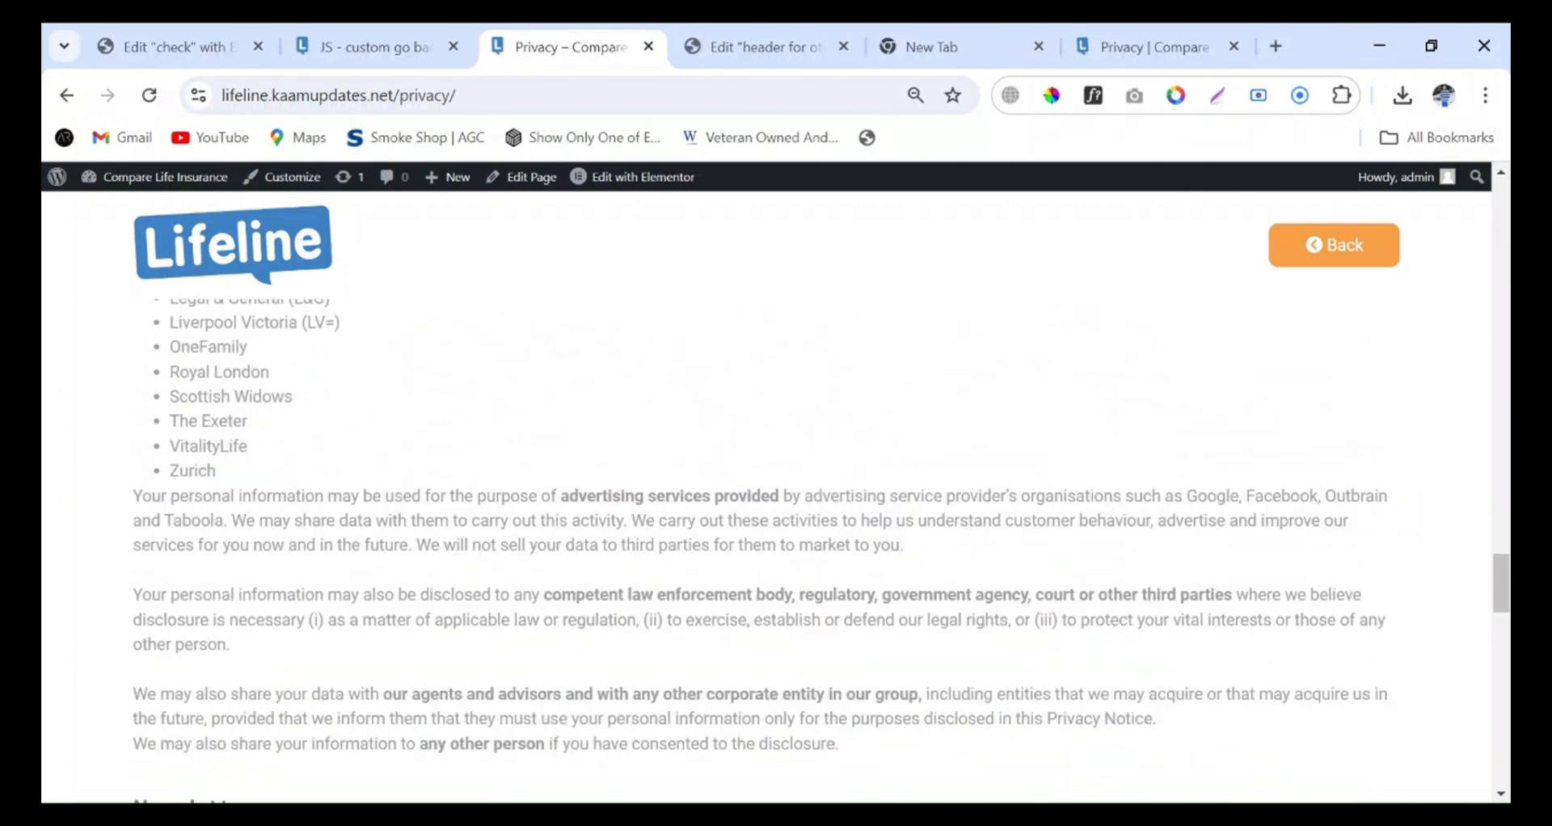
{"action": "scroll", "coordinate": [243, 646], "scroll_direction": "down", "scroll_amount": 10}
{"action": "left_click", "coordinate": [239, 634]}
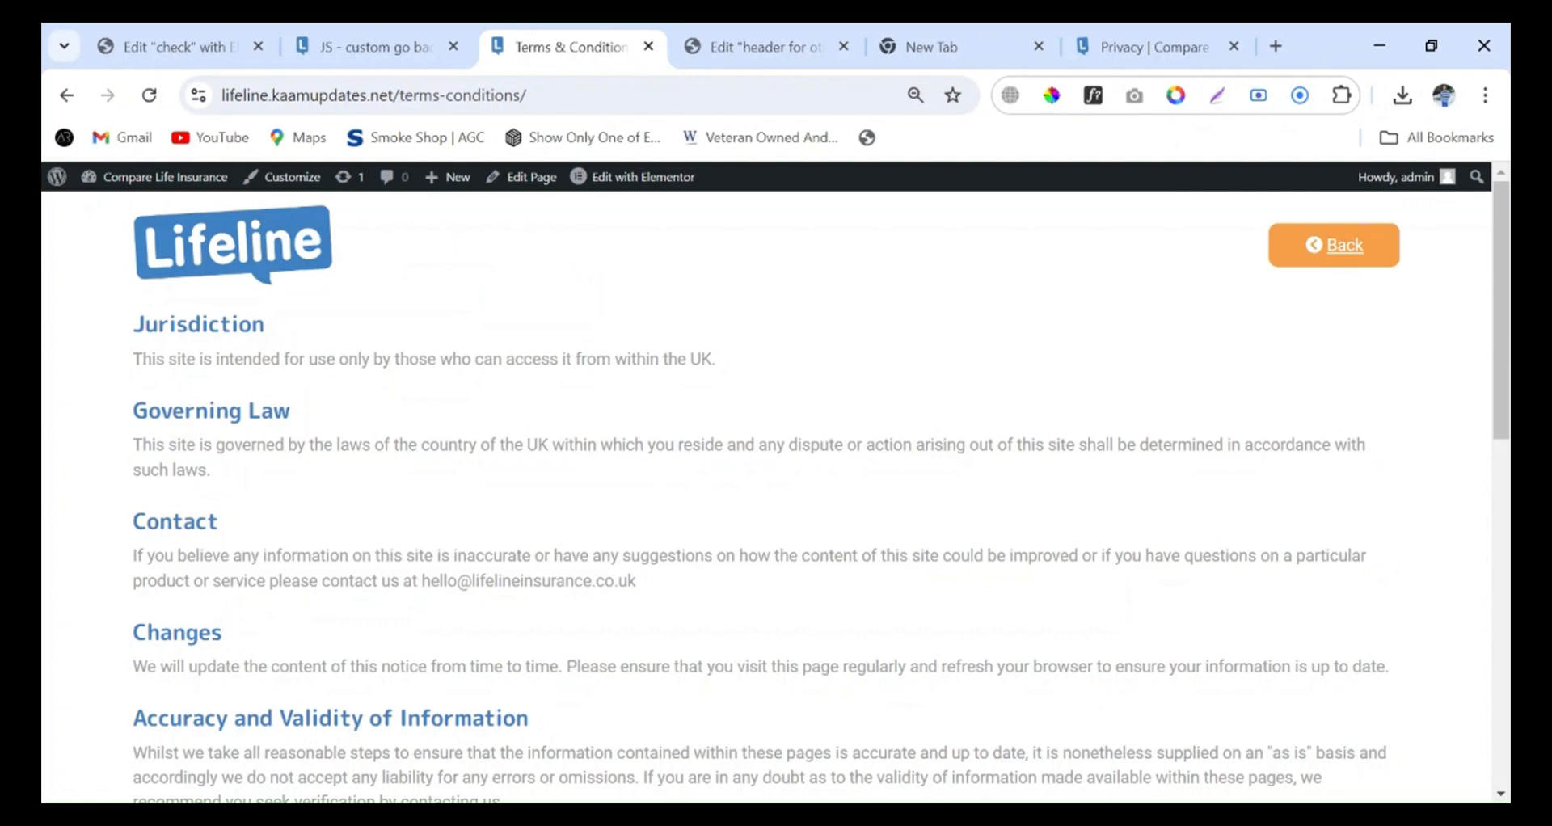
{"action": "left_click", "coordinate": [1343, 267]}
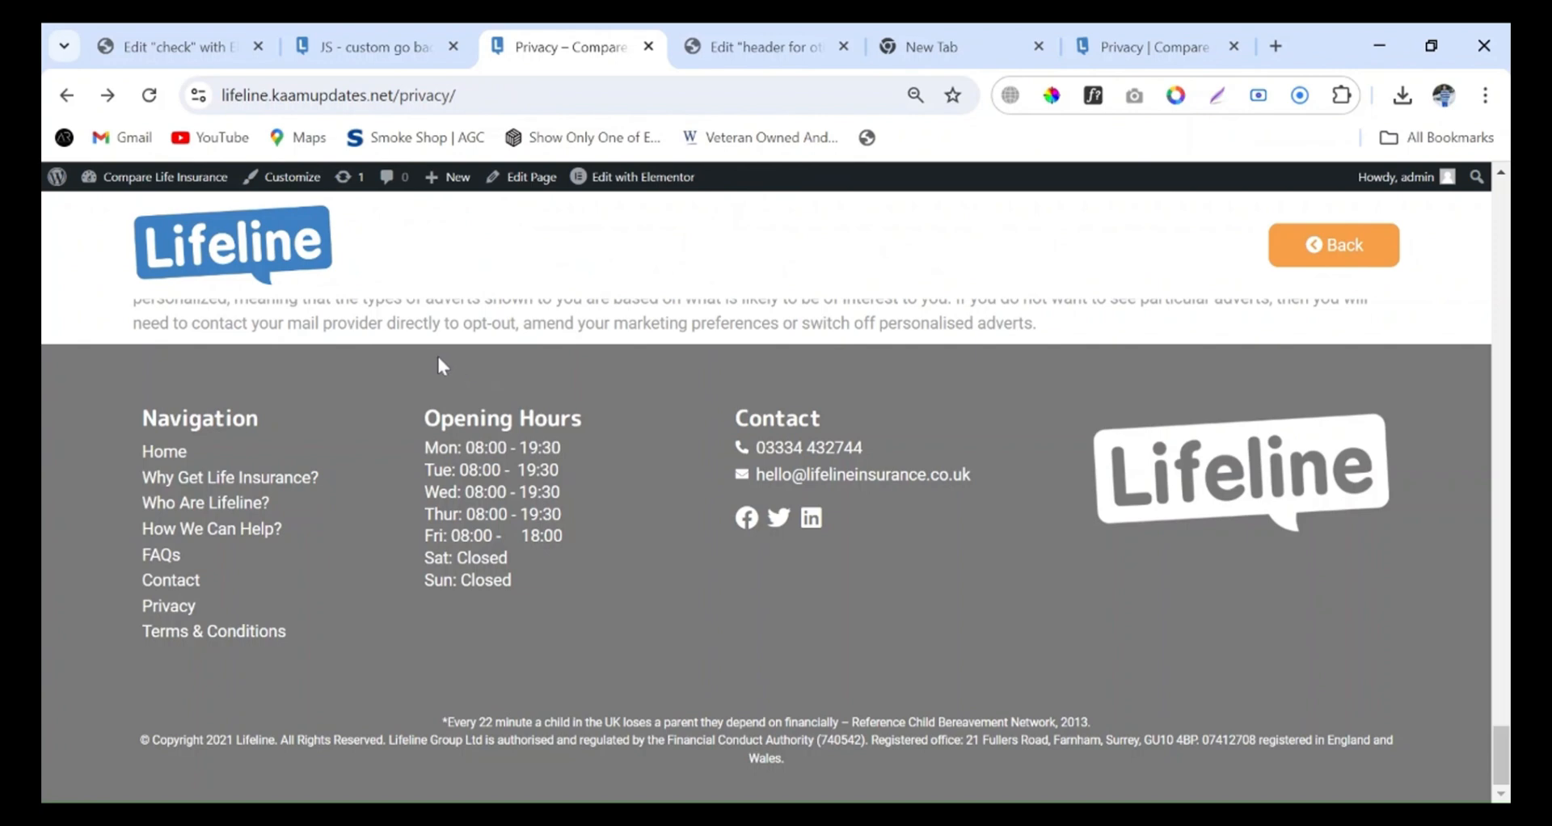
{"action": "left_click", "coordinate": [1328, 250]}
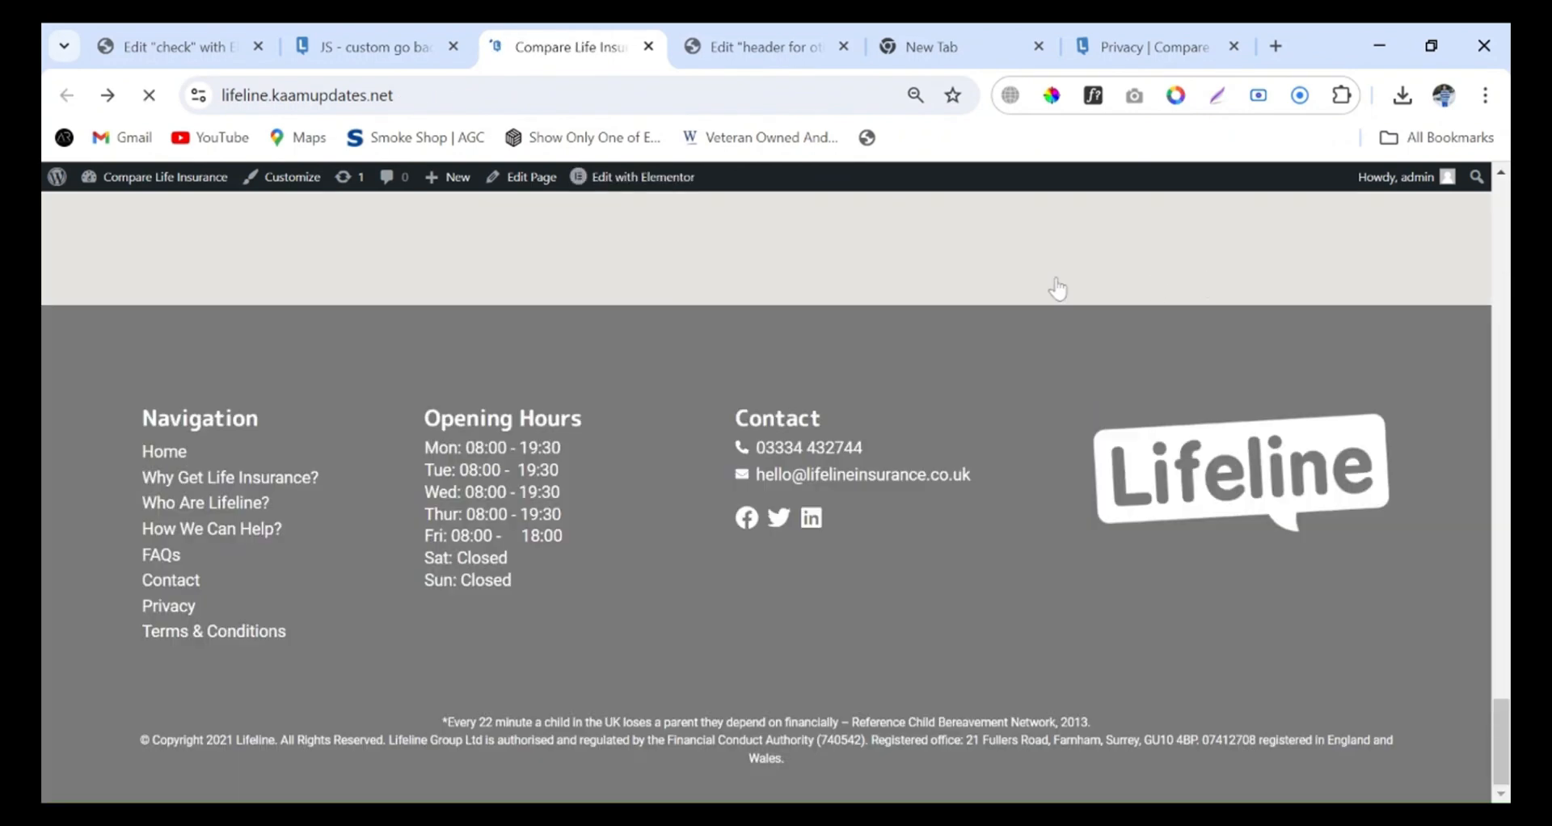